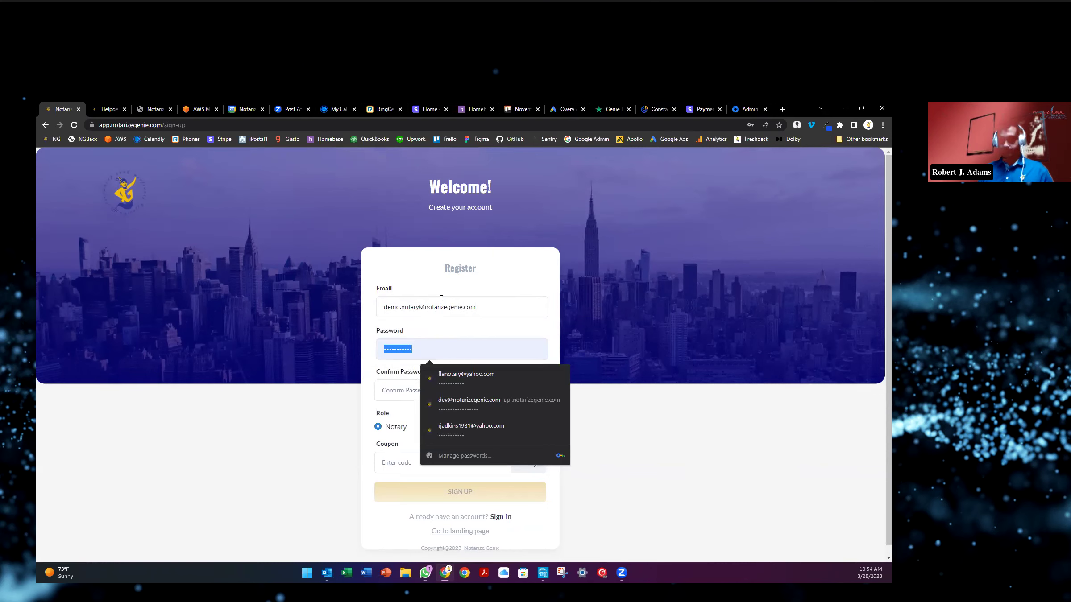
# - Enter the account password and the matching confirmation password
pyautogui.write('••')
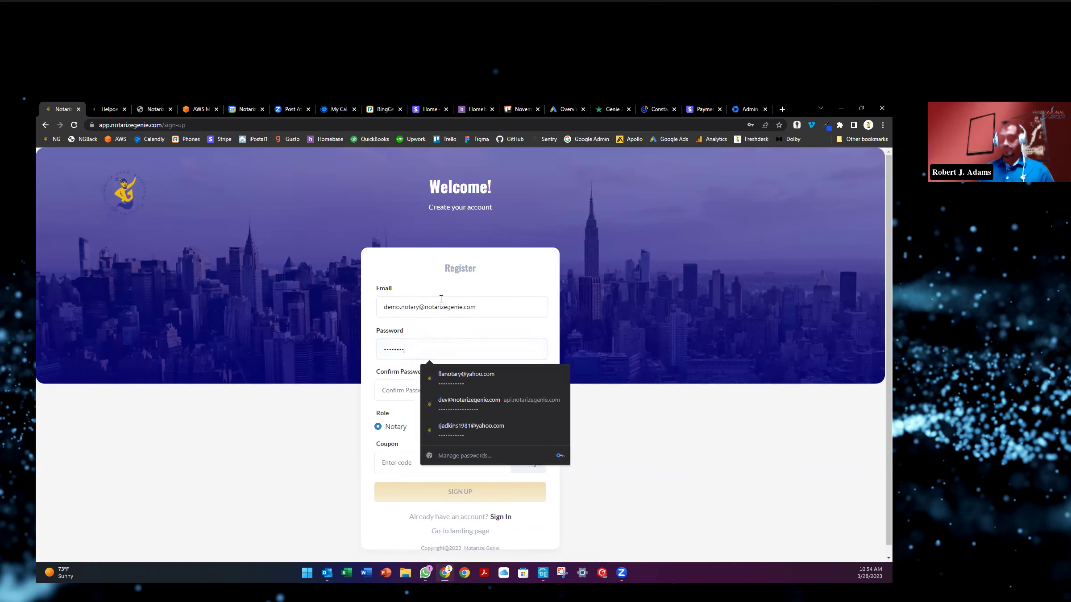
pyautogui.press('Tab')
pyautogui.write('•')
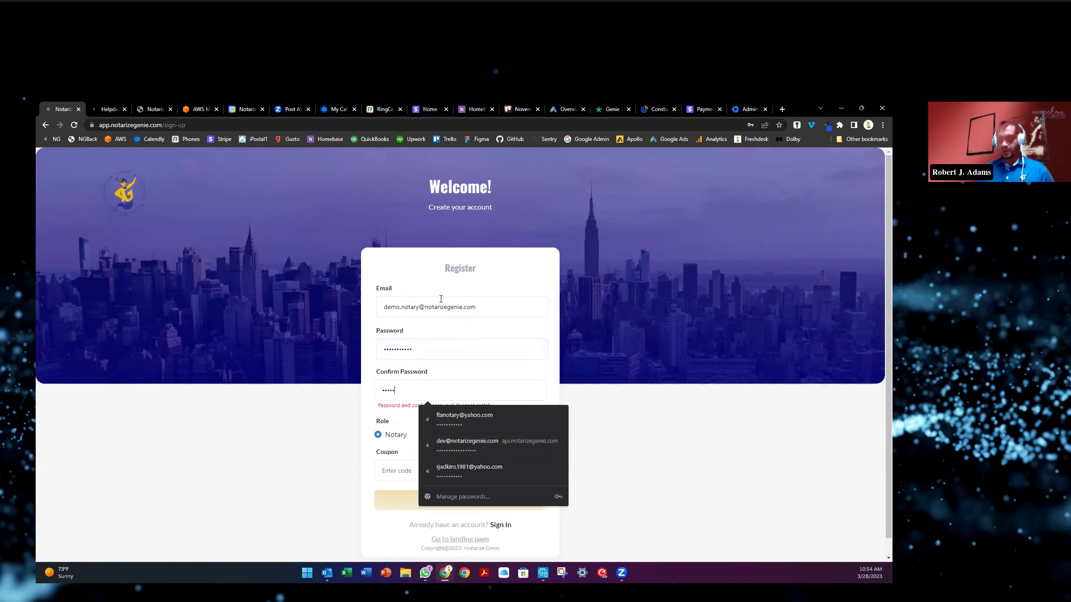
pyautogui.write('••••••••••')
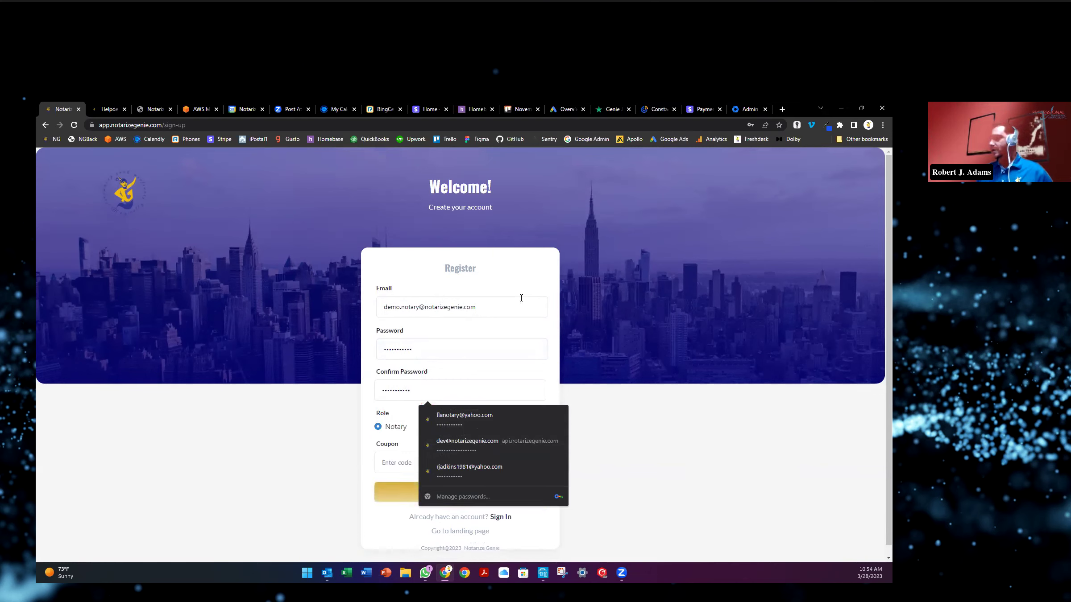
# - Enter and verify coupon code PRO30, then submit the sign-up
pyautogui.click(524, 285)
pyautogui.click(429, 456)
pyautogui.write('PRO30')
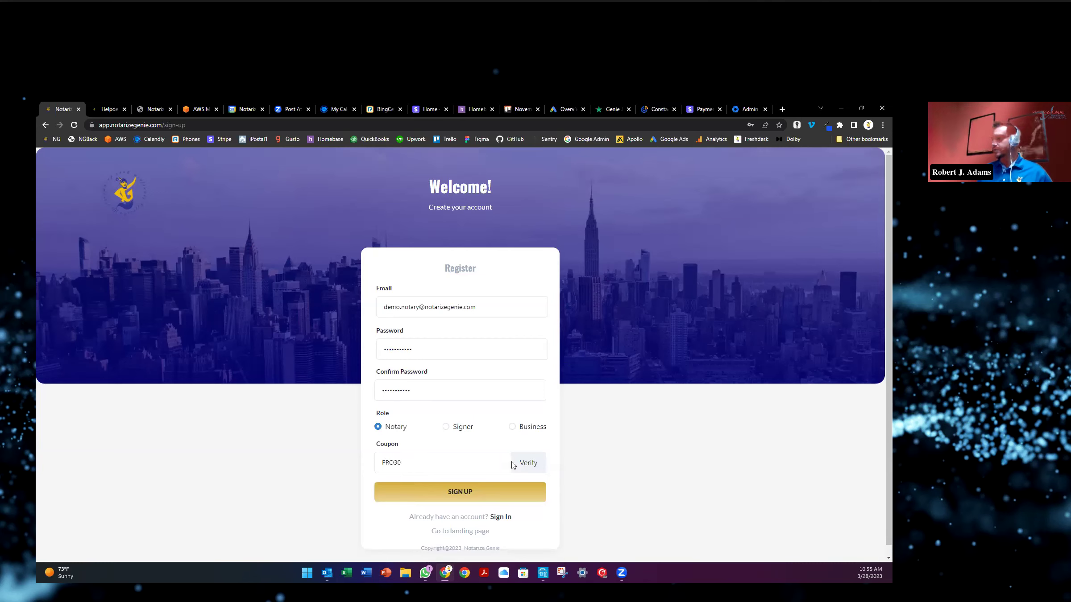
pyautogui.click(531, 463)
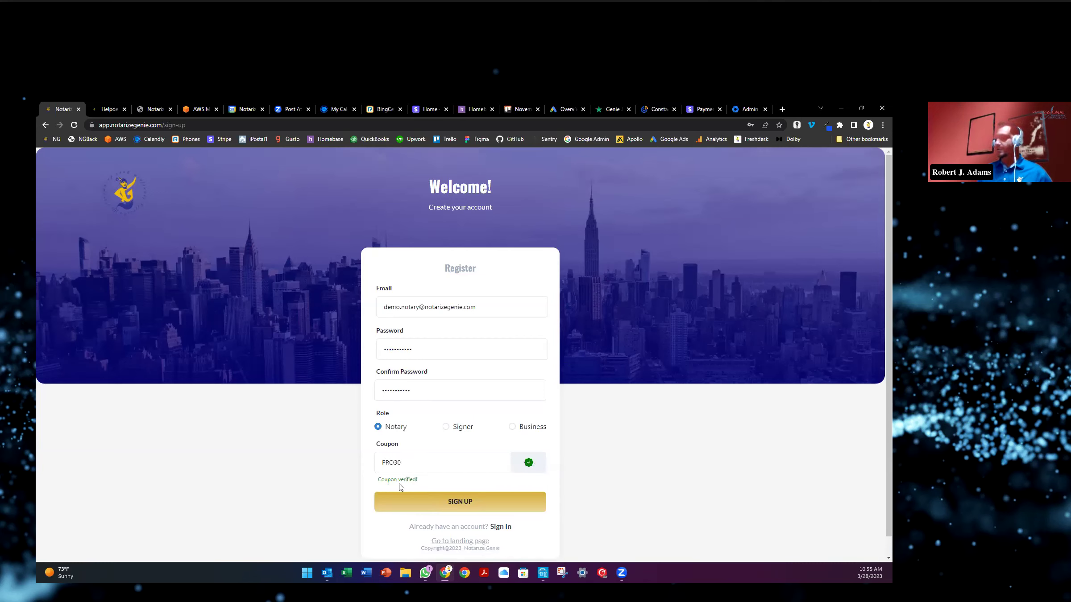
pyautogui.click(459, 501)
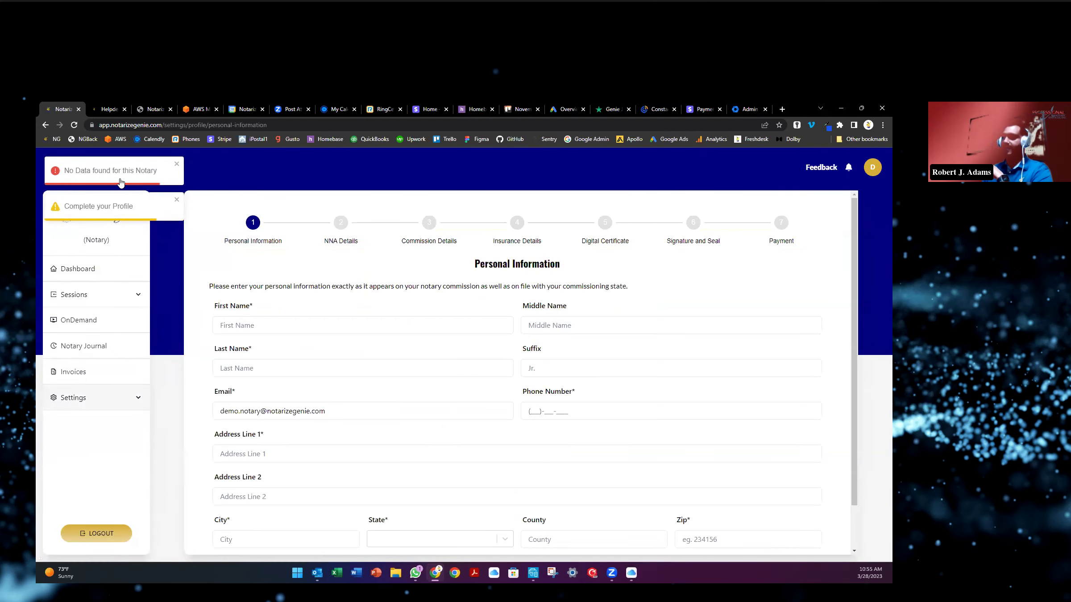
# - Fill in the notary's first, middle and last name and phone number
pyautogui.click(278, 327)
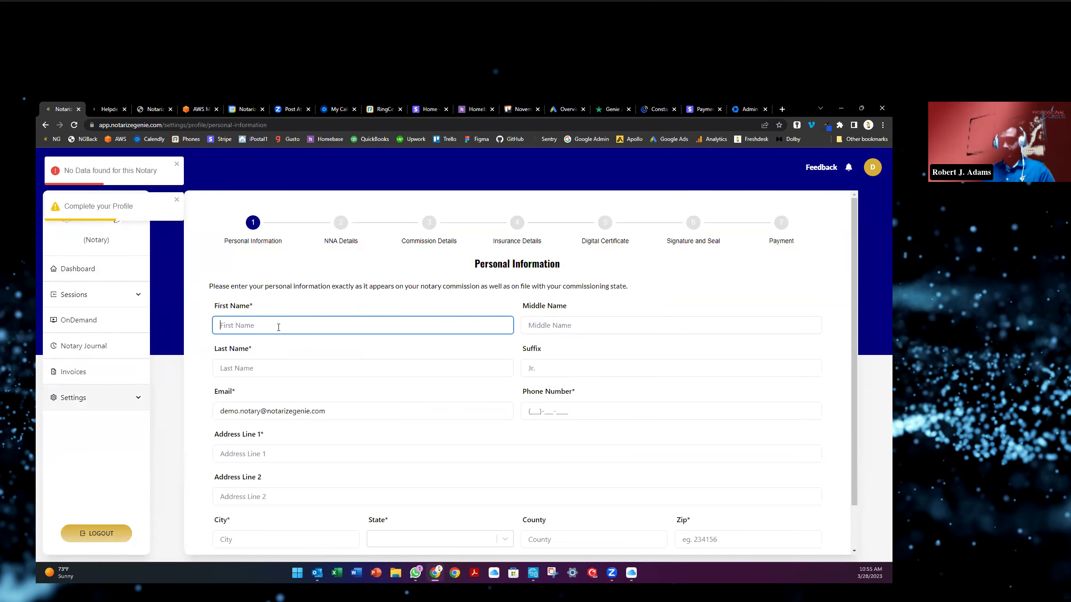
pyautogui.write('Mister')
pyautogui.press('Tab')
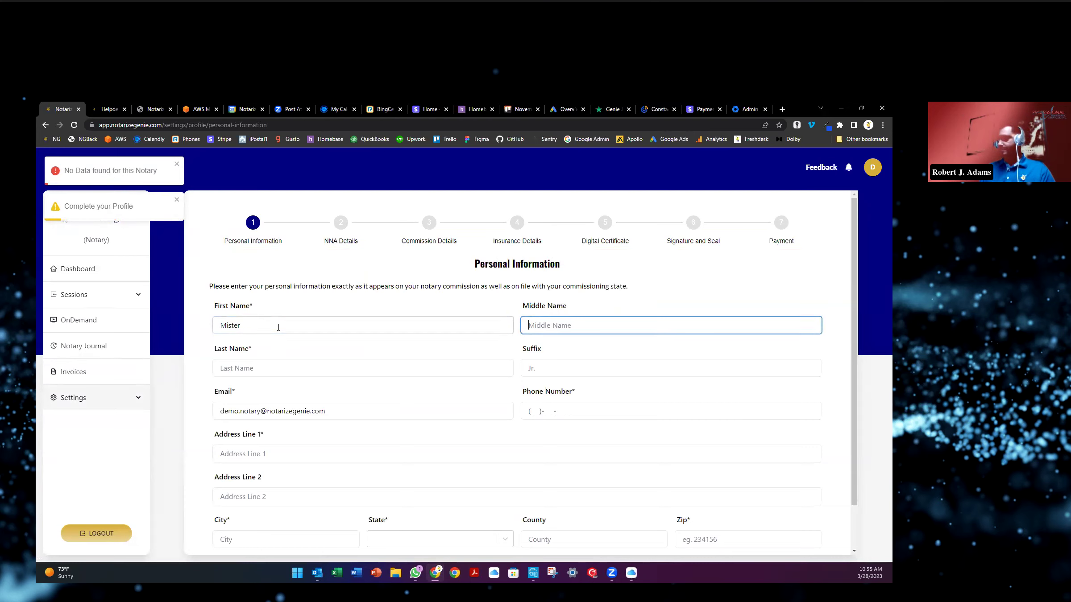
pyautogui.write('No')
pyautogui.press('BackSpace')
pyautogui.press('BackSpace')
pyautogui.write('N.')
pyautogui.press('Tab')
pyautogui.write('Notary')
pyautogui.press('Tab')
pyautogui.press('Tab')
pyautogui.press('Tab')
pyautogui.write('123)-456-1234')
pyautogui.press('Tab')
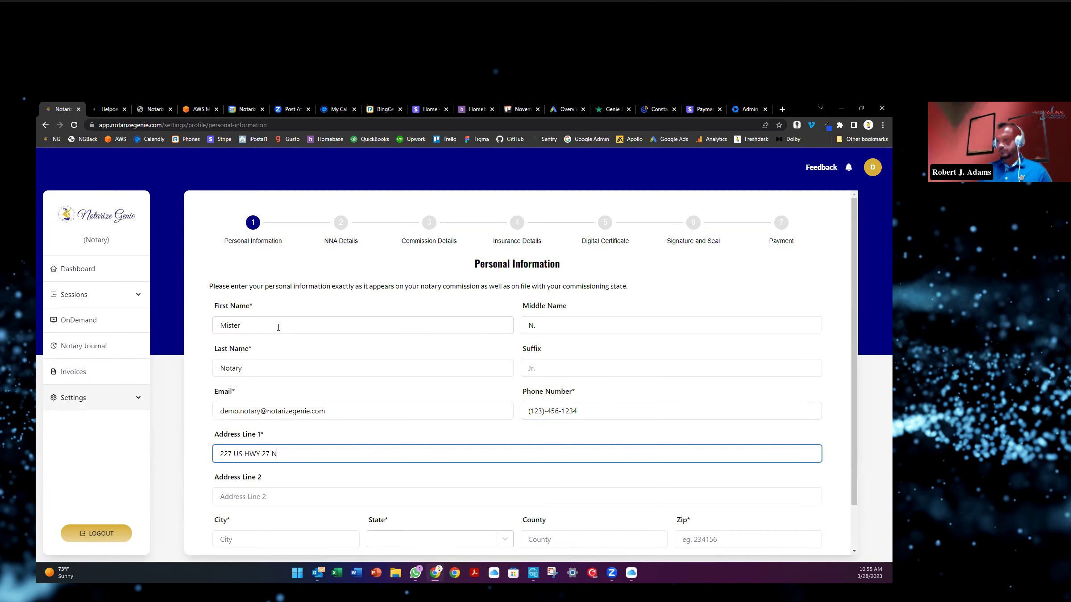
# - Enter the street address, suite line and city, and select FL as the state
pyautogui.press('Tab')
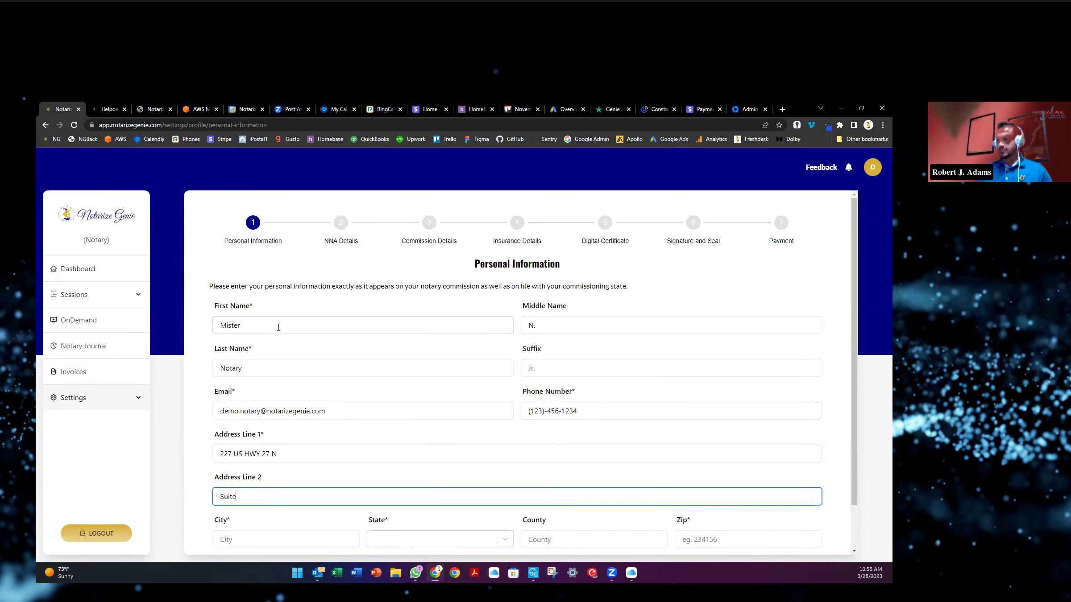
pyautogui.press('Tab')
pyautogui.press('Tab')
pyautogui.write('Fl')
pyautogui.press('Return')
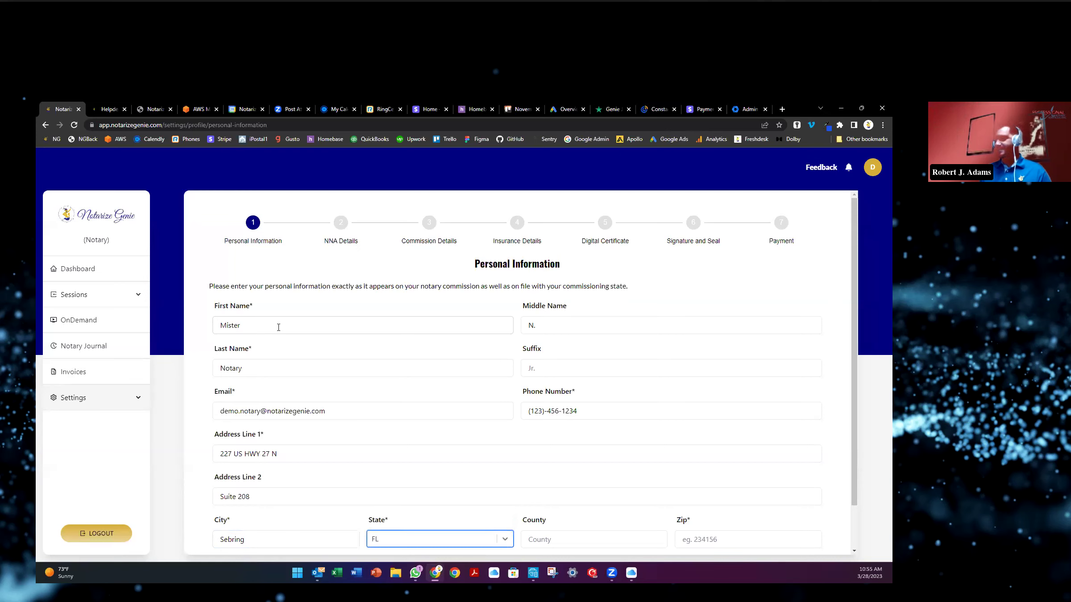
# - Enter the county, correcting its spelling, and the zip code, then continue to NNA Details
pyautogui.press('Tab')
pyautogui.write('HIghlands')
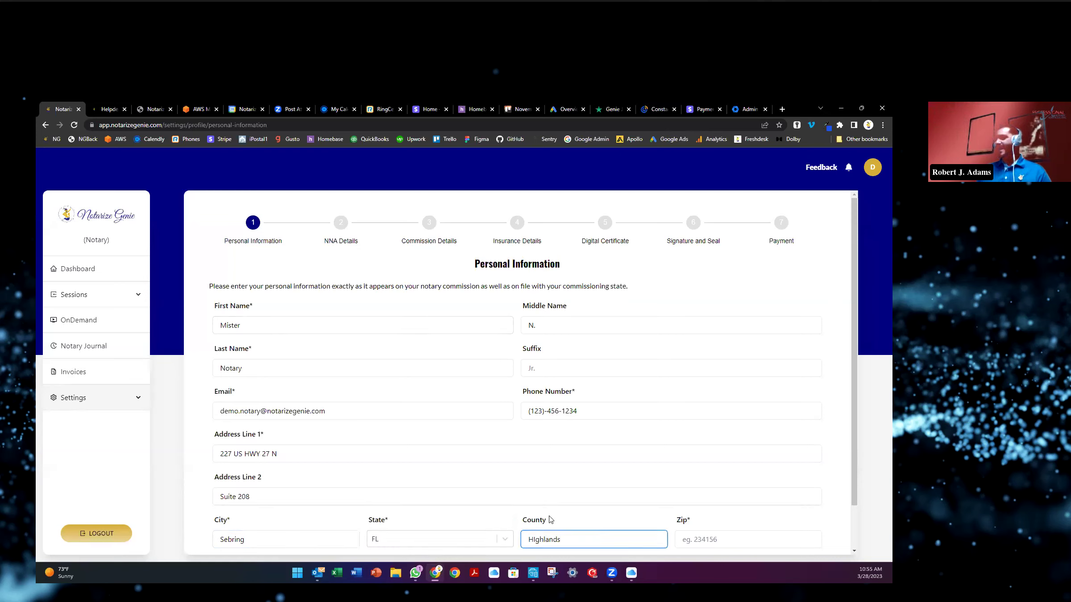
pyautogui.doubleClick(552, 539)
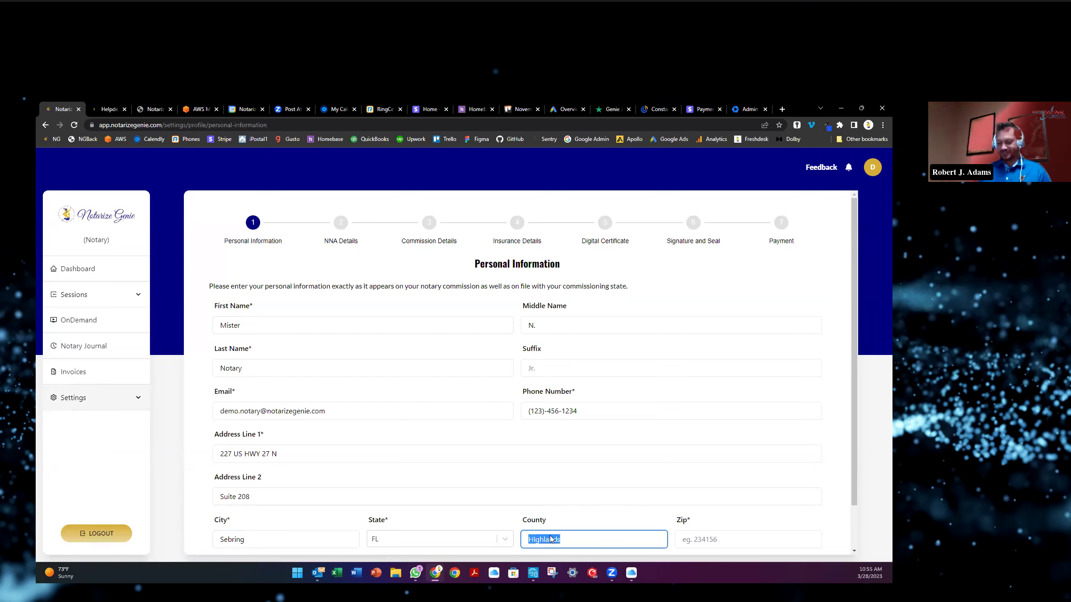
pyautogui.write('Highlands')
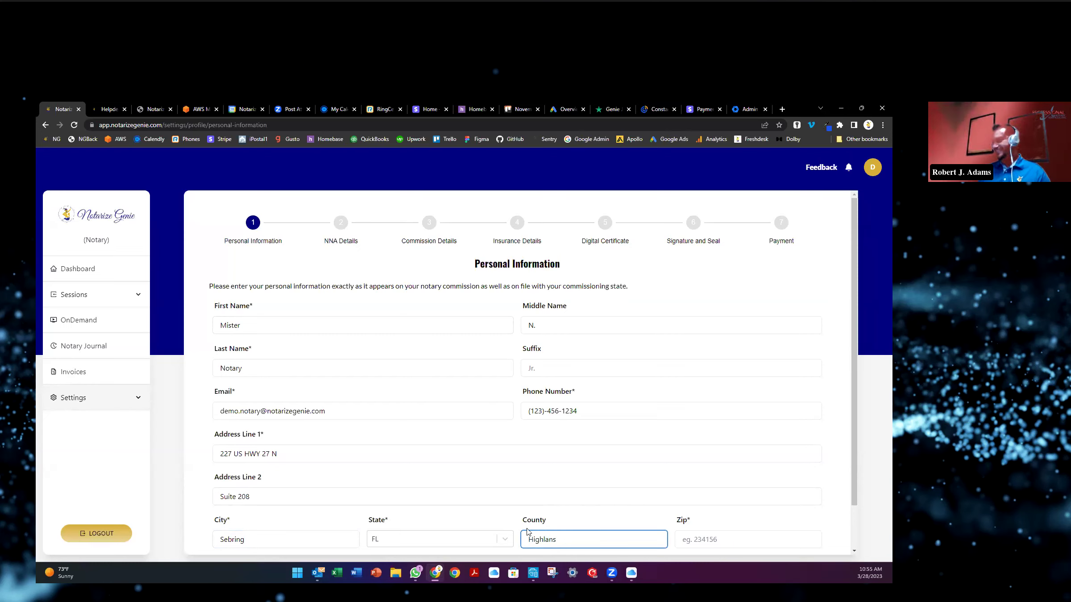
pyautogui.click(709, 537)
pyautogui.write('33870')
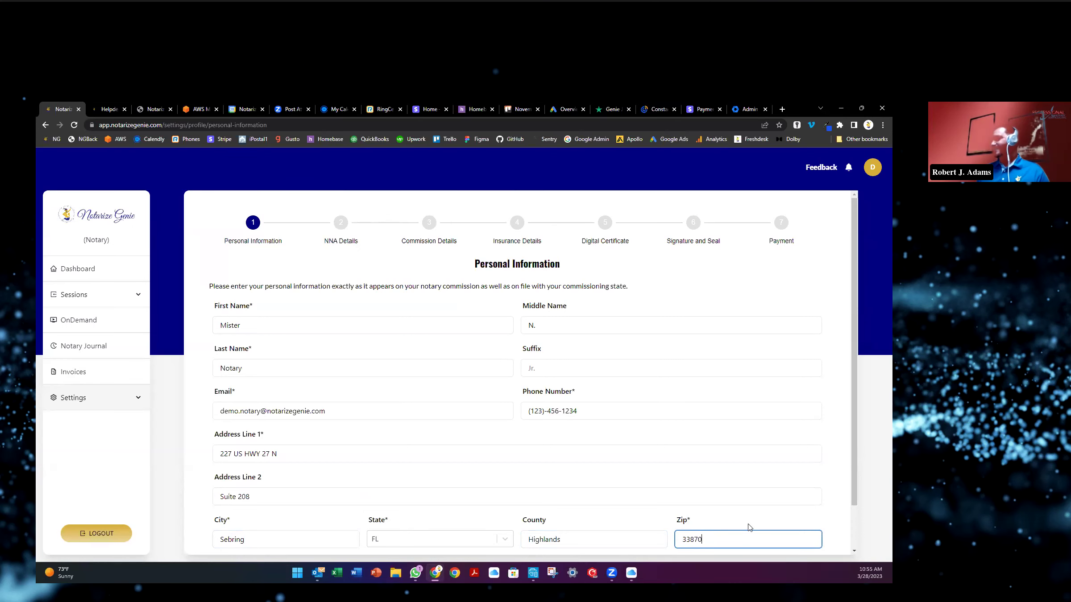
pyautogui.scroll(-1, 724, 449)
pyautogui.click(803, 535)
# - Enter the NNA signing agent profile number and review the background-check note
pyautogui.click(246, 348)
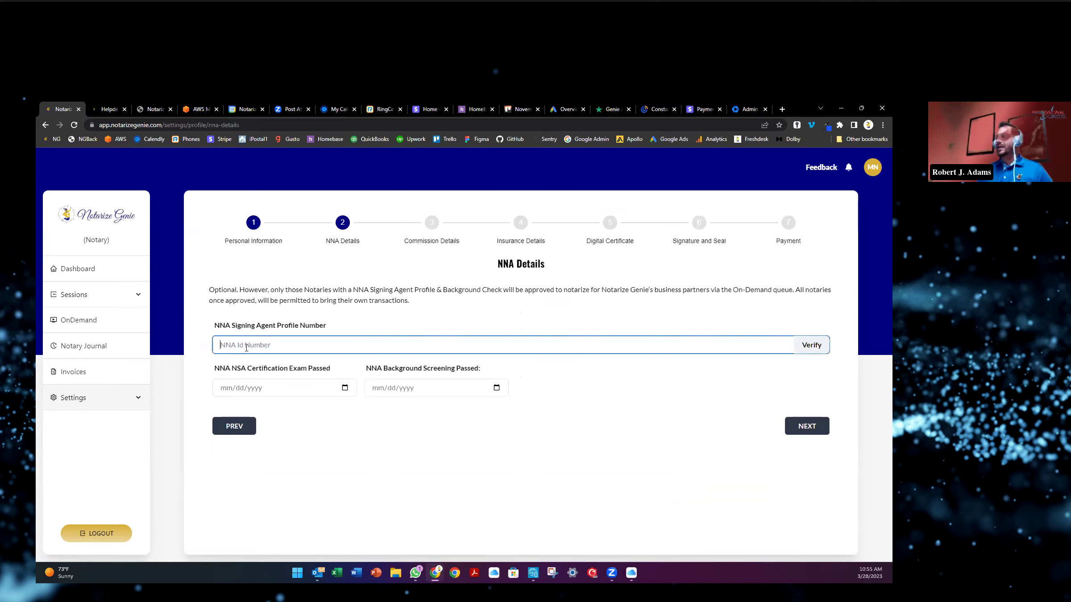
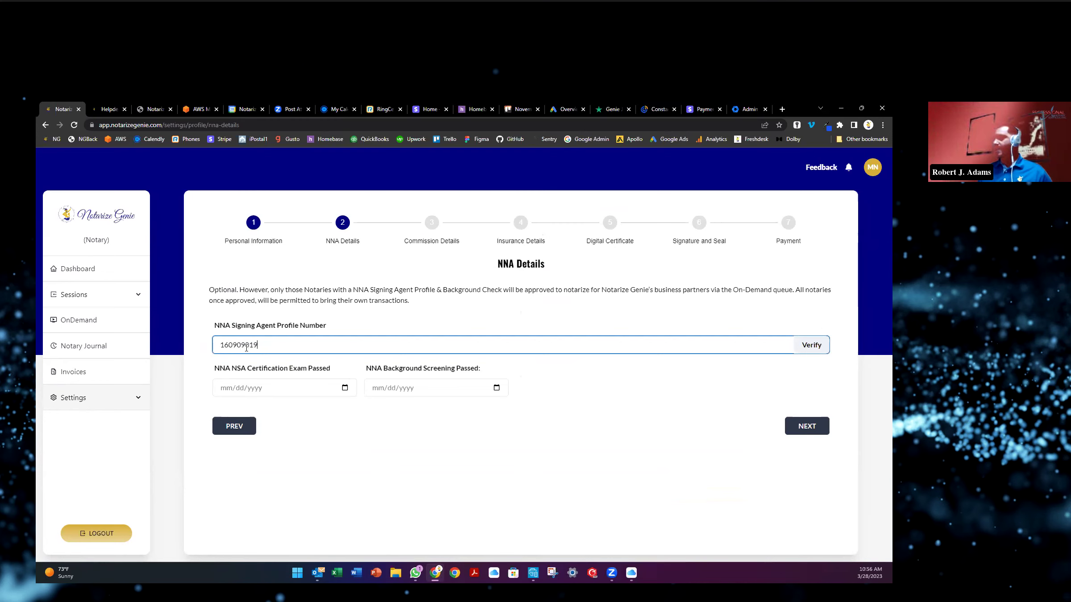
pyautogui.moveTo(269, 292); pyautogui.dragTo(387, 297)
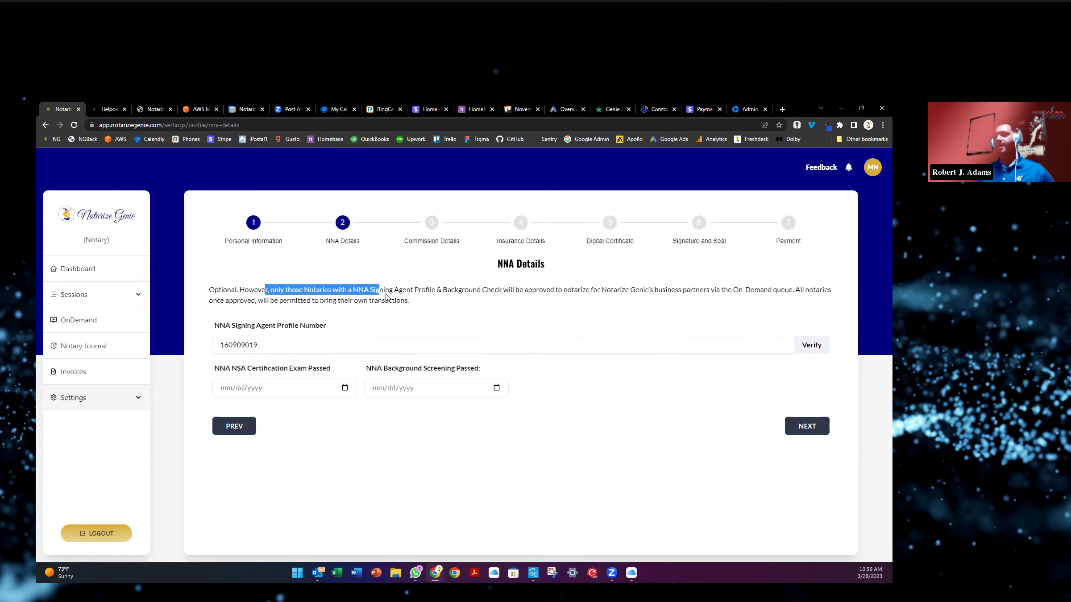
pyautogui.click(395, 301)
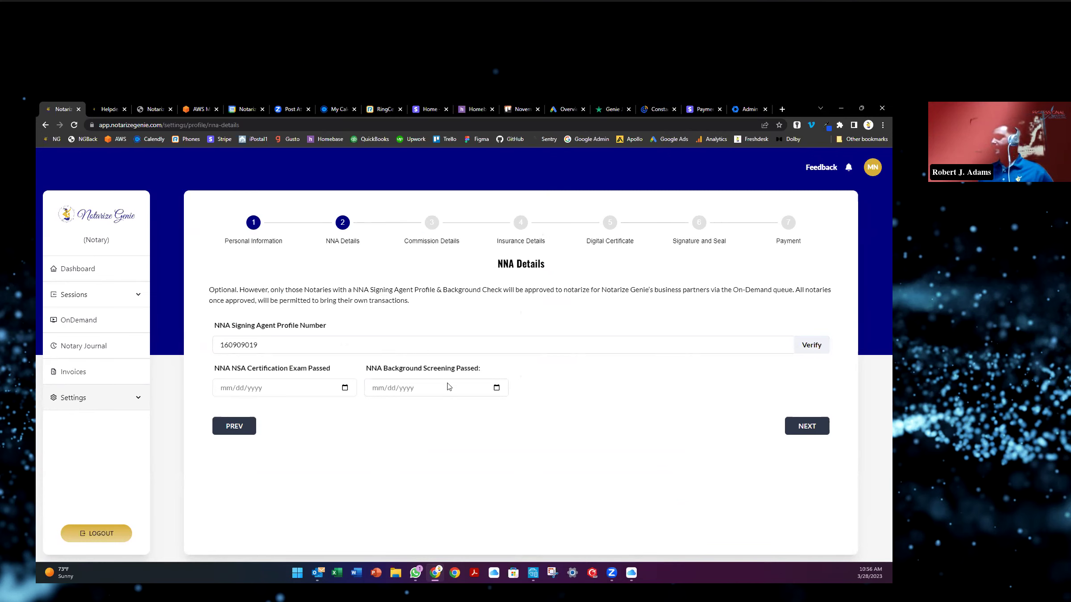
pyautogui.click(812, 426)
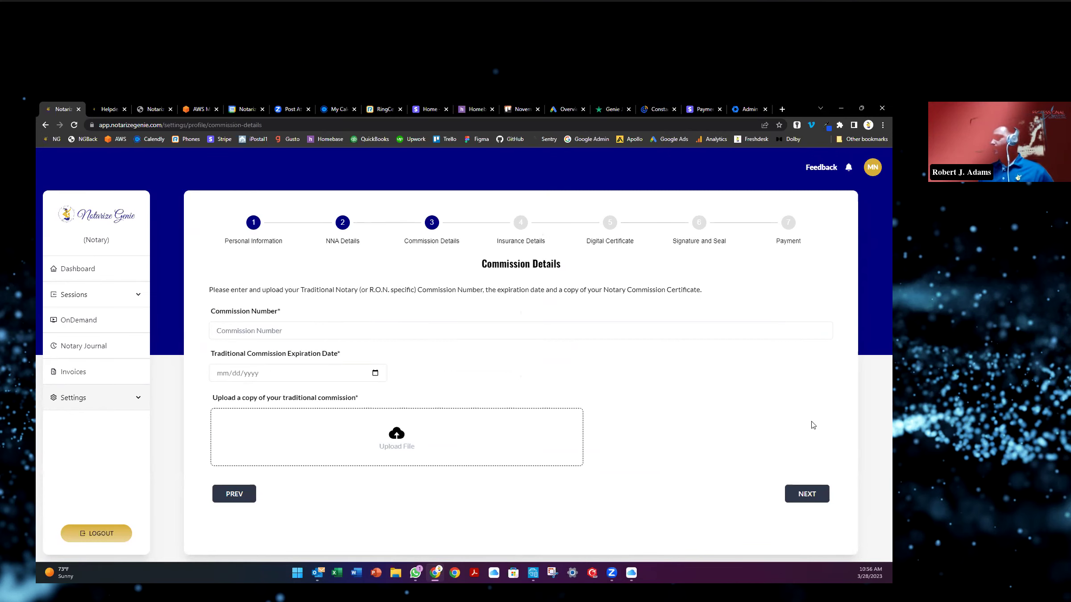
pyautogui.click(231, 495)
# - Verify the NNA number to fill the exam and screening dates, then continue to Commission Details
pyautogui.click(813, 346)
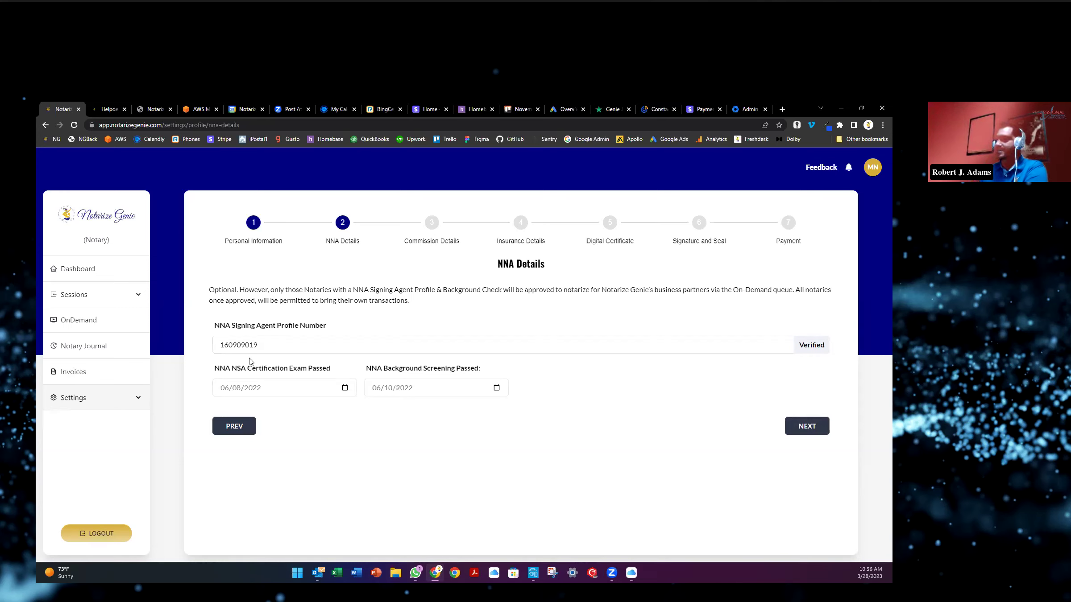
pyautogui.doubleClick(281, 370)
pyautogui.moveTo(406, 369); pyautogui.dragTo(456, 381)
pyautogui.click(553, 415)
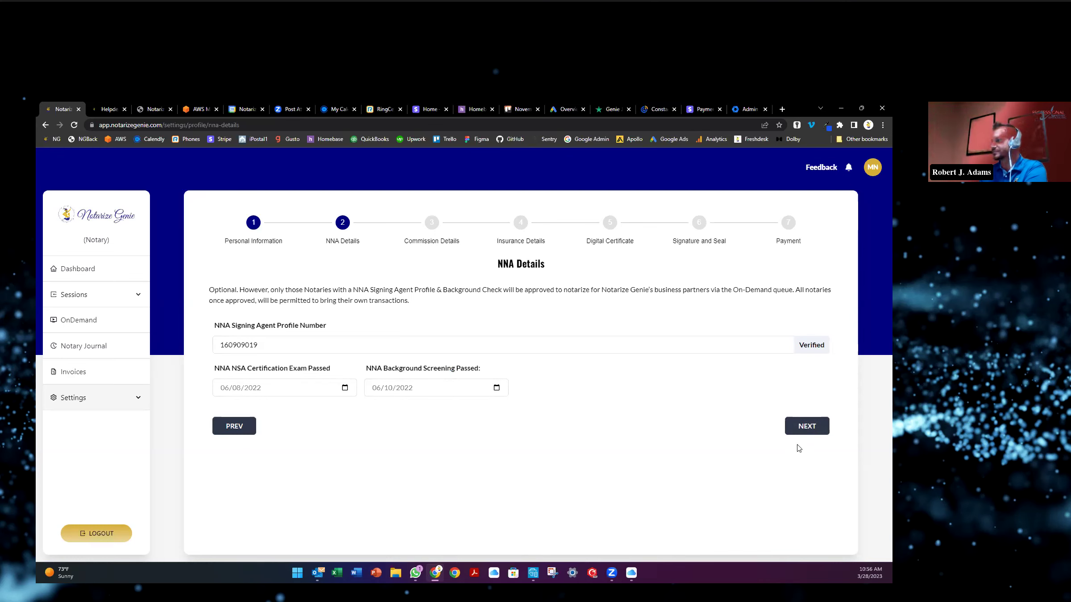
pyautogui.click(807, 427)
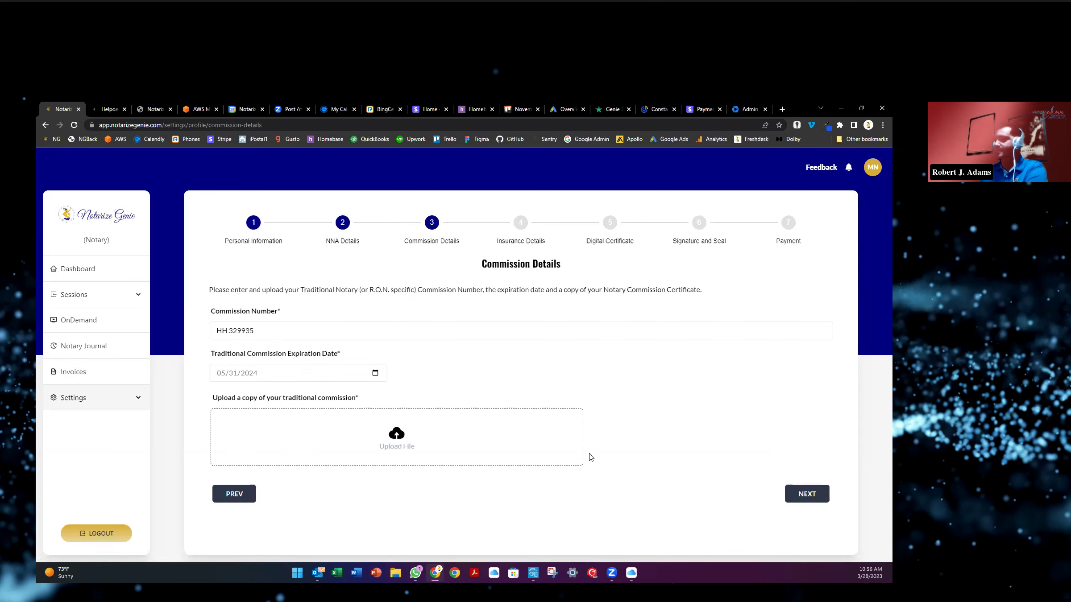
# - Upload Updated Married Commission.pdf from Desktop > Notary Credentials as the commission copy, then continue
pyautogui.click(260, 334)
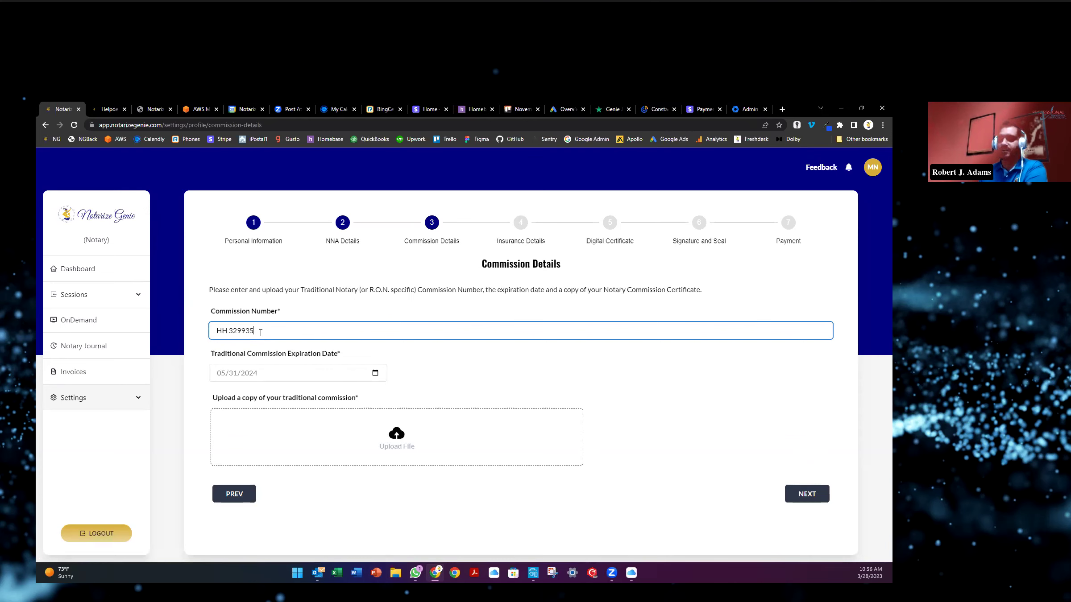
pyautogui.click(266, 374)
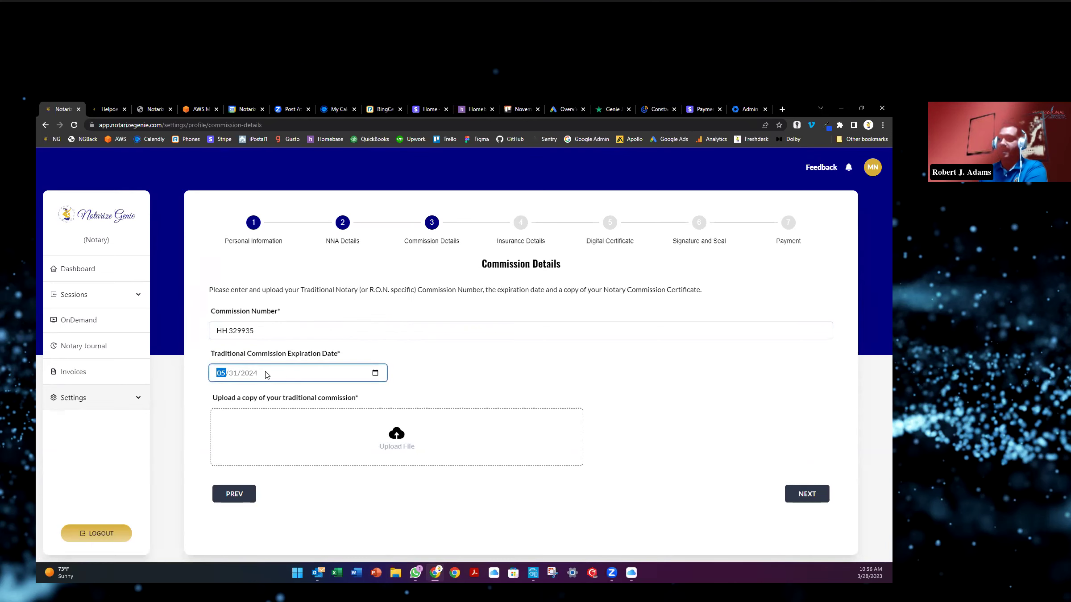
pyautogui.click(401, 437)
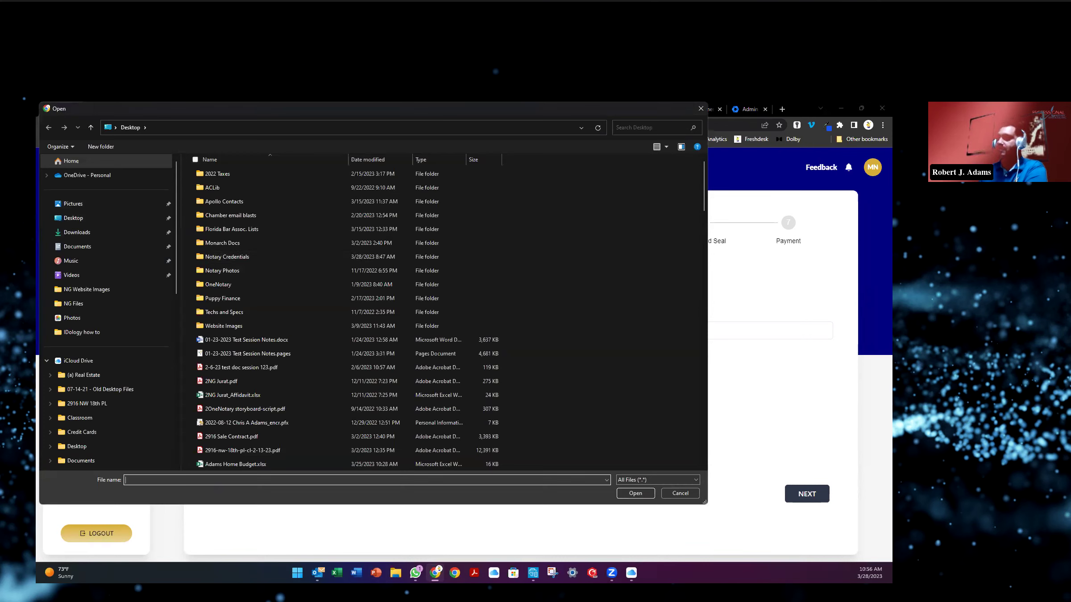
pyautogui.click(74, 218)
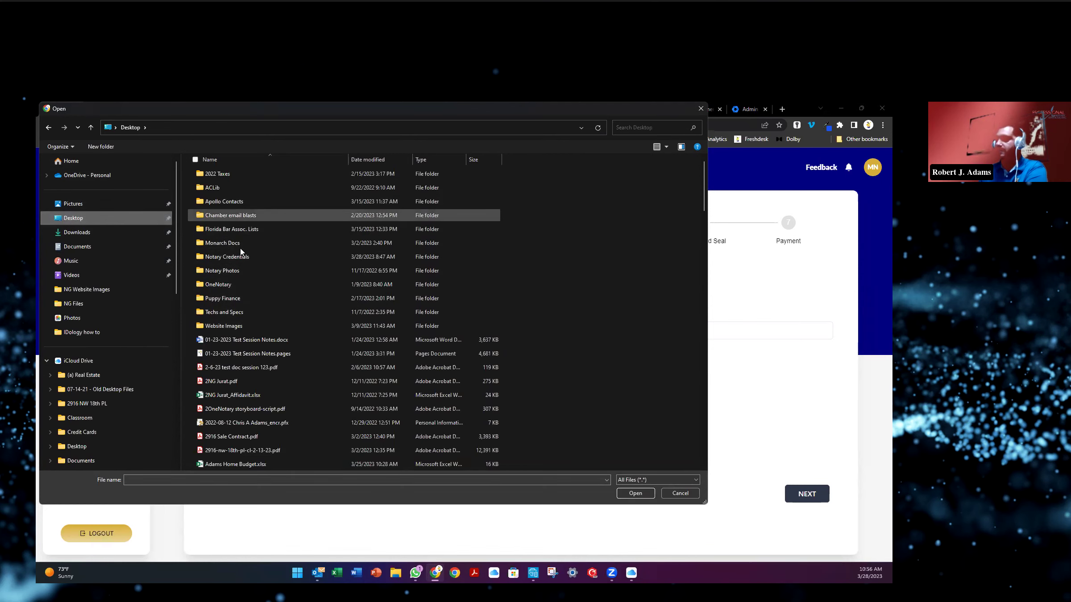
pyautogui.doubleClick(239, 262)
pyautogui.doubleClick(548, 170)
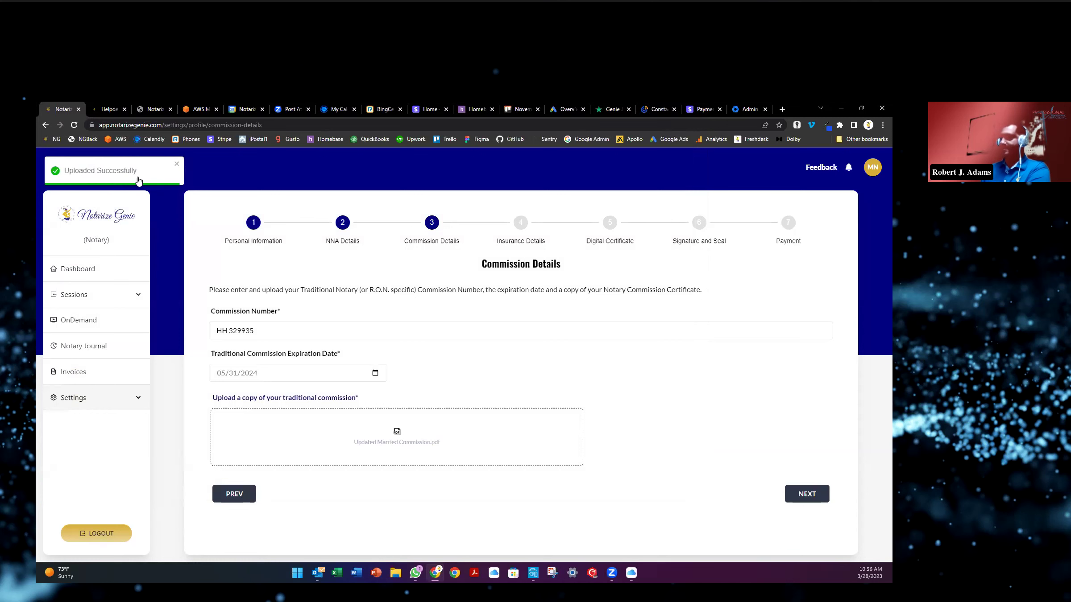
pyautogui.click(819, 495)
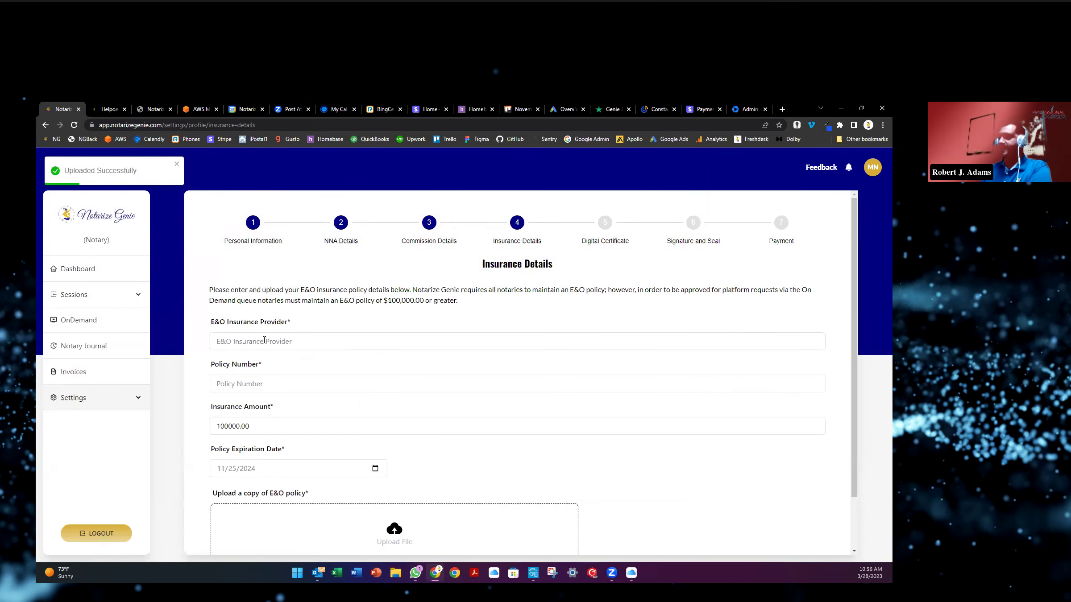
# - Enter Merchants Bonding Co. as the E&O insurance provider and fill in the policy number
pyautogui.click(273, 429)
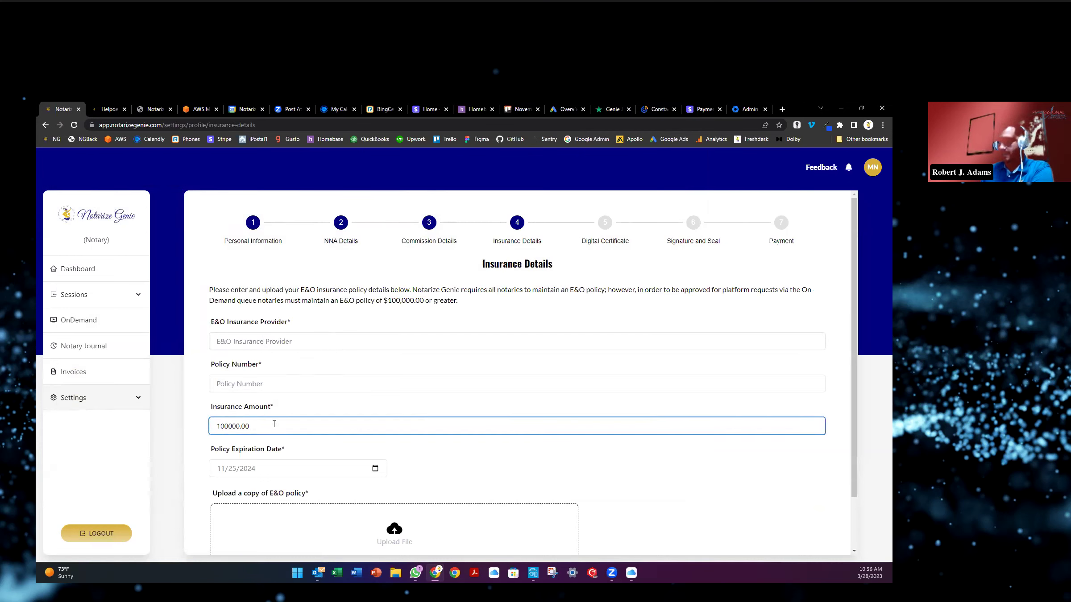
pyautogui.click(289, 347)
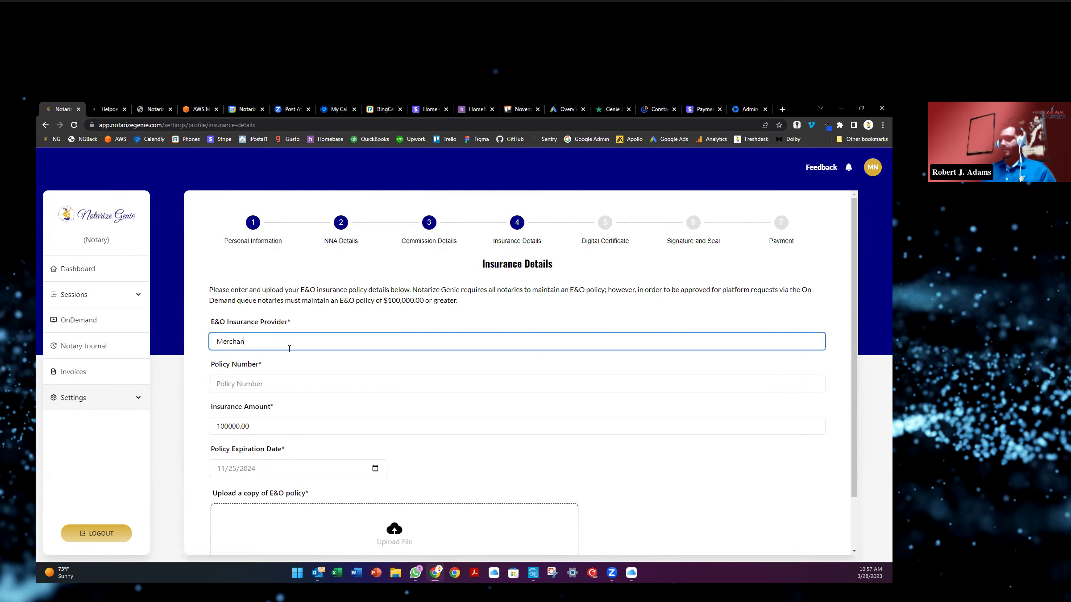
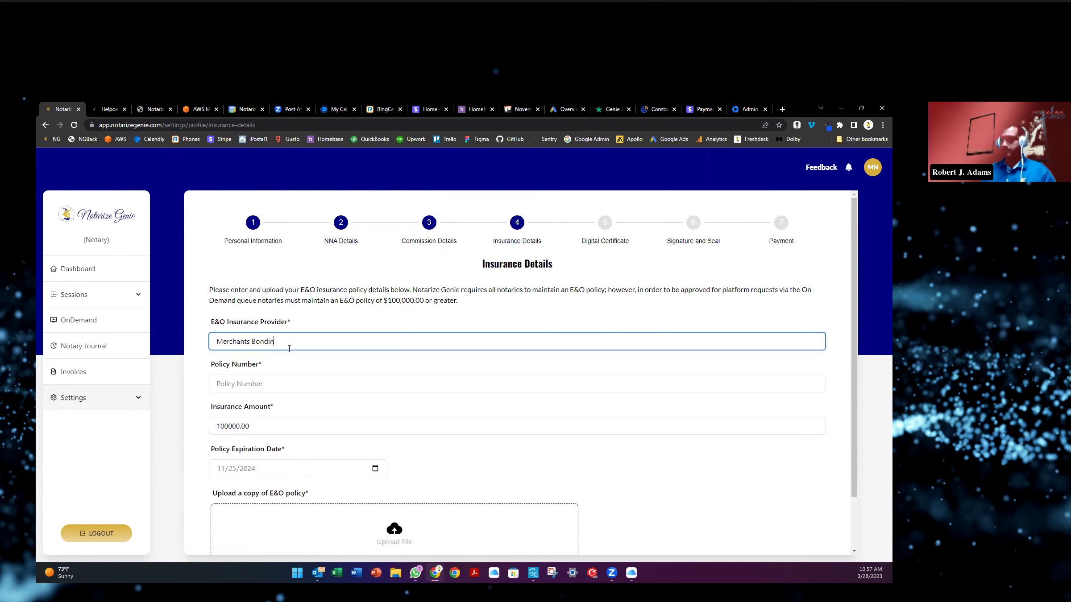
pyautogui.press('Tab')
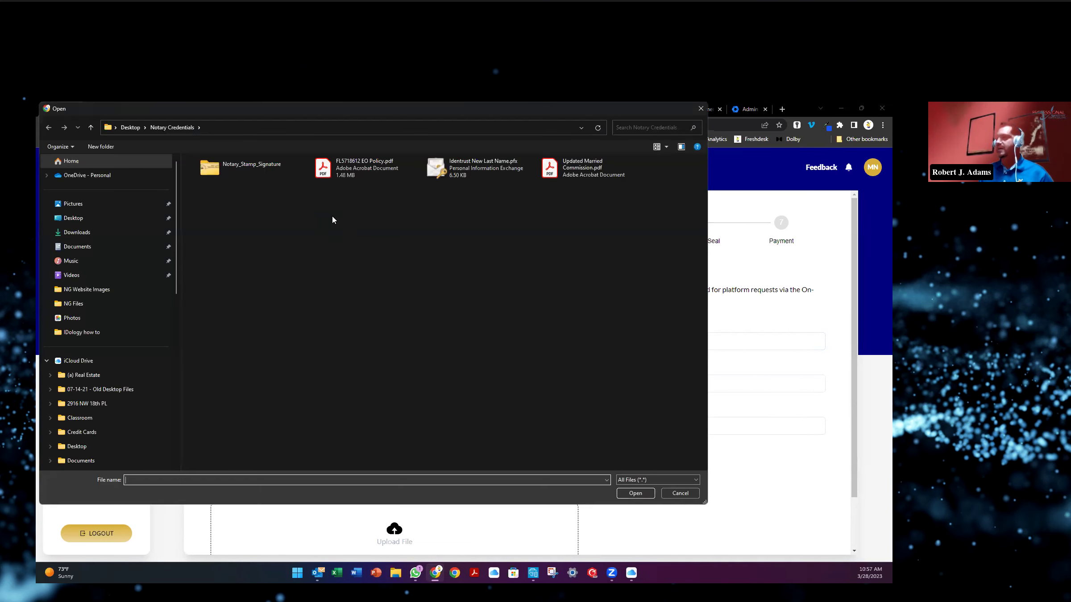
# - Attach the E&O policy PDF and note the $100,000.00 minimum coverage requirement
pyautogui.doubleClick(362, 166)
pyautogui.scroll(-1, 347, 301)
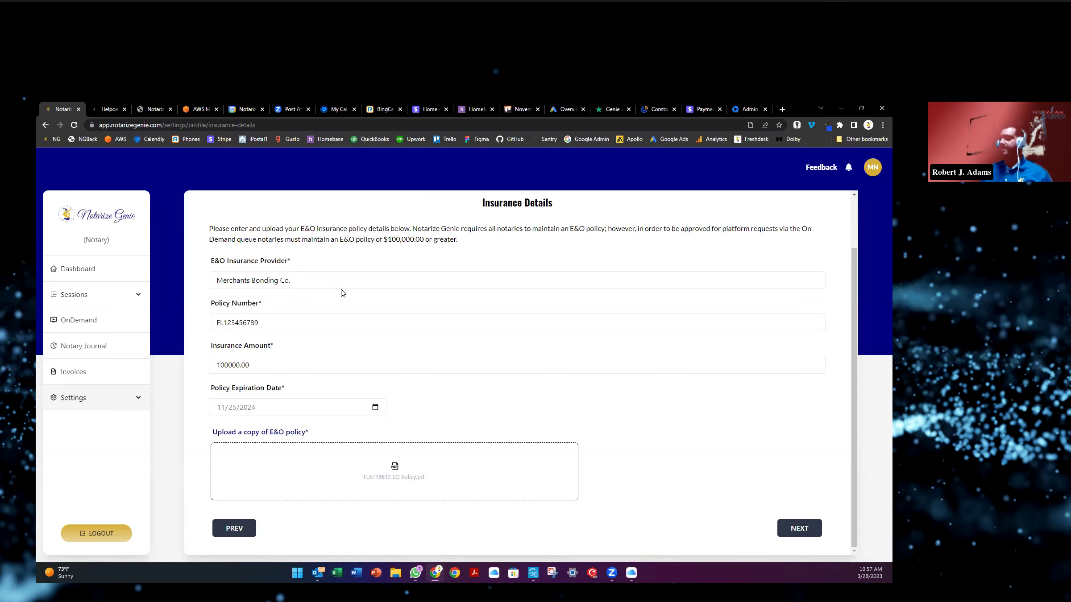
pyautogui.moveTo(396, 240); pyautogui.dragTo(407, 240)
pyautogui.click(421, 253)
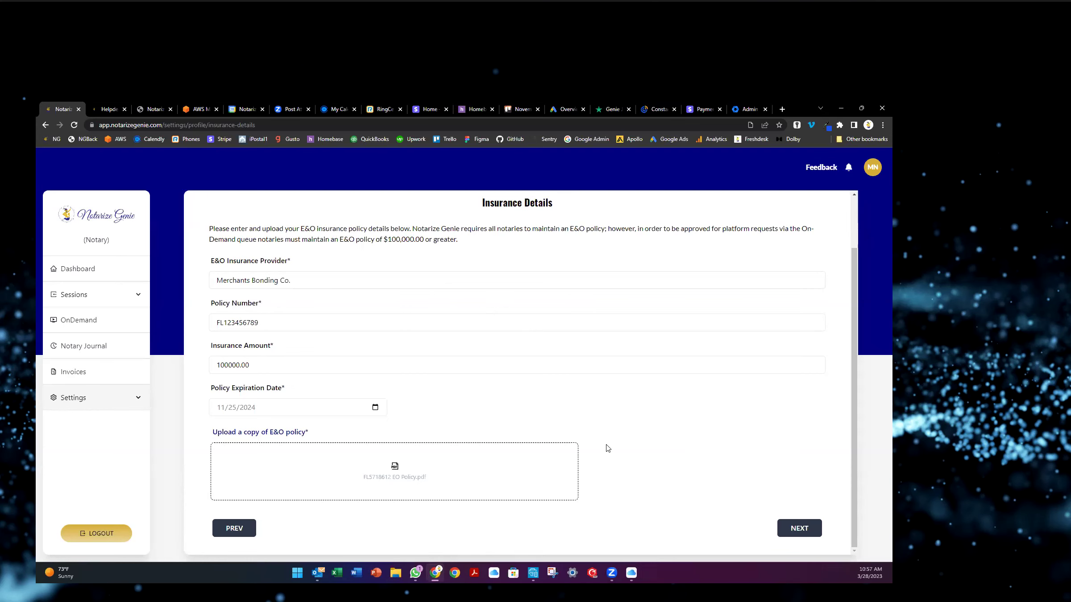
# - Go to the Digital Certificate step and review the accepted pfx/p12 formats
pyautogui.click(798, 529)
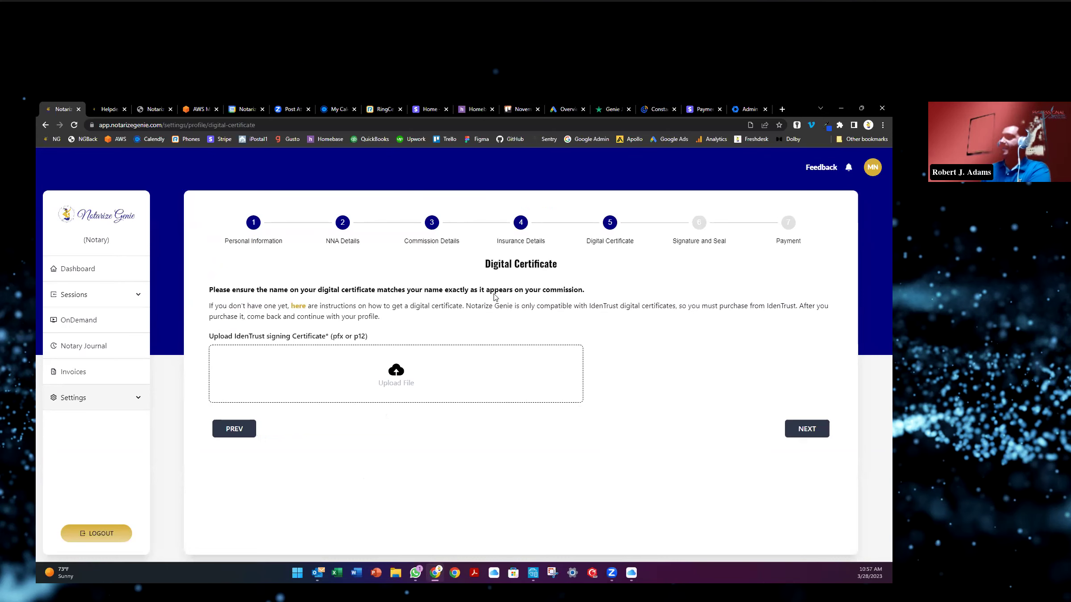
pyautogui.tripleClick(515, 263)
pyautogui.click(469, 317)
pyautogui.moveTo(332, 337); pyautogui.dragTo(374, 336)
pyautogui.click(388, 333)
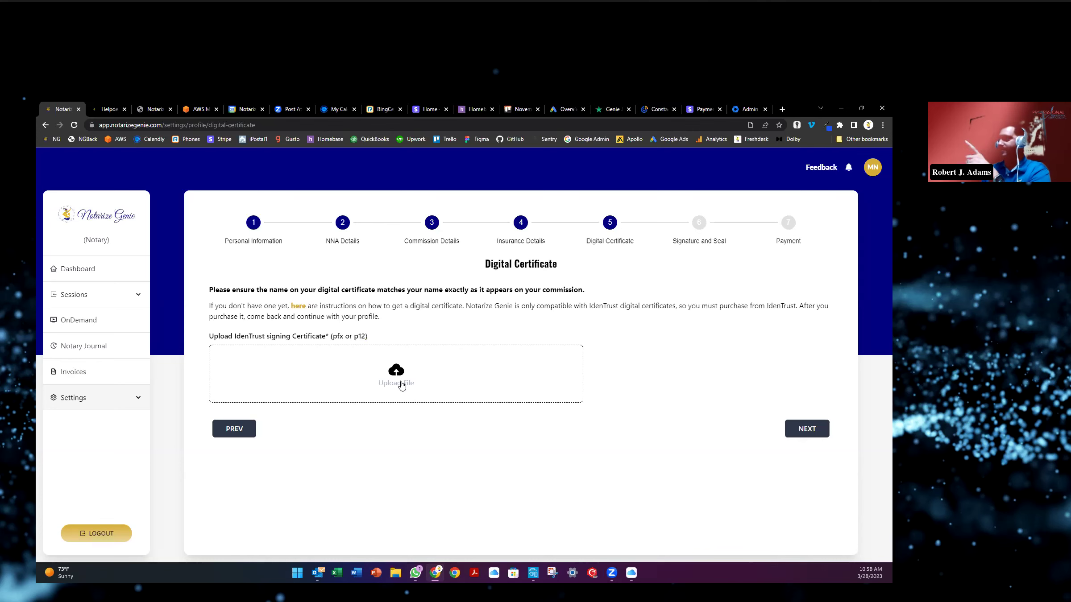
# - Upload the IdenTrust .pfx certificate with its passcode, then continue to Signature, Initial & Seal
pyautogui.click(401, 385)
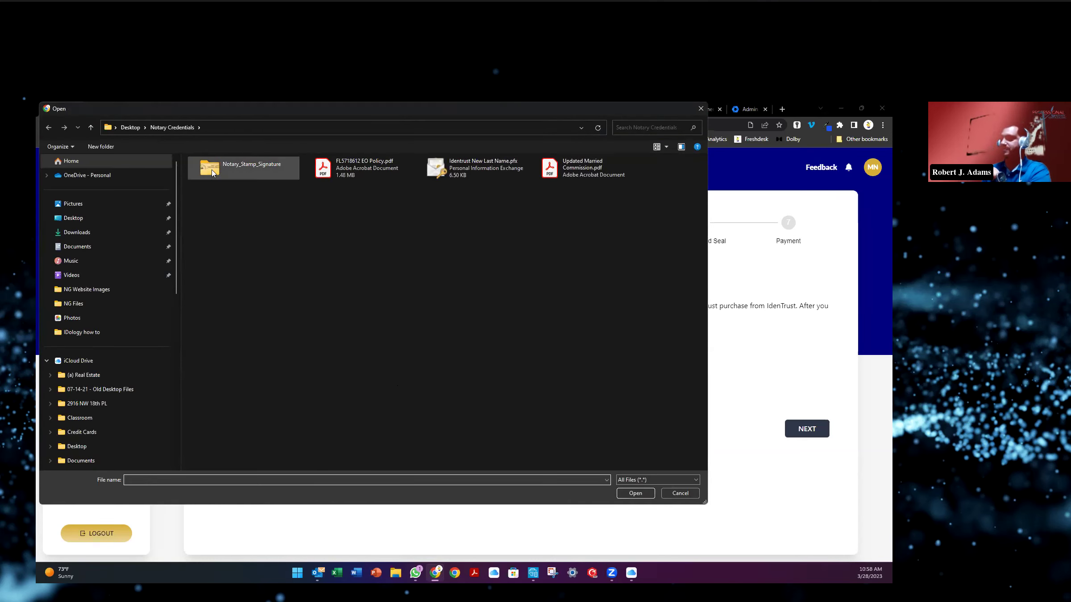
pyautogui.doubleClick(433, 175)
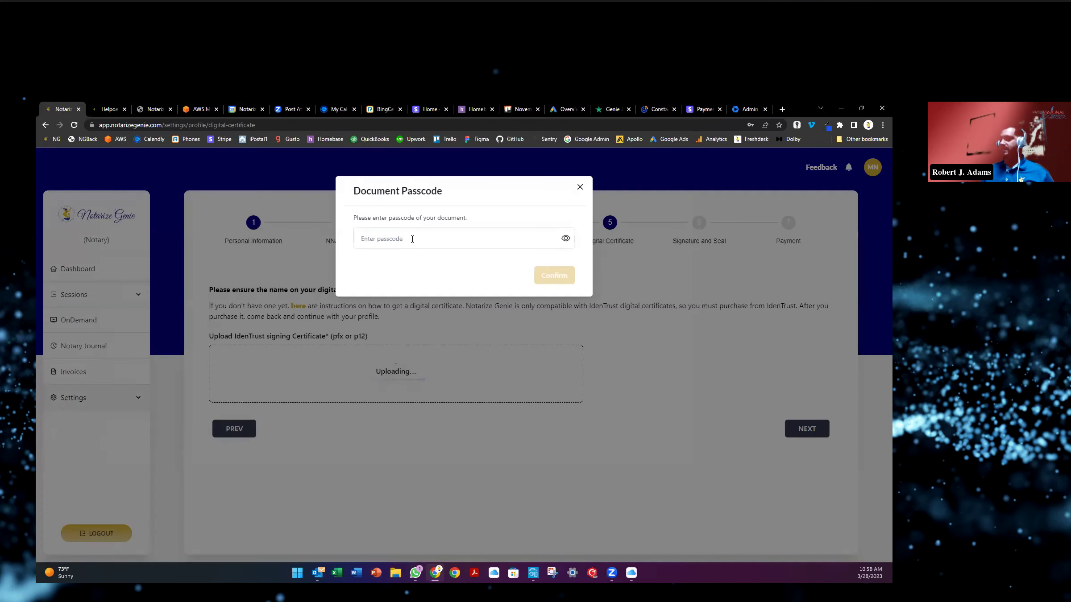
pyautogui.click(412, 239)
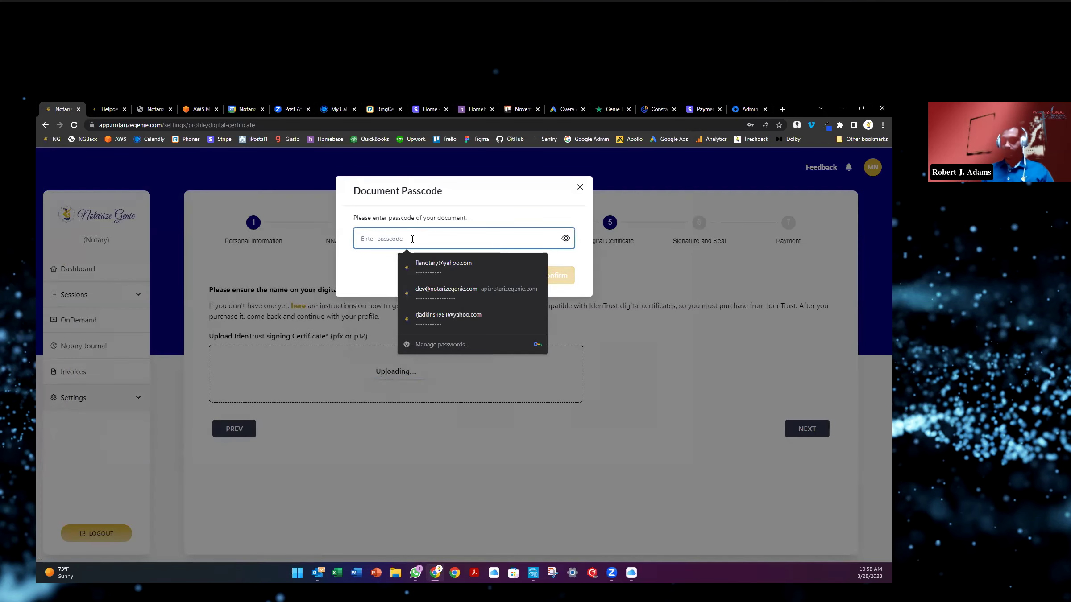
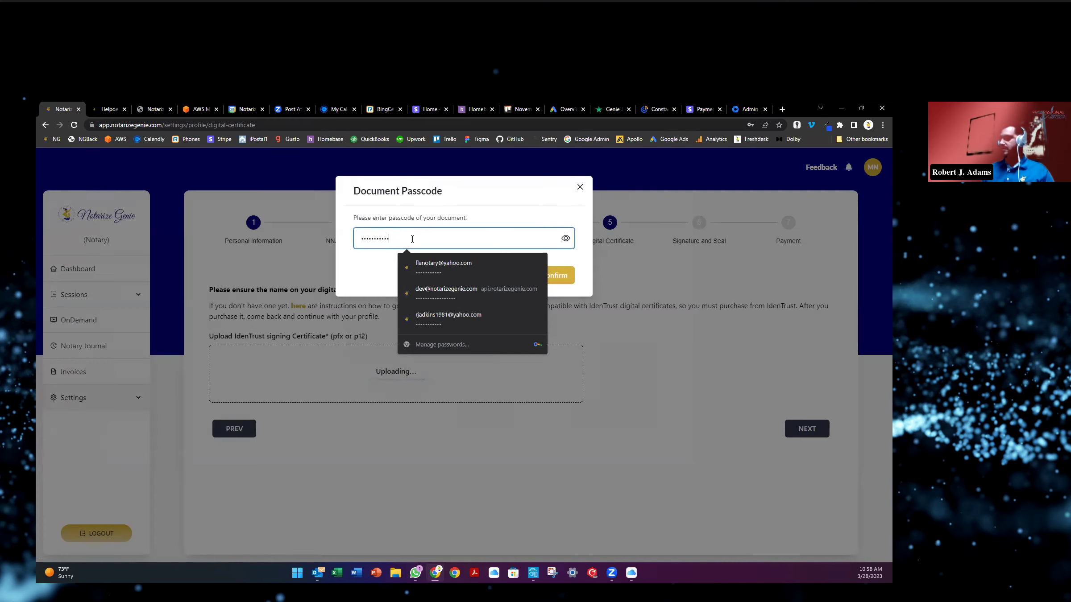
pyautogui.click(378, 256)
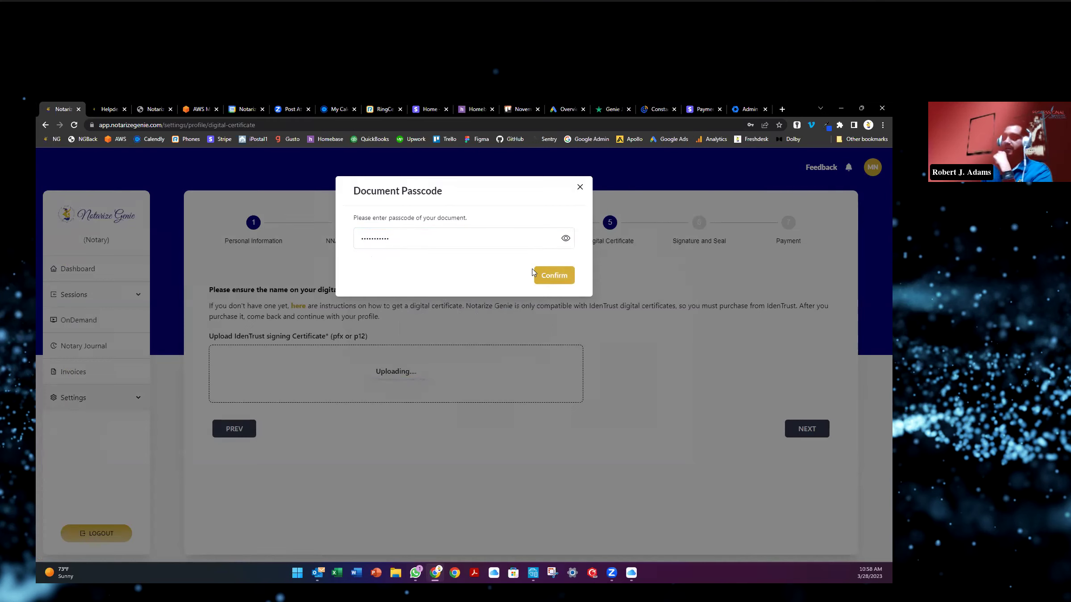
pyautogui.click(553, 276)
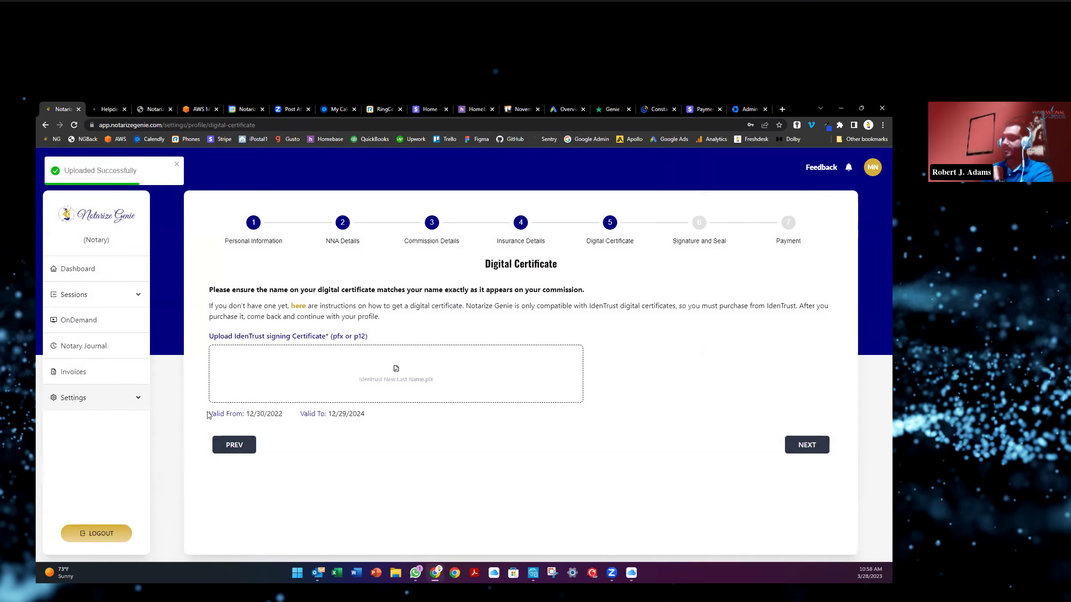
pyautogui.click(252, 432)
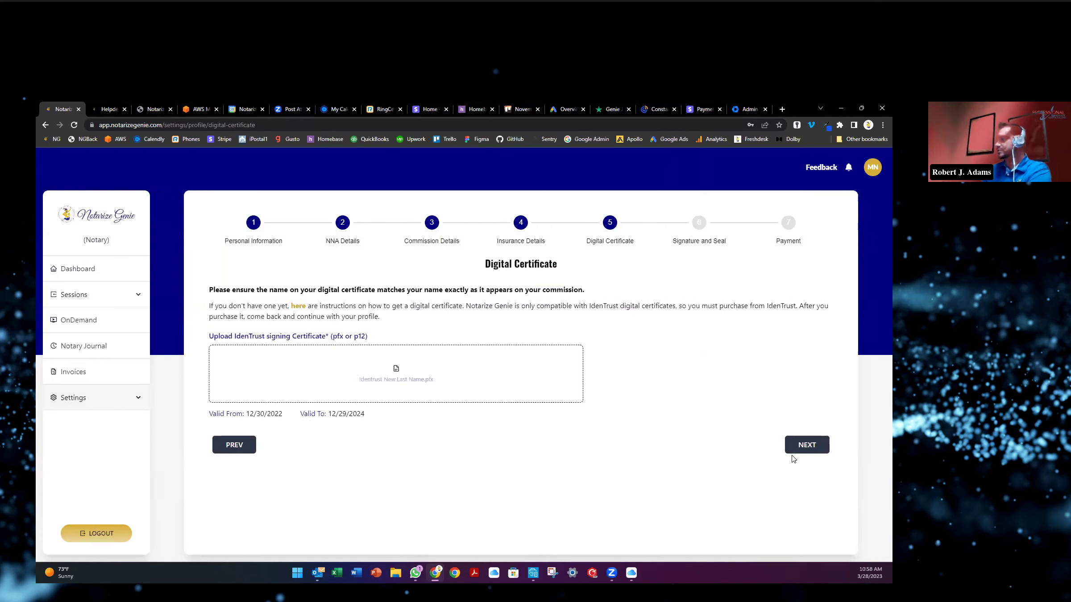
pyautogui.click(811, 445)
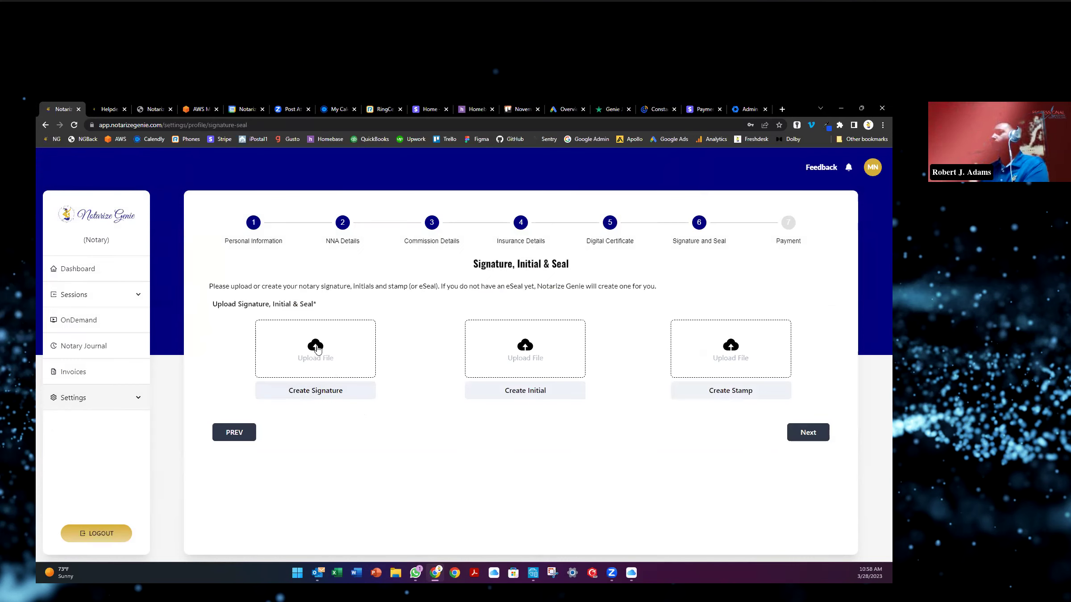
# - Upload the saved signature image after trying and closing the signature drawing pad
pyautogui.click(318, 359)
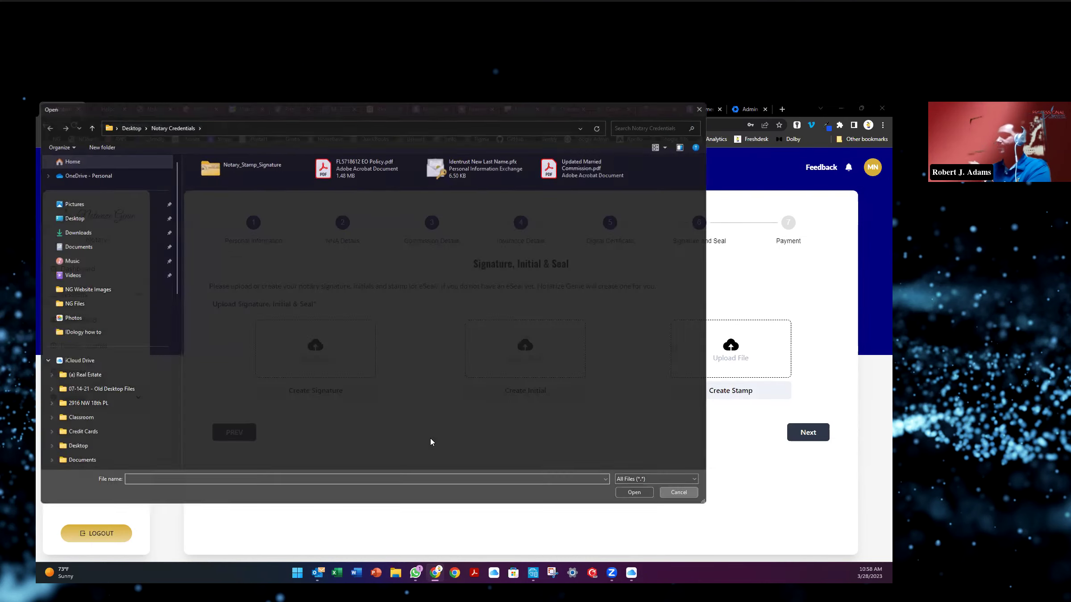
pyautogui.press('Escape')
pyautogui.click(347, 394)
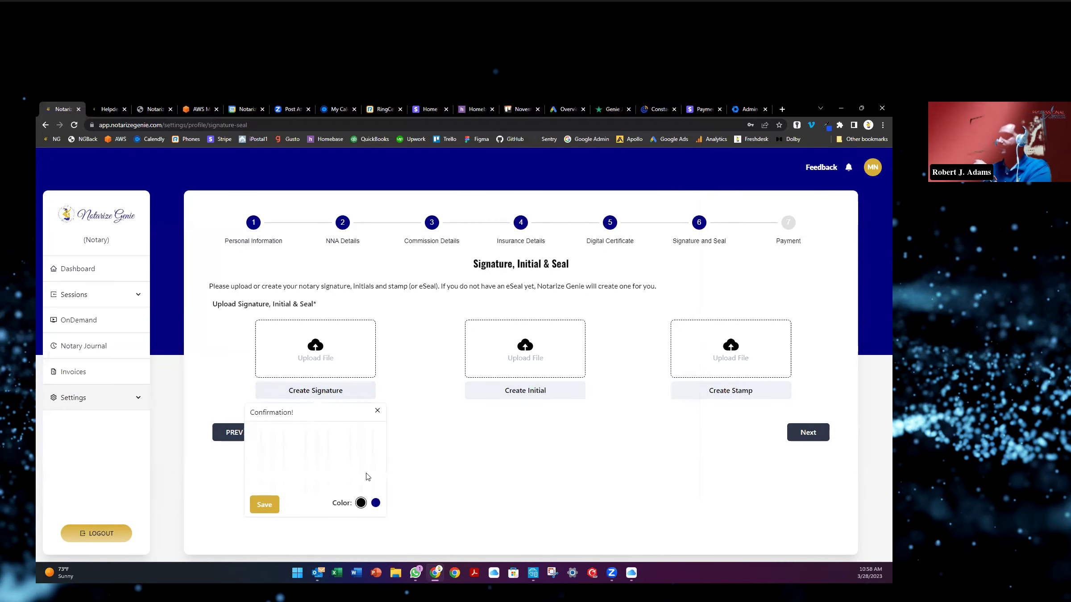
pyautogui.moveTo(286, 456); pyautogui.dragTo(350, 455)
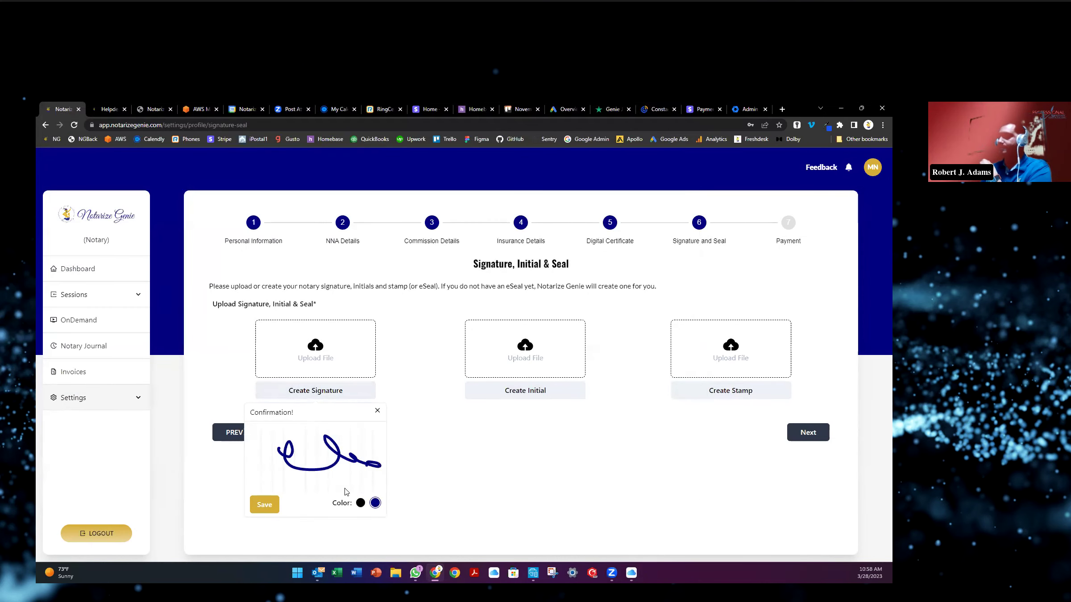
pyautogui.click(372, 403)
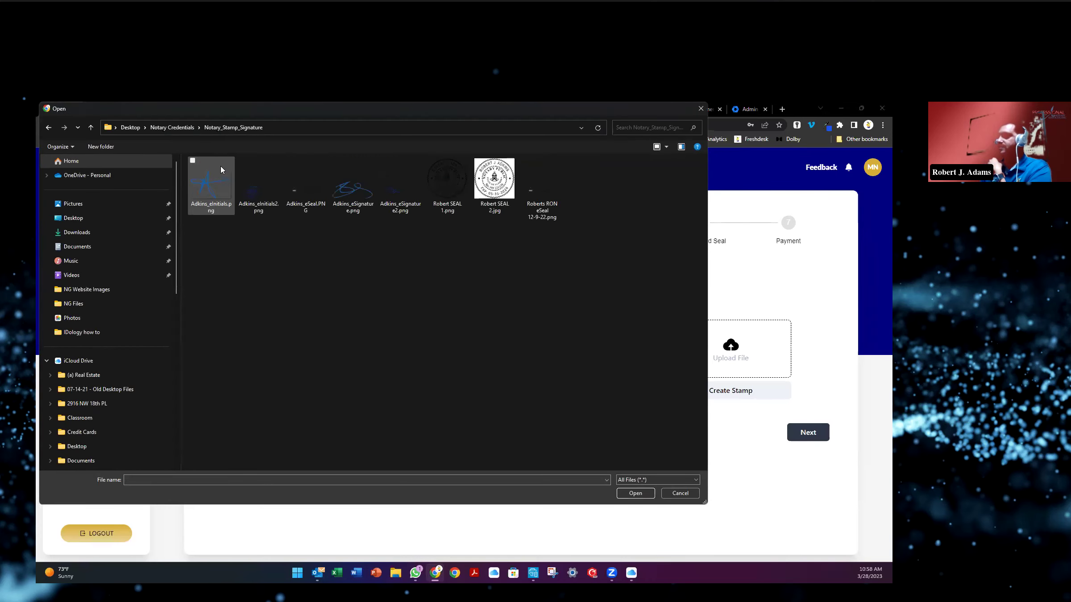
pyautogui.doubleClick(352, 185)
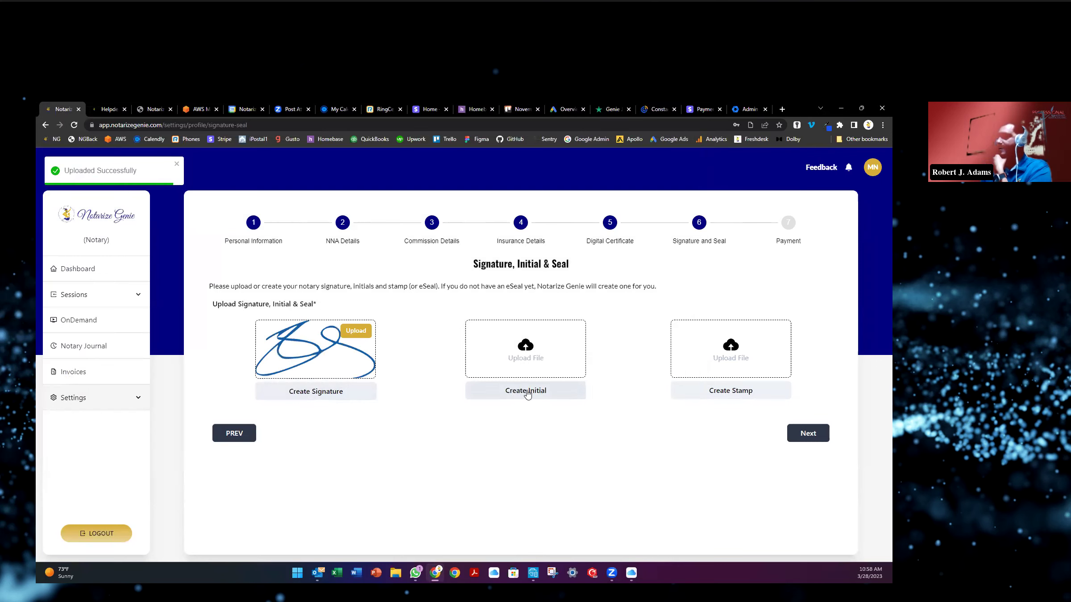
# - Upload the saved initials image in place of drawing initials
pyautogui.click(526, 392)
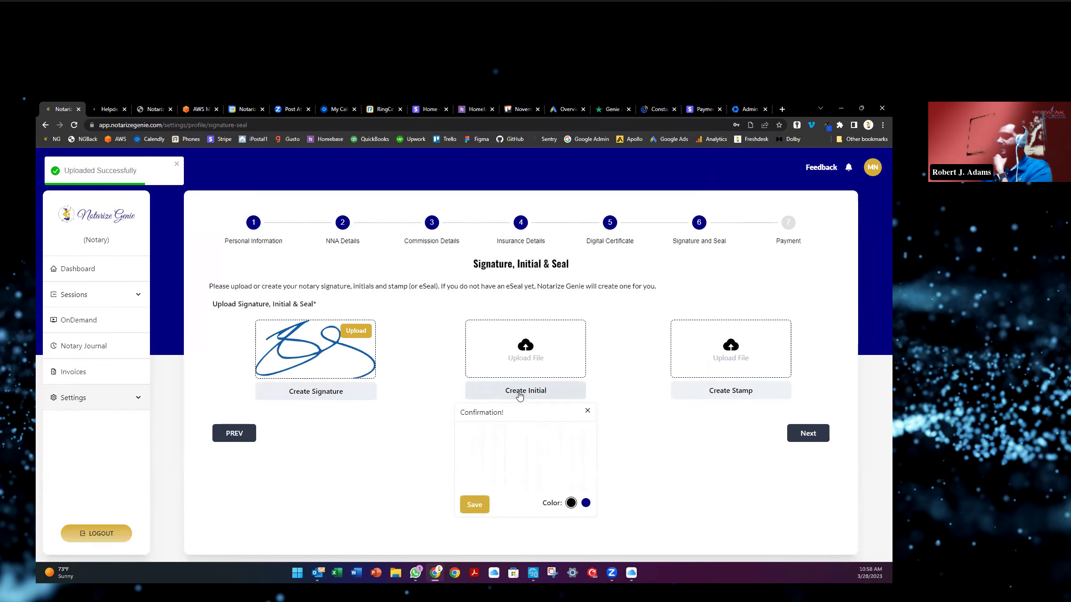
pyautogui.click(620, 414)
pyautogui.click(533, 355)
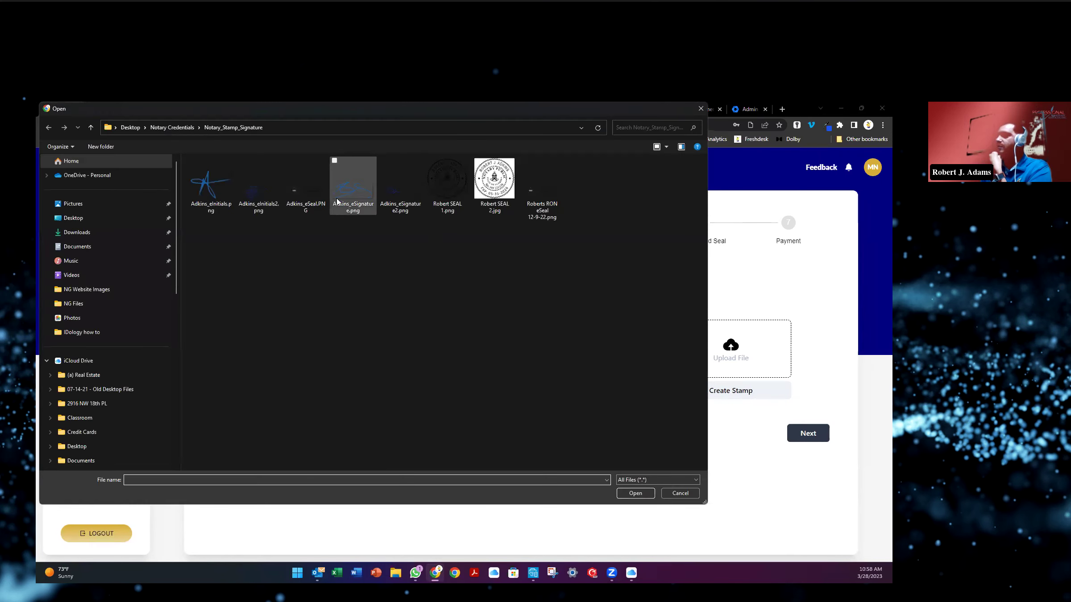
pyautogui.doubleClick(264, 195)
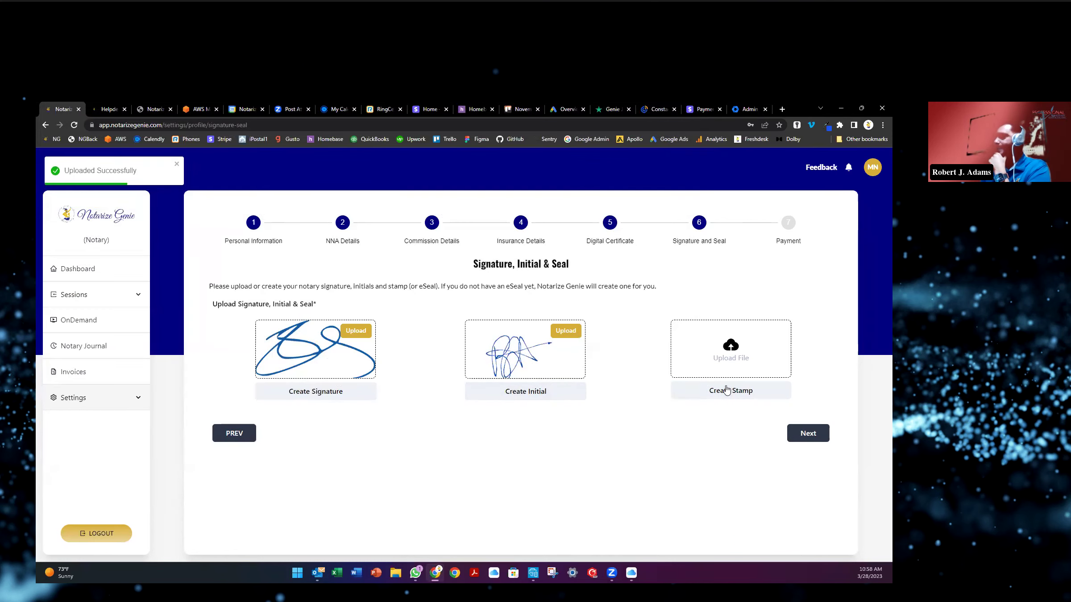
# - Generate the standard Florida notary public seal and review its commission details
pyautogui.click(736, 356)
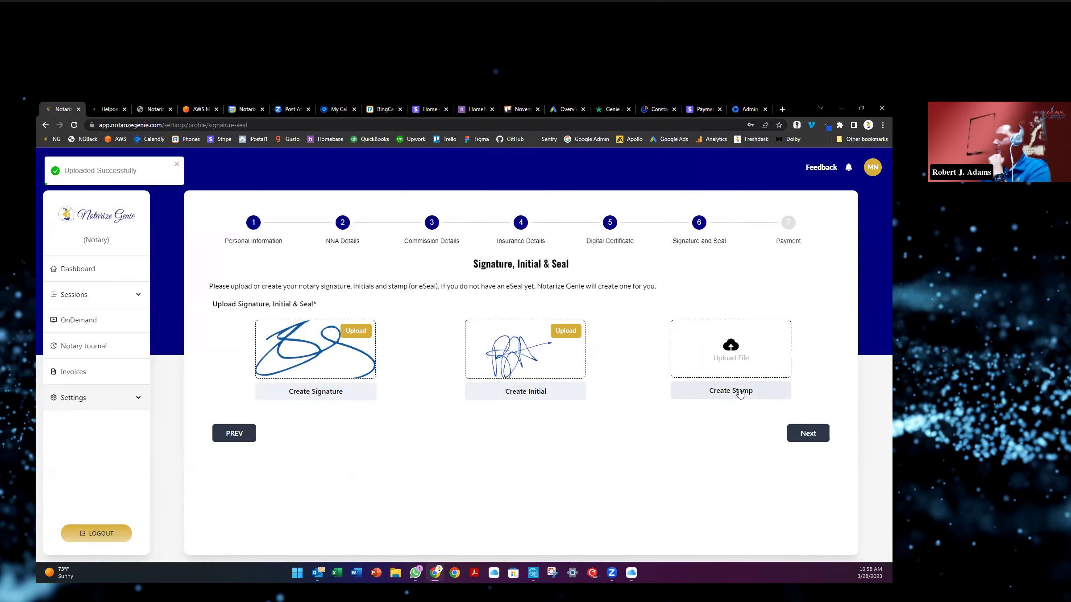
pyautogui.click(740, 392)
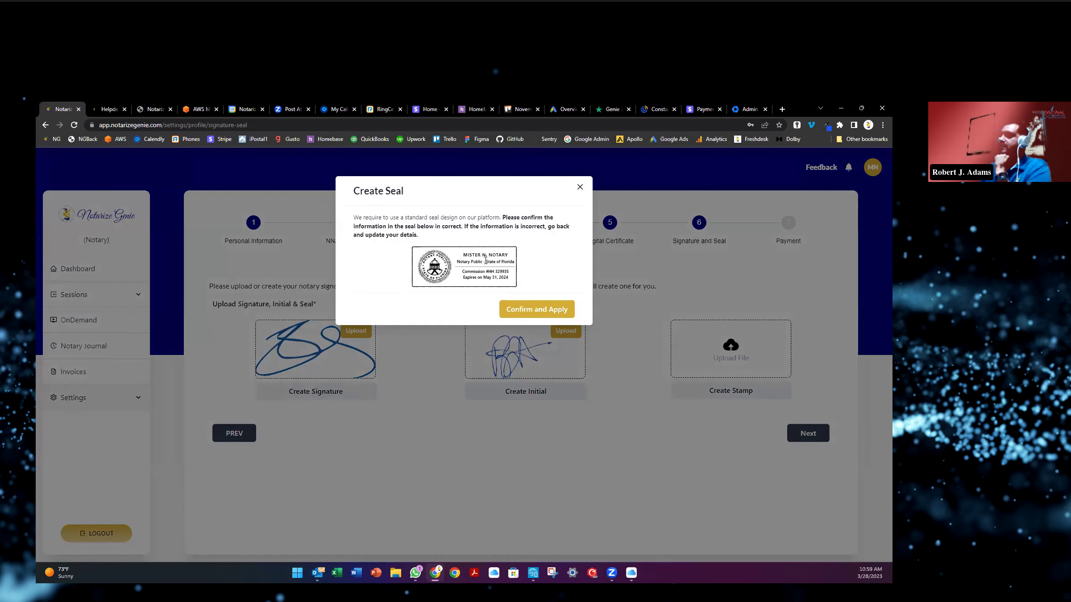
pyautogui.moveTo(502, 259); pyautogui.dragTo(508, 278)
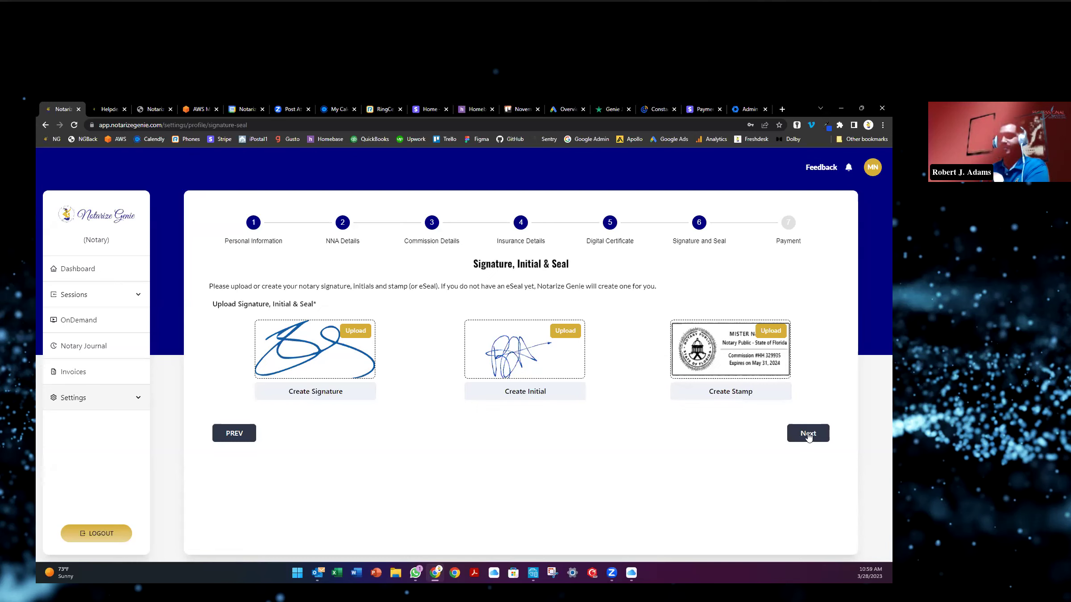
# - Continue to the Payment step and begin adding business information for payouts
pyautogui.click(808, 435)
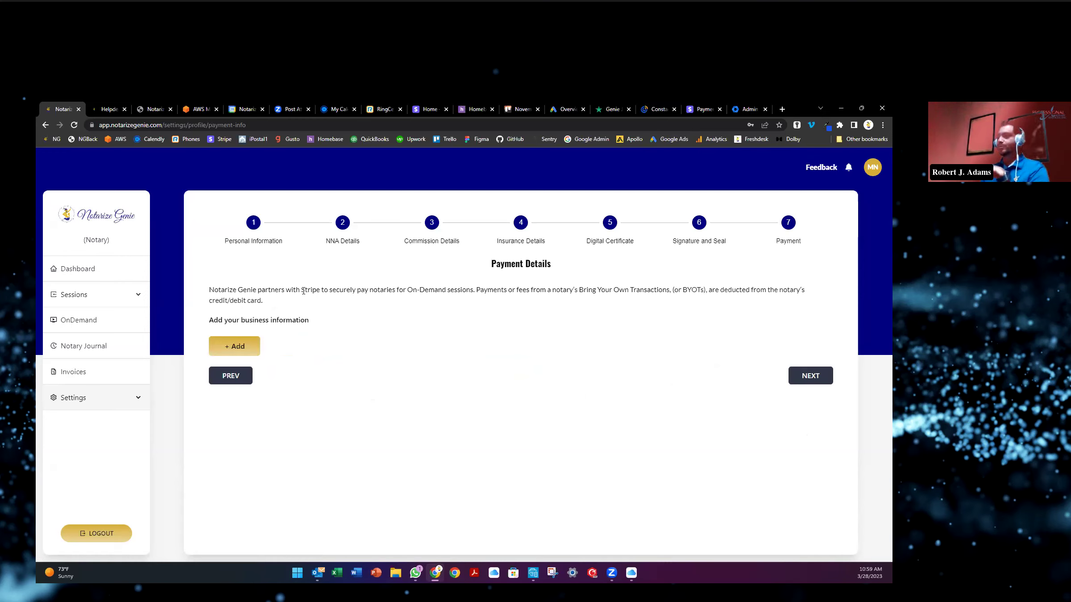
pyautogui.click(257, 352)
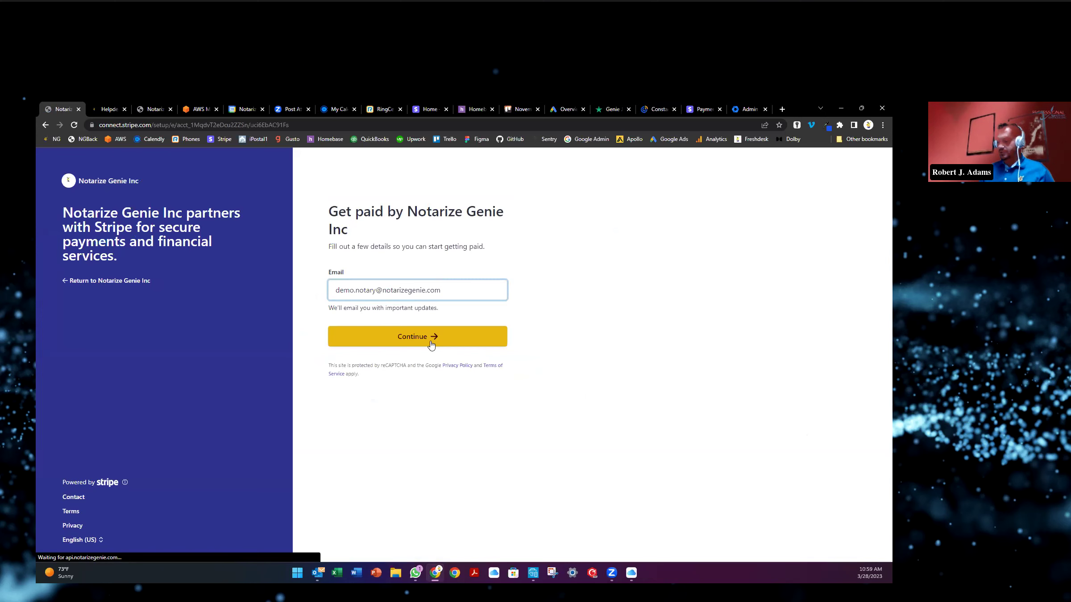
# - Replace the prefilled Stripe email by selecting it and typing the notary's own address
pyautogui.hotkey('ctrl', 'a')
pyautogui.write('fla')
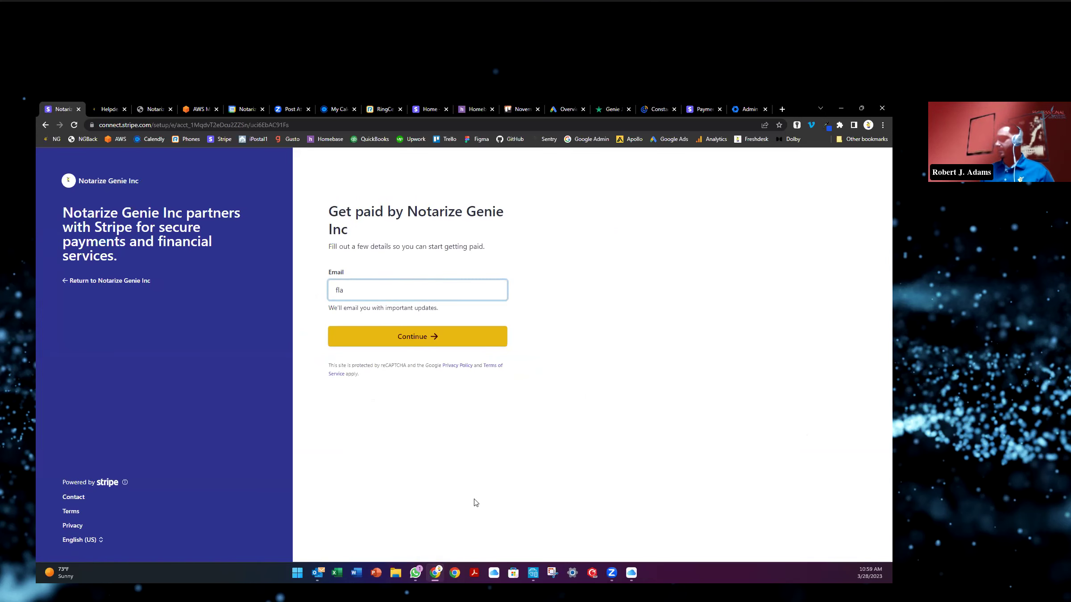
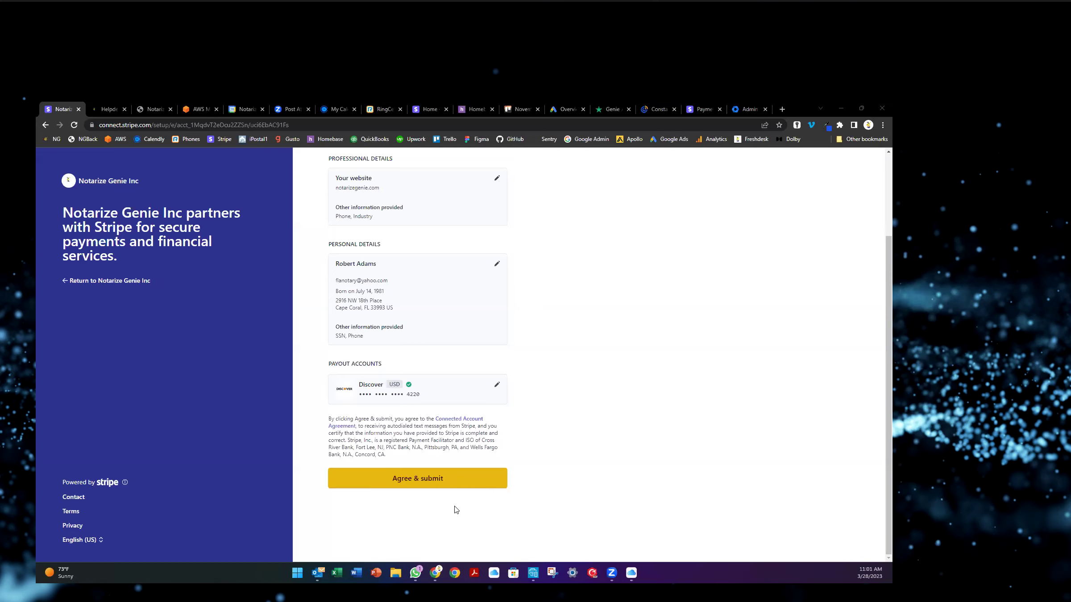
# - Submit the Stripe Connect account details with the Discover payout card and accept the connected account agreement
pyautogui.click(427, 478)
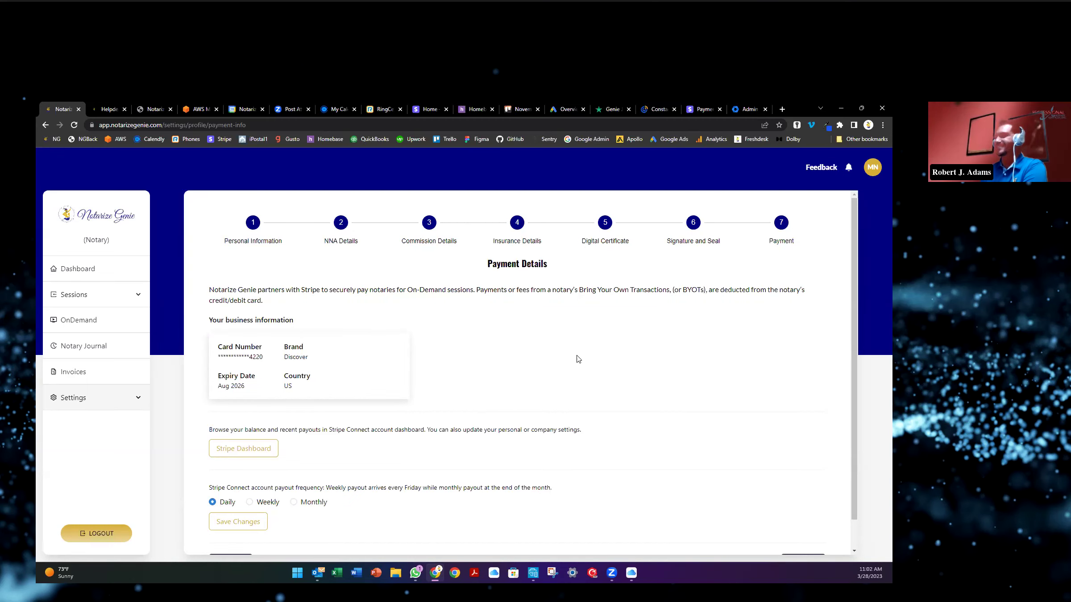
# - Scroll down Notarize Genie's Payment Details page to the PREV and NEXT buttons below the Discover card
pyautogui.scroll(-1, 576, 356)
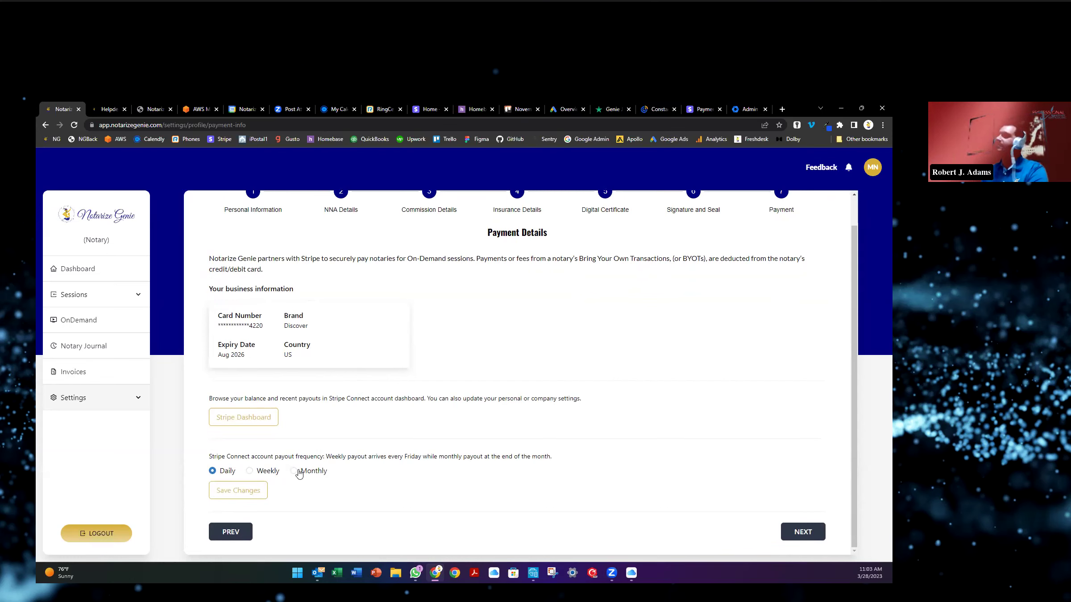
# - Continue into the agreements wizard and accept the Notary Terms of Service
pyautogui.click(802, 533)
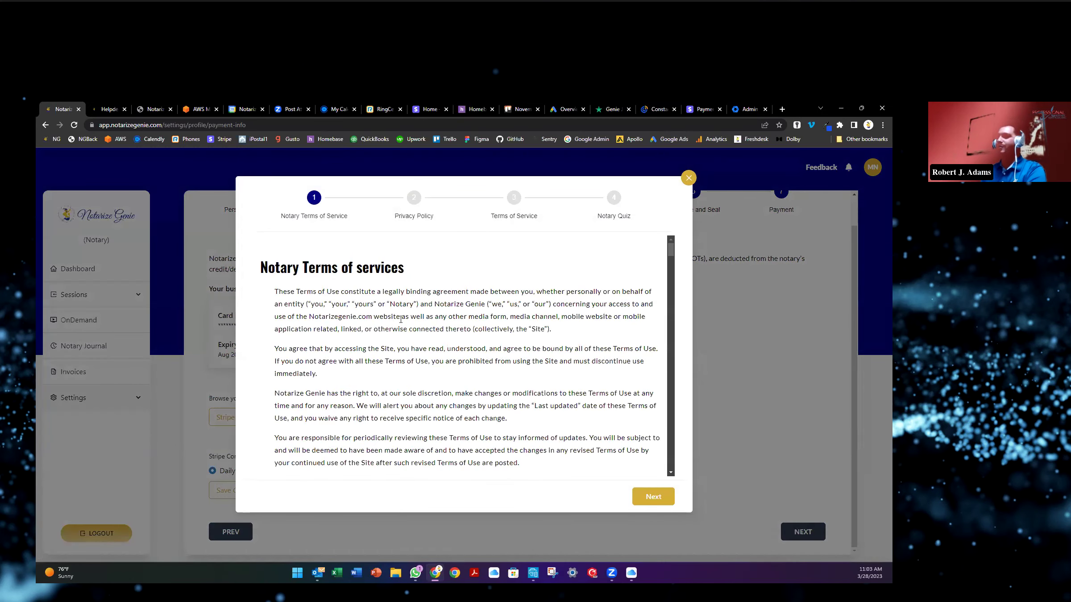
pyautogui.scroll(-10, 403, 330)
pyautogui.scroll(-15, 404, 350)
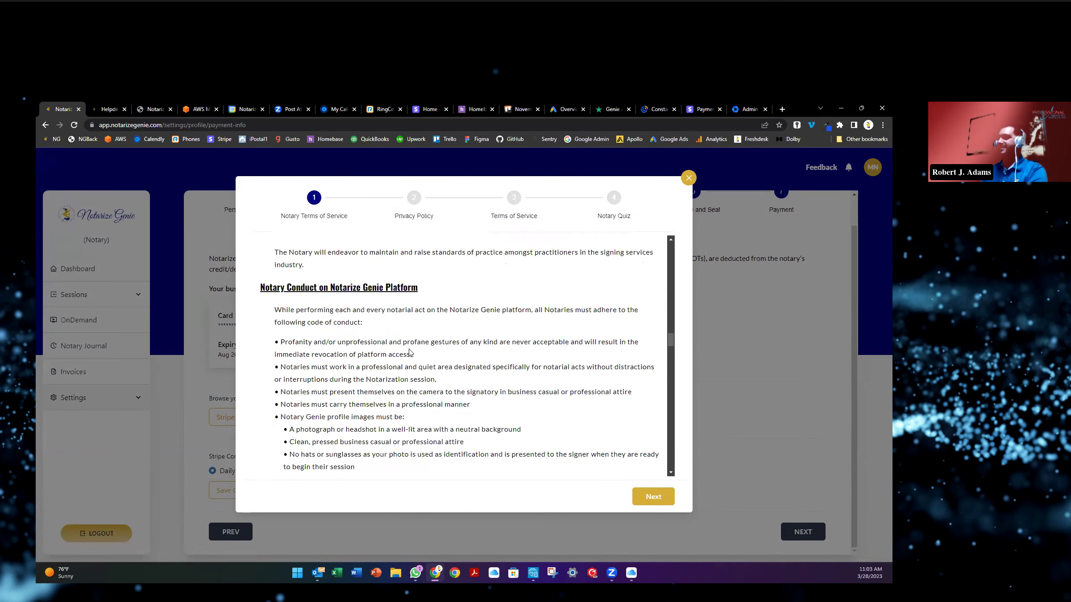
pyautogui.click(656, 503)
# - Accept the Privacy Policy and scroll through the Terms of Service
pyautogui.scroll(-5, 413, 338)
pyautogui.scroll(-15, 414, 338)
pyautogui.click(656, 495)
pyautogui.scroll(-1, 418, 298)
pyautogui.scroll(-20, 419, 298)
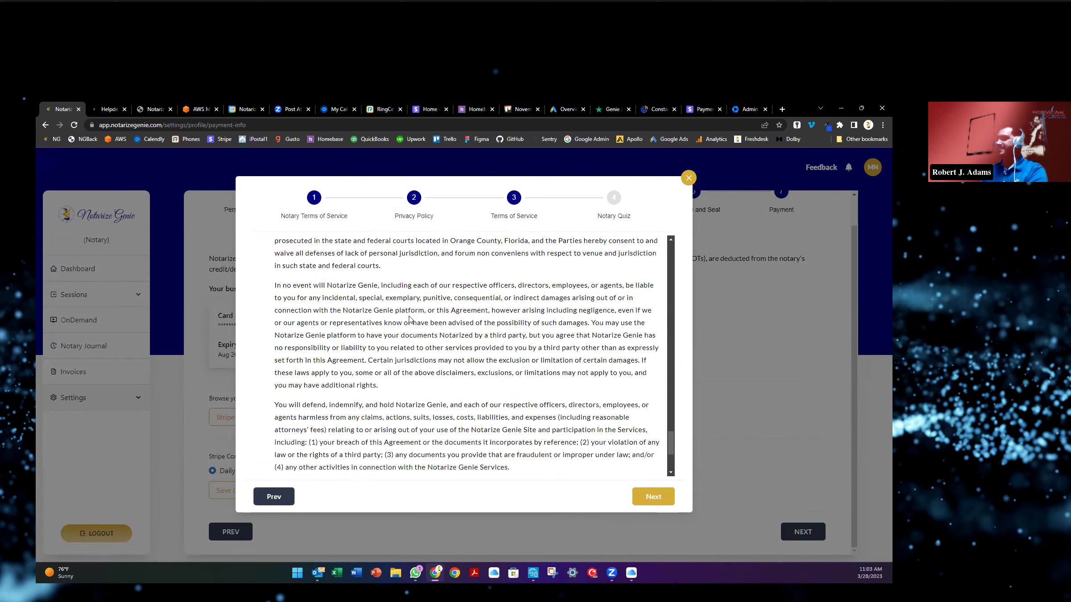
pyautogui.scroll(-5, 409, 318)
# - Accept the Terms of Service to reach the Notary Onboarding Quiz and select its 85% passing score
pyautogui.click(655, 495)
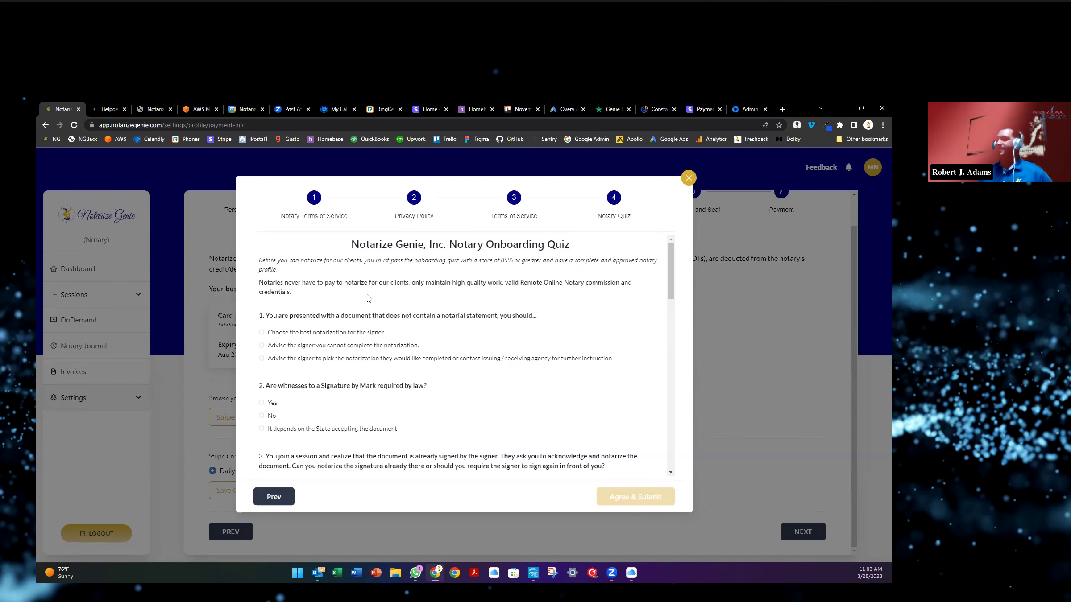
pyautogui.doubleClick(505, 261)
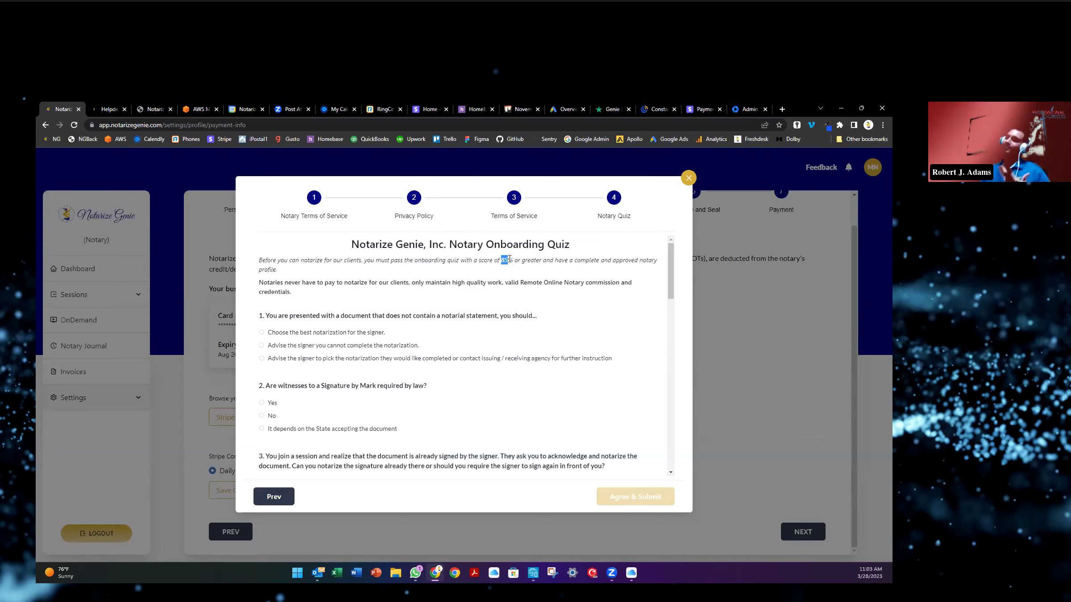
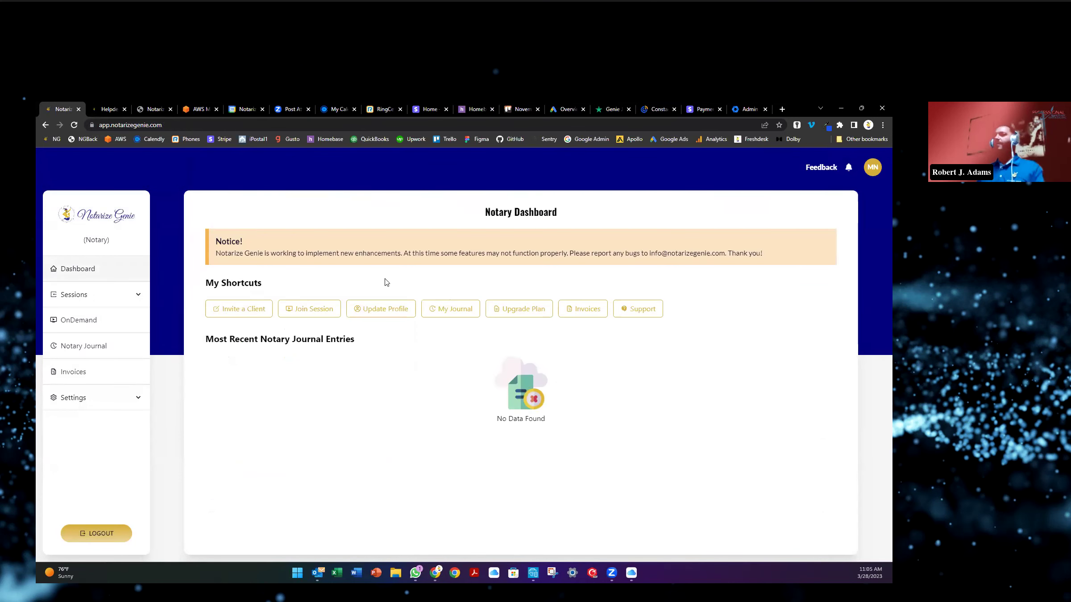
# - Try creating a session from Sessions and dismiss the 'profile is not active' warning
pyautogui.click(100, 298)
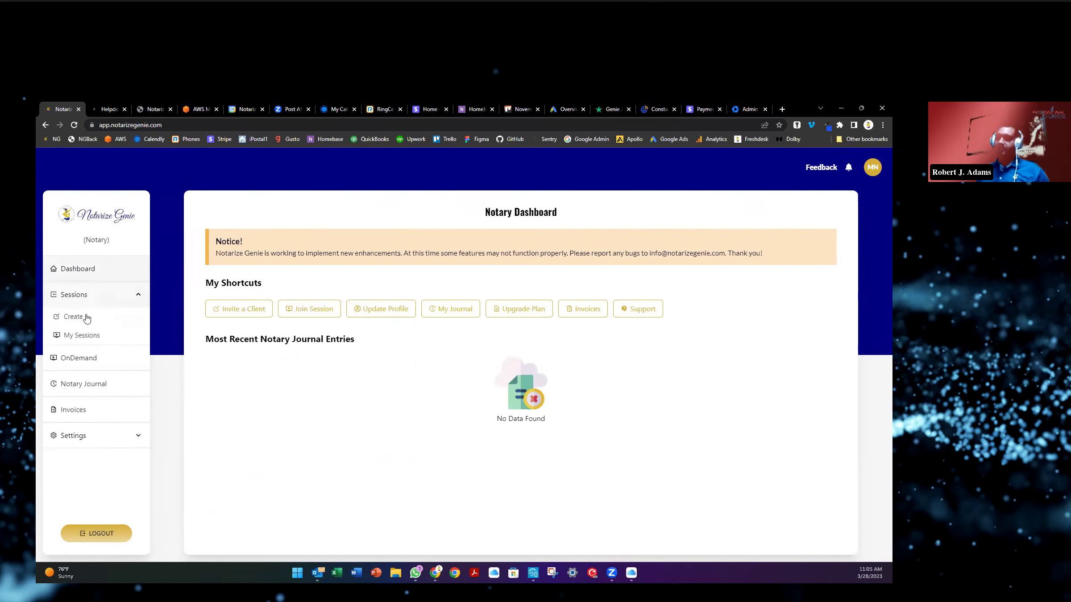
pyautogui.click(73, 316)
pyautogui.moveTo(421, 210); pyautogui.dragTo(516, 248)
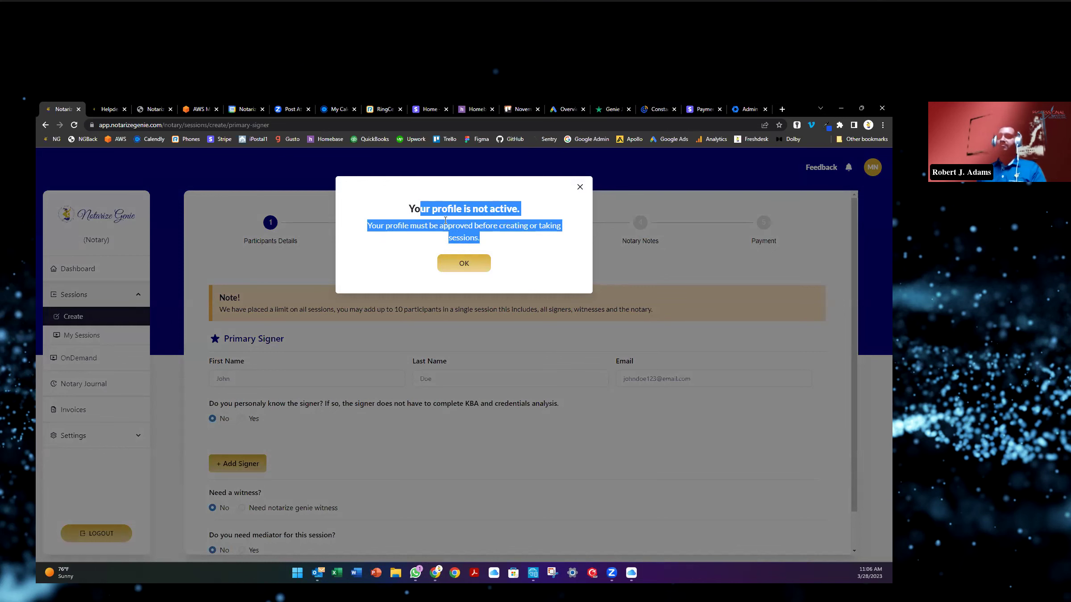
pyautogui.click(579, 187)
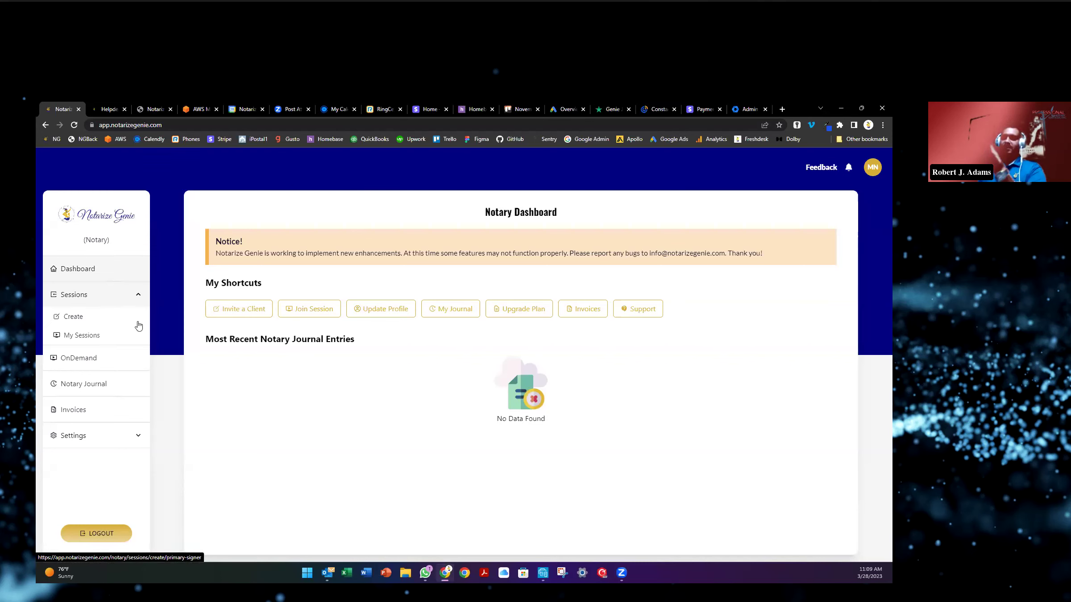
# - Open the On-Demand Sessions page and confirm the Notary Session queue shows No Session Found
pyautogui.click(114, 357)
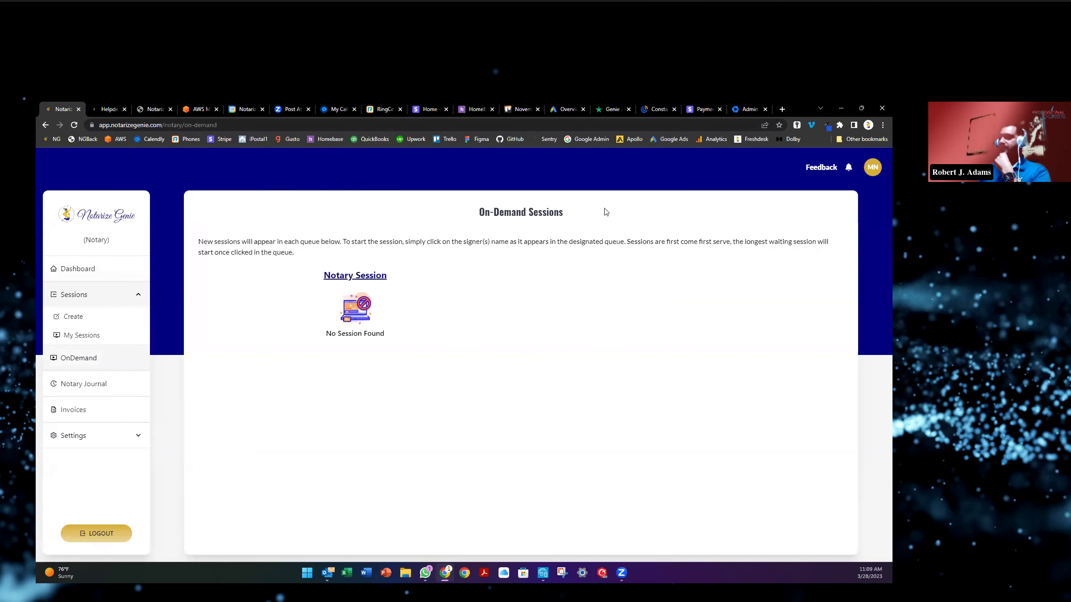
pyautogui.tripleClick(477, 213)
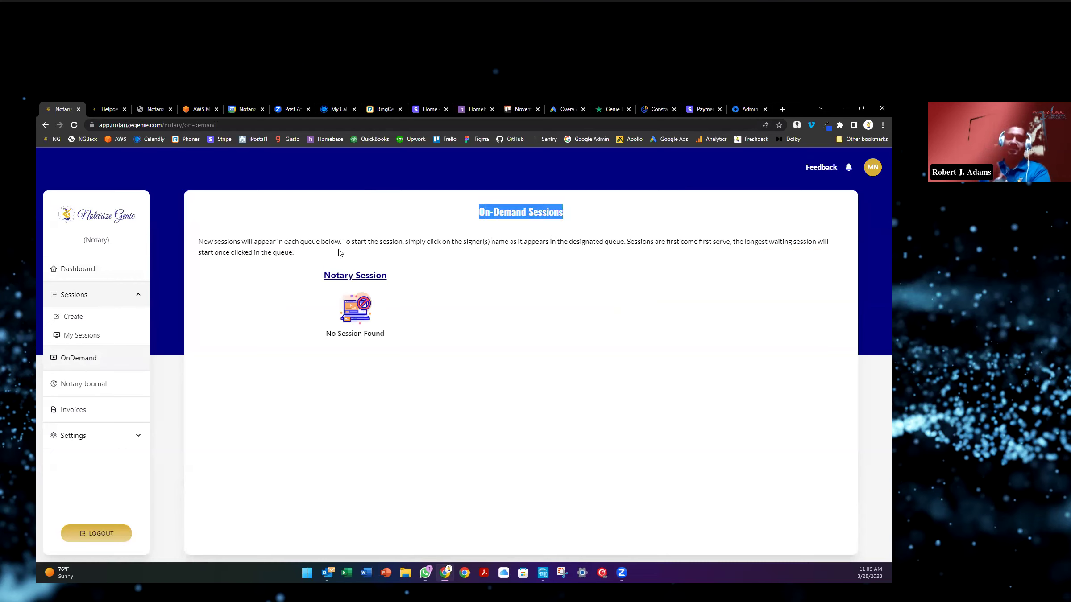
pyautogui.tripleClick(322, 276)
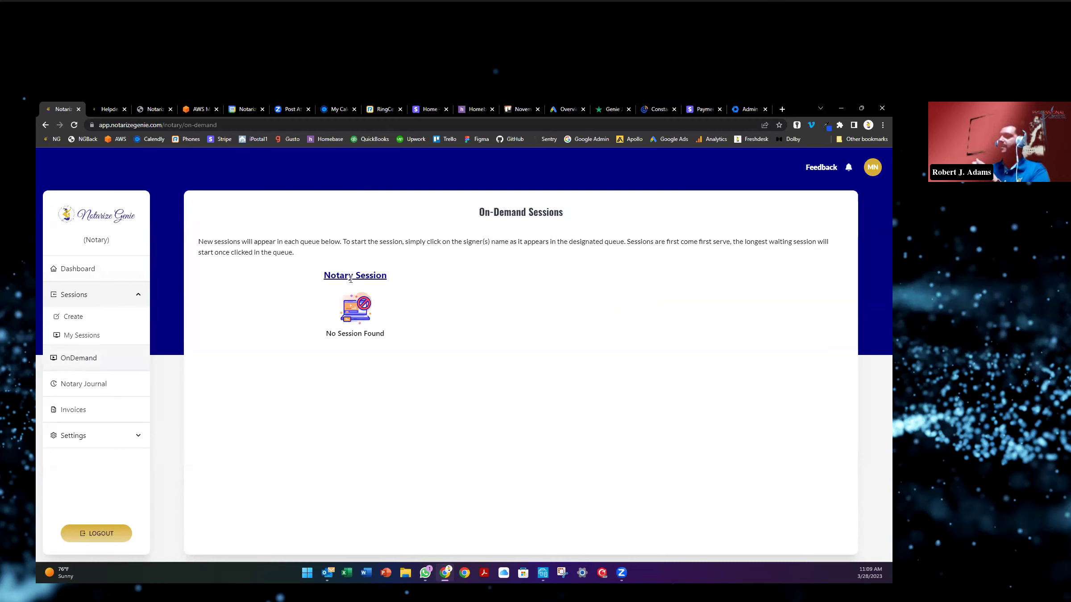
pyautogui.click(383, 344)
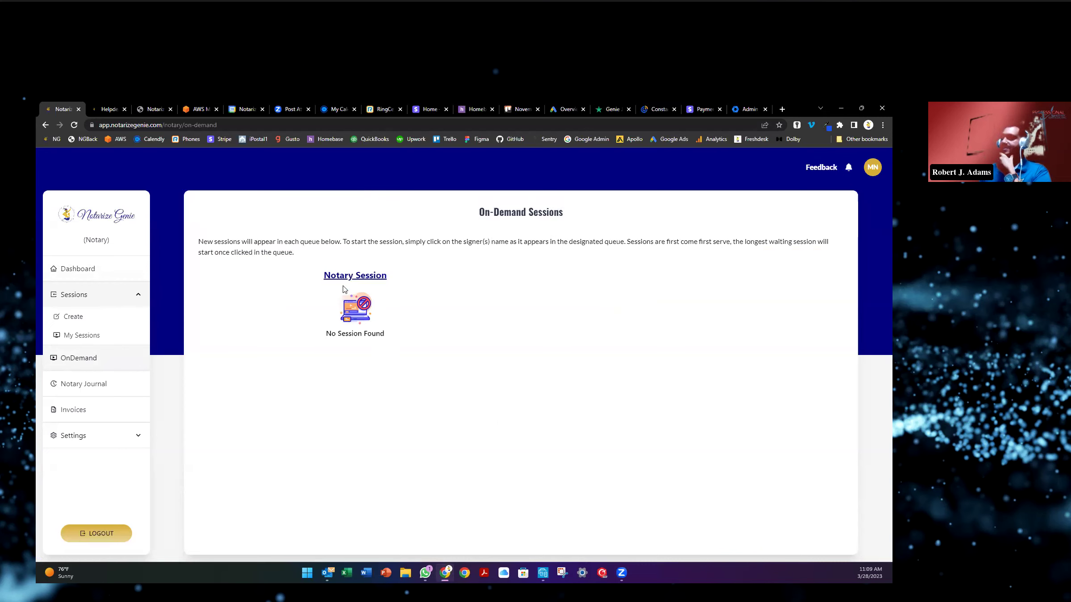
pyautogui.click(873, 169)
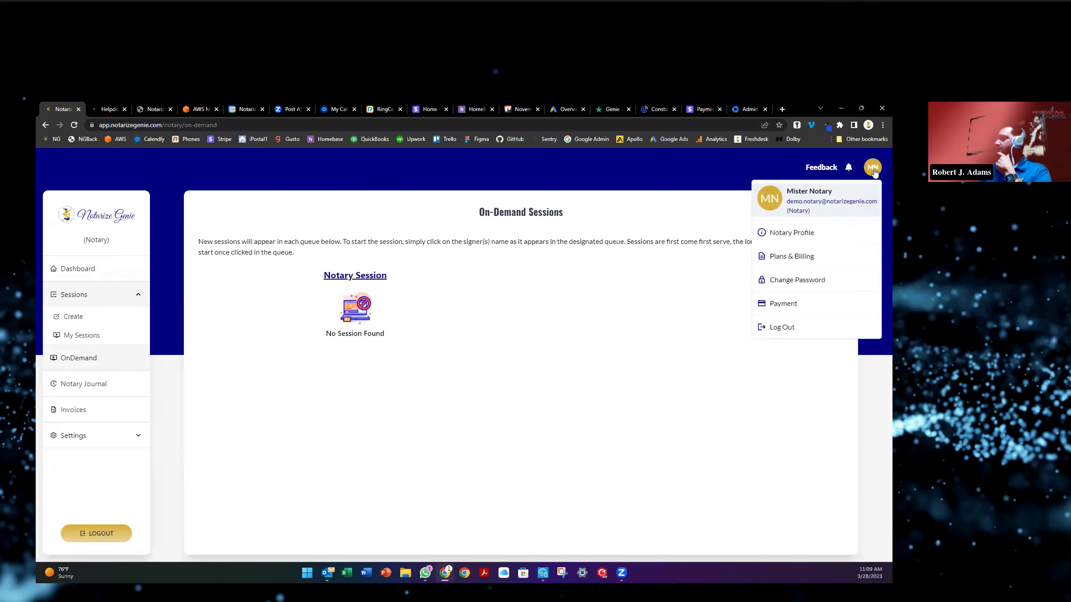
# - Review the active Free plan in Plans & Billing and start the Pro Plan checkout
pyautogui.click(801, 256)
pyautogui.moveTo(421, 218); pyautogui.dragTo(512, 216)
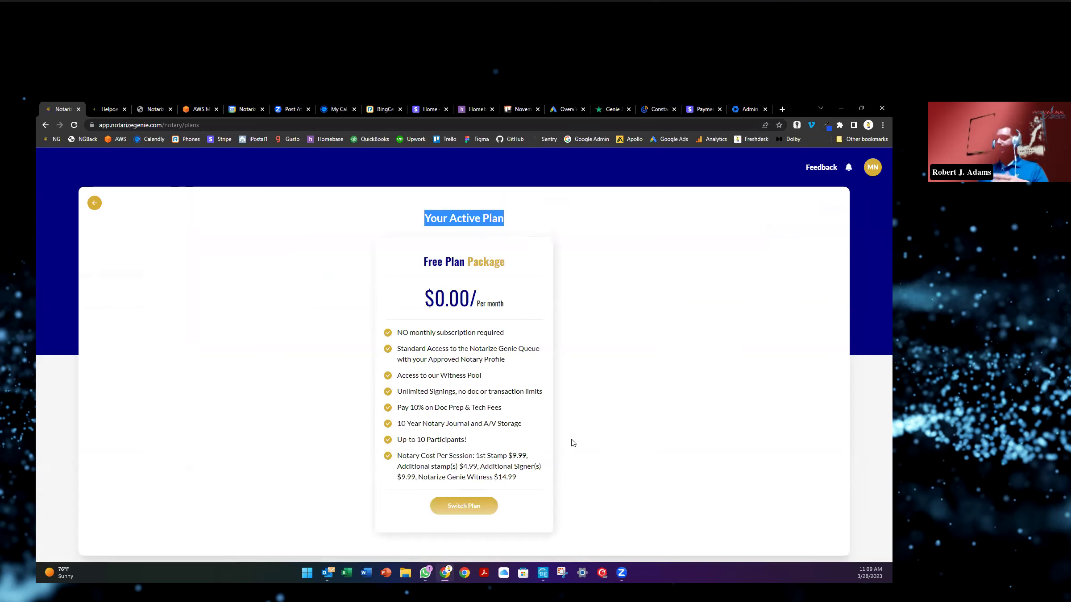
pyautogui.click(460, 504)
pyautogui.scroll(-1, 393, 379)
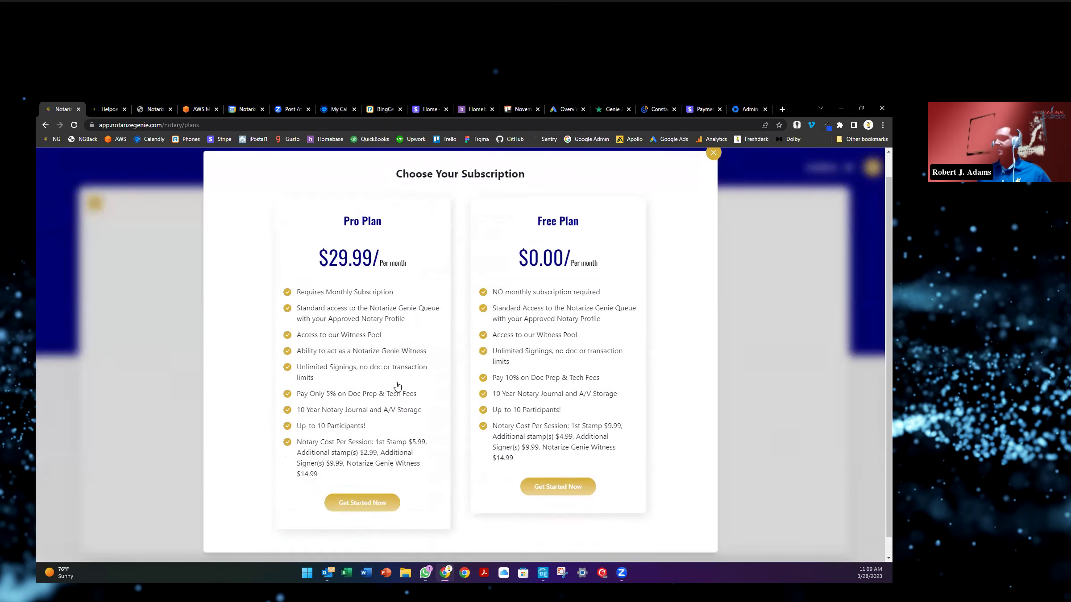
pyautogui.click(375, 484)
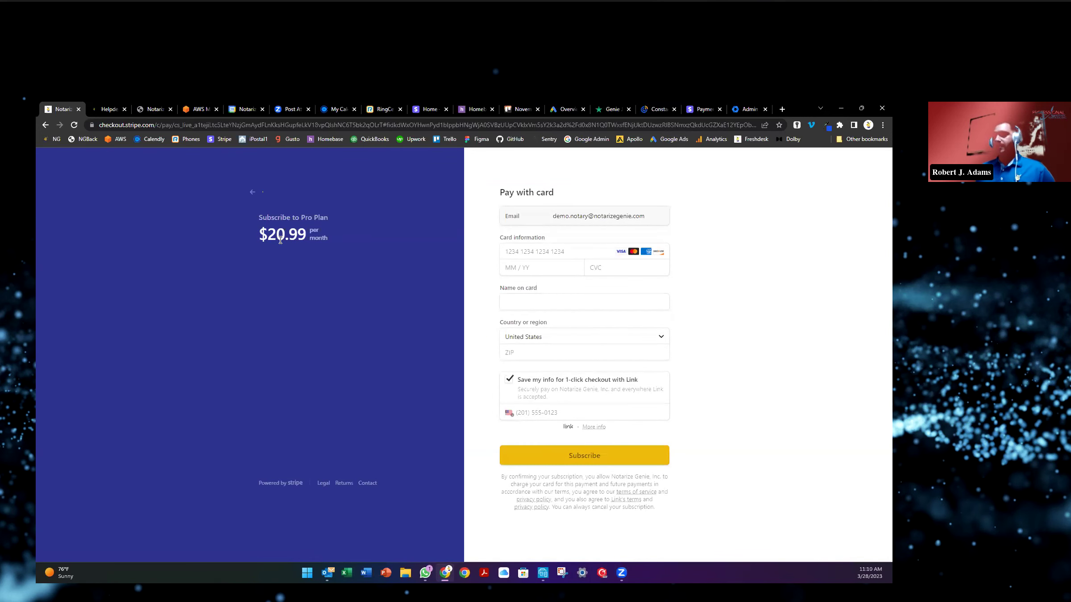
# - Note the $20.99 monthly price, then go Back from the Stripe checkout without paying
pyautogui.moveTo(275, 238); pyautogui.dragTo(304, 235)
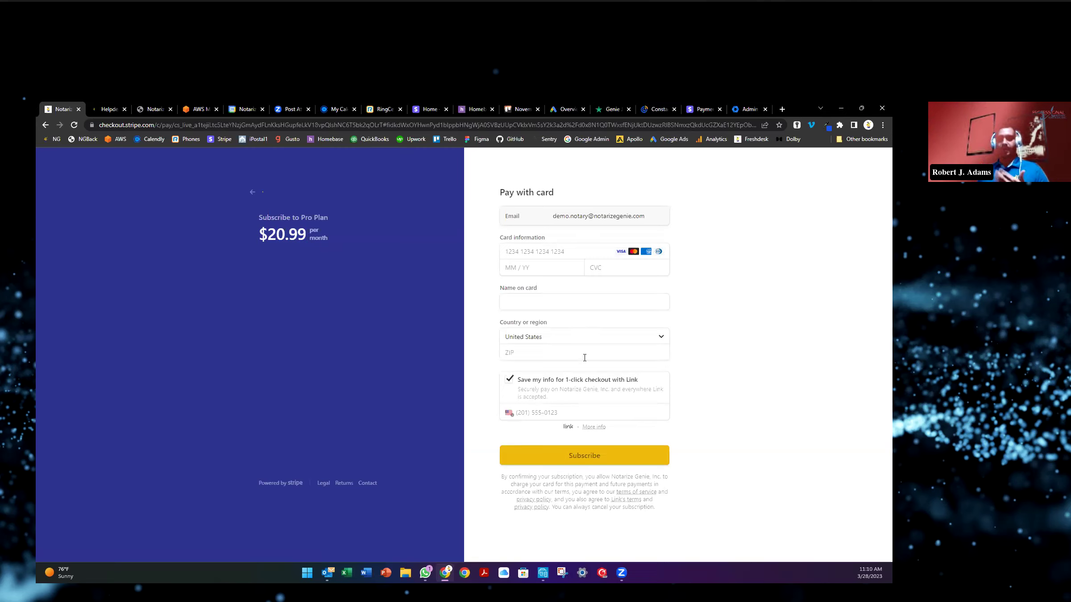
pyautogui.click(250, 197)
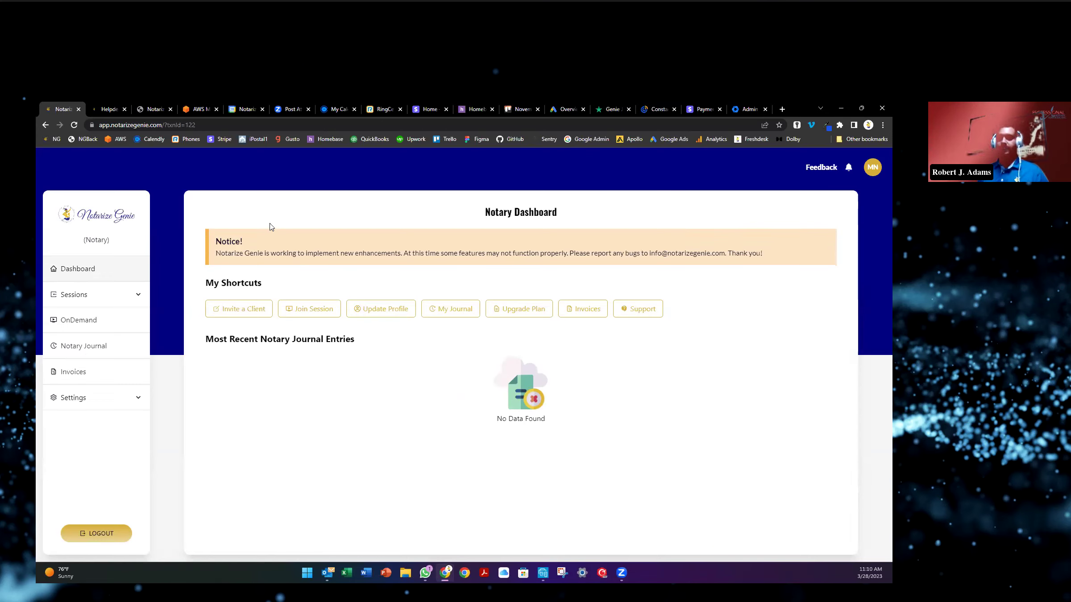
# - Log out and sign back in using the saved notary account credentials
pyautogui.click(874, 168)
pyautogui.click(805, 334)
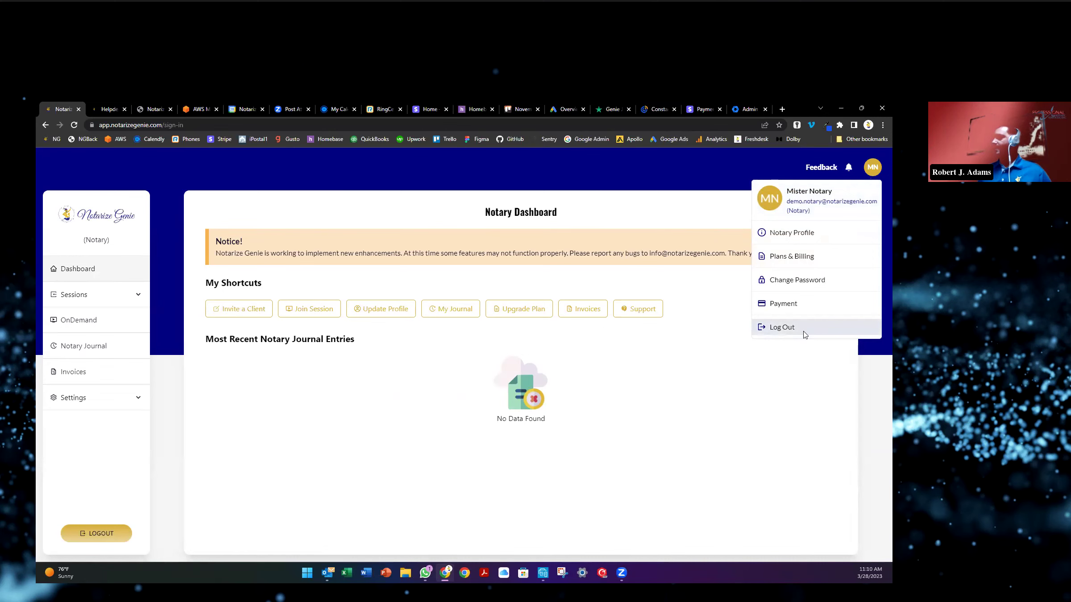
pyautogui.click(466, 303)
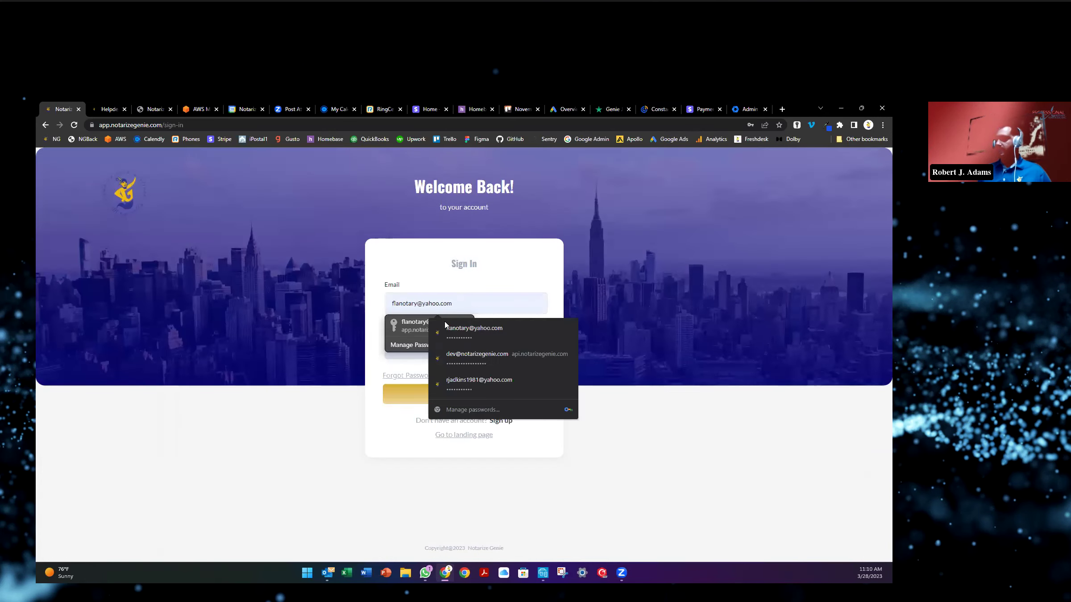
pyautogui.click(414, 401)
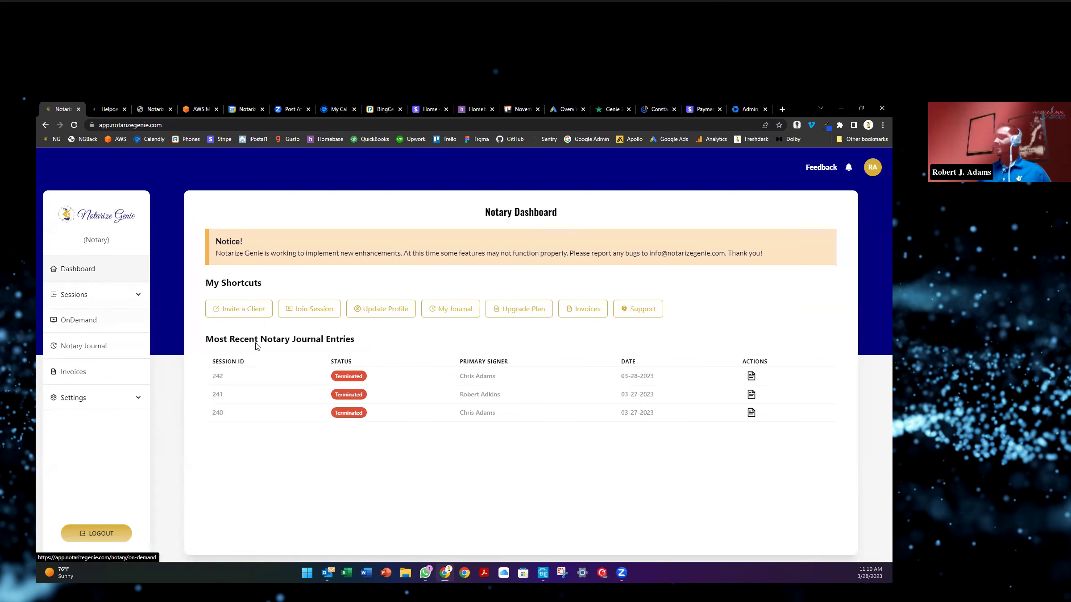
# - Open On-Demand and check both Notary and Witness Session queues show No Session Found
pyautogui.click(97, 323)
pyautogui.moveTo(359, 283); pyautogui.dragTo(426, 282)
pyautogui.click(472, 300)
pyautogui.moveTo(667, 277); pyautogui.dragTo(744, 277)
pyautogui.click(743, 277)
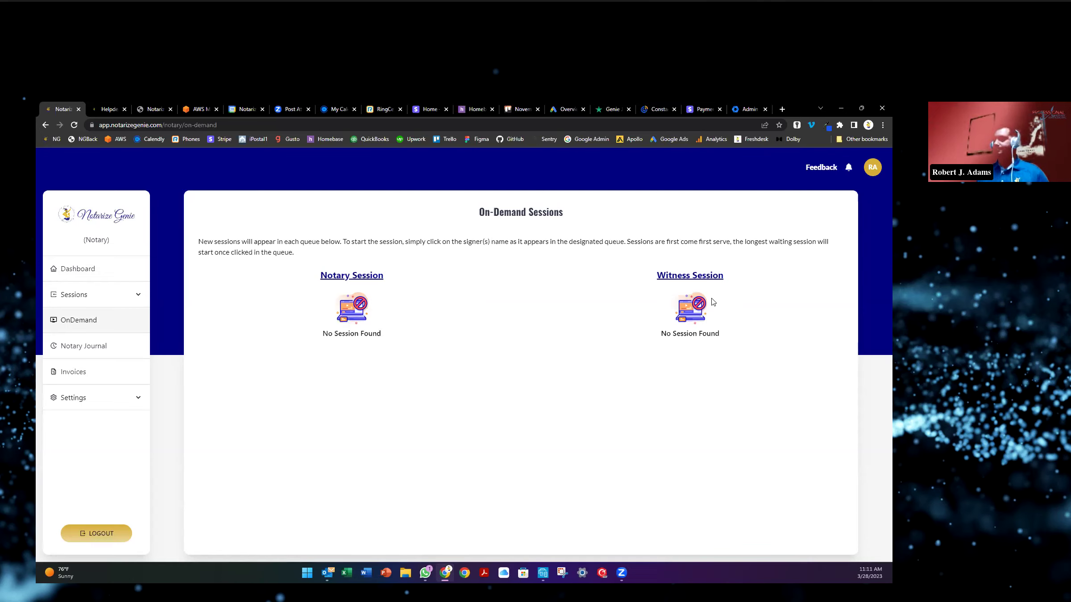
# - Invite a client to a new session and enter the primary signer's first name, last name and e-mail
pyautogui.click(93, 273)
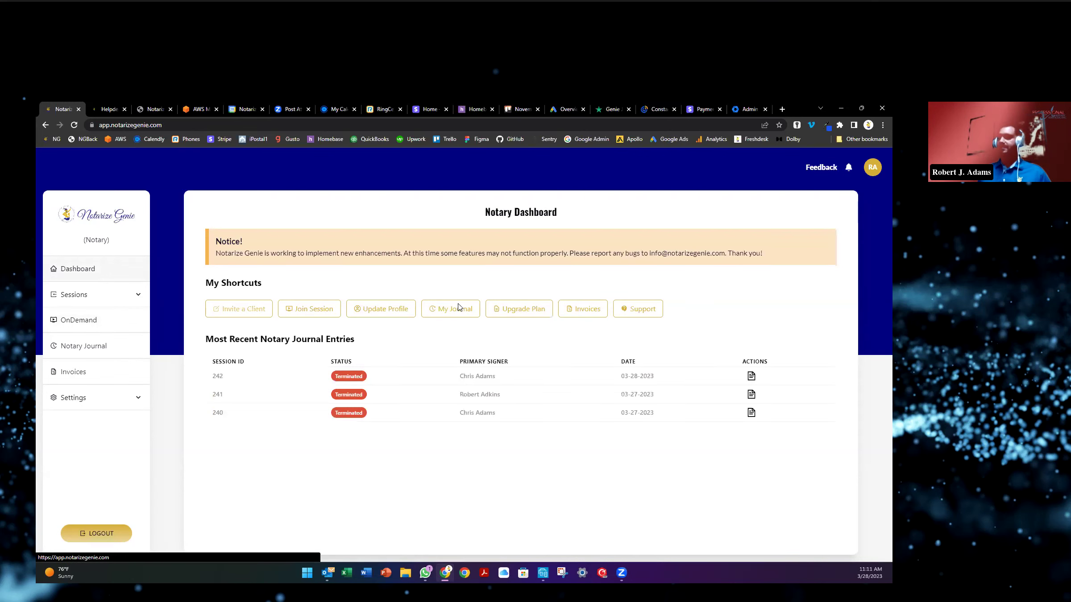
pyautogui.click(230, 315)
pyautogui.scroll(-1, 261, 337)
pyautogui.click(260, 338)
pyautogui.press('Tab')
pyautogui.press('Tab')
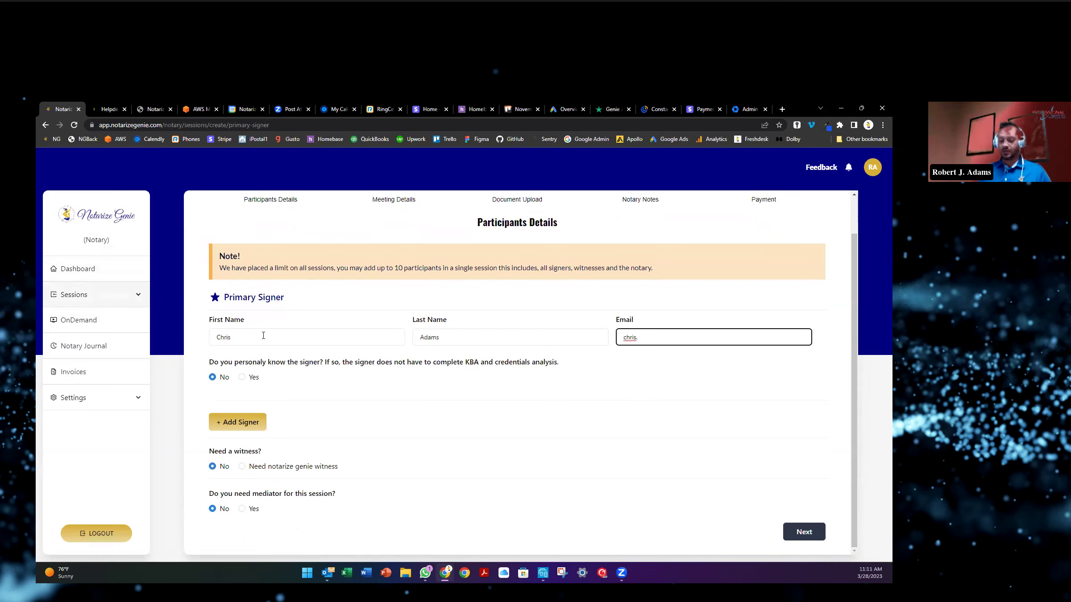
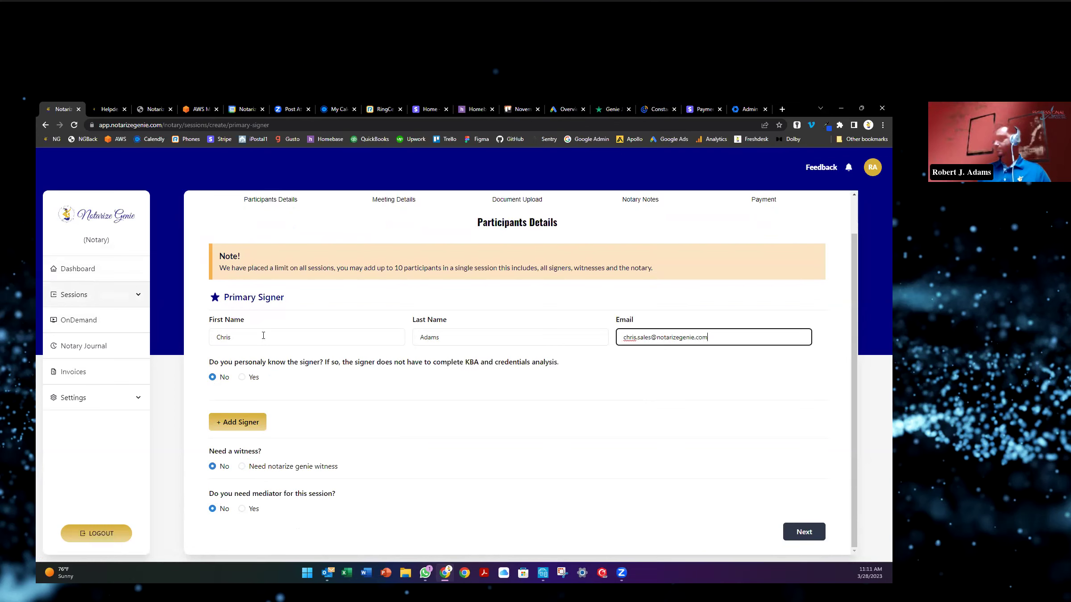
# - Mark the primary signer as personally known, and add then remove two additional signers
pyautogui.click(241, 377)
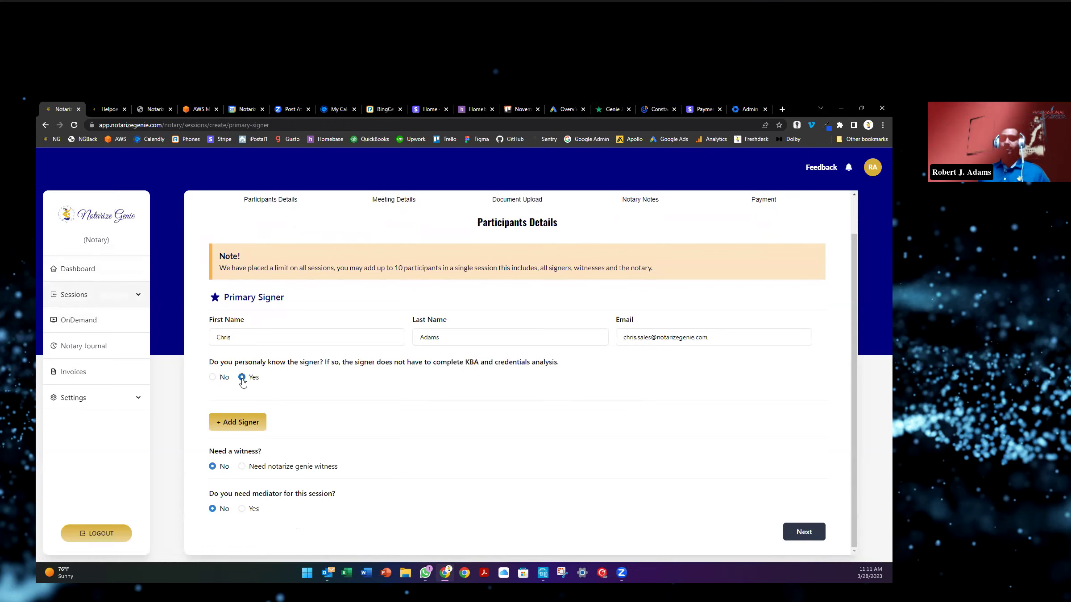
pyautogui.click(213, 377)
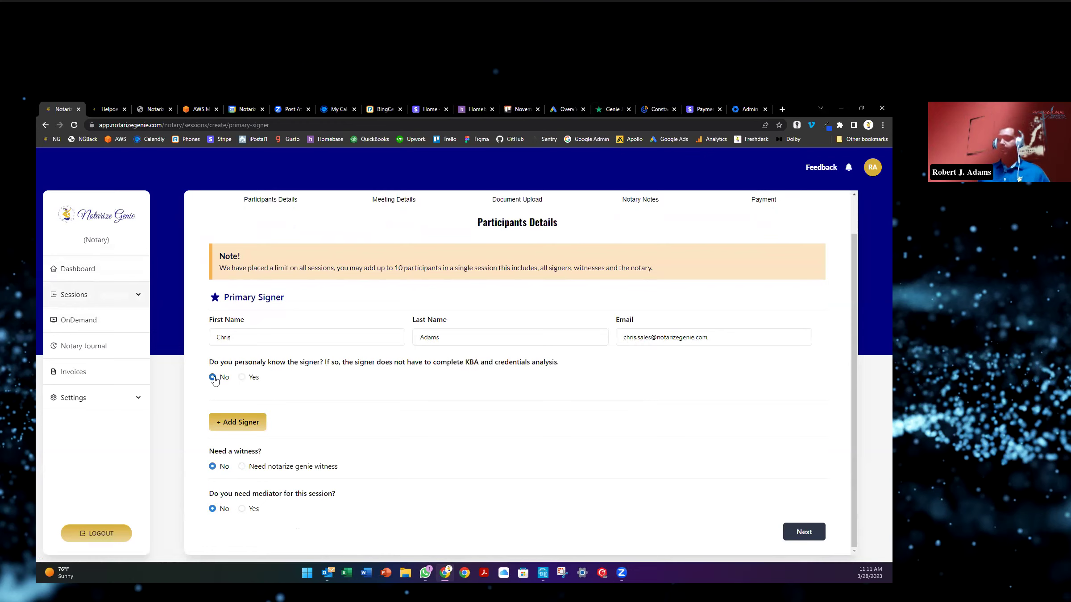
pyautogui.click(241, 377)
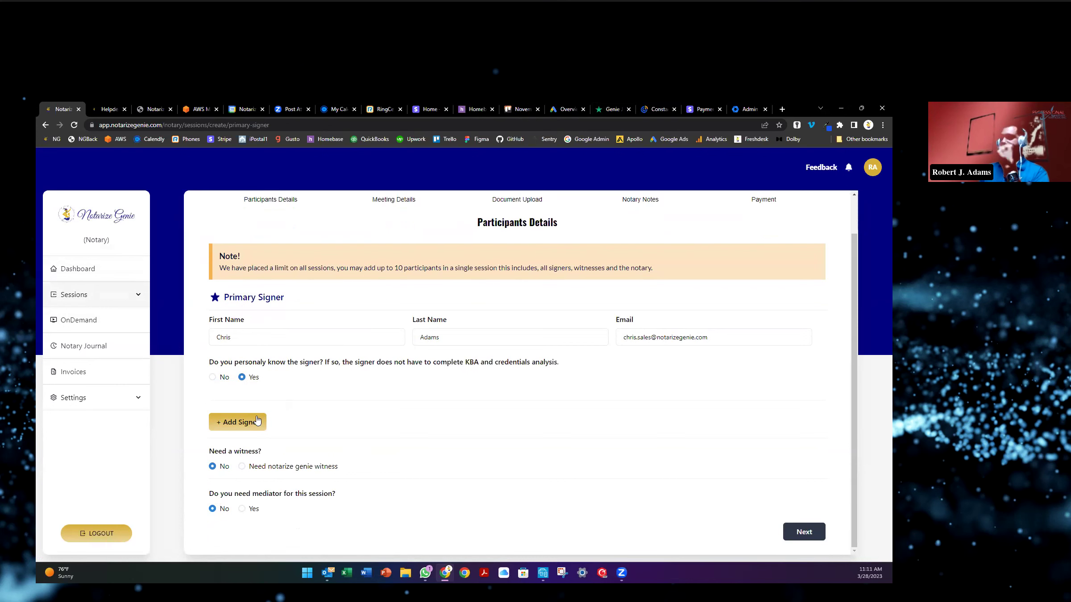
pyautogui.click(240, 421)
pyautogui.scroll(-2, 446, 399)
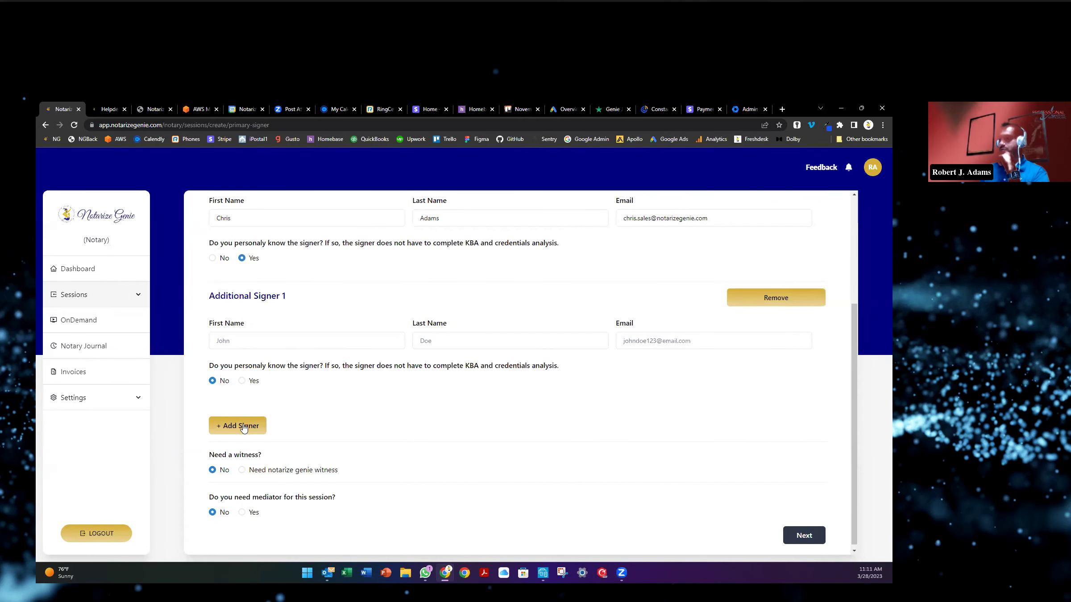
pyautogui.click(243, 426)
pyautogui.click(764, 304)
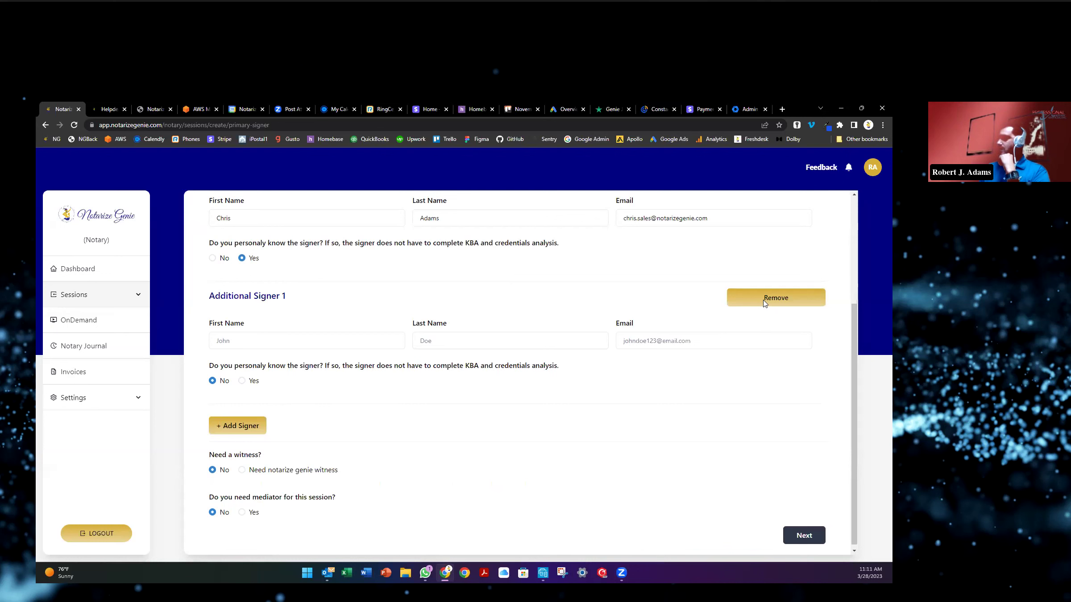
pyautogui.click(764, 304)
# - Try a Notarize Genie witness, then switch to no witness and select Yes for a mediator
pyautogui.click(241, 466)
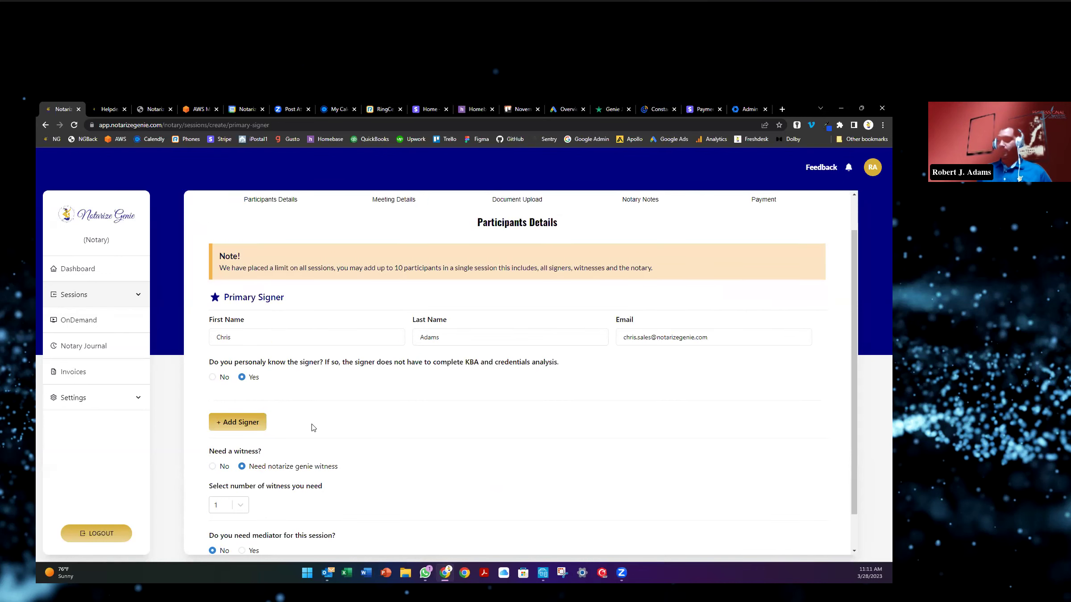
pyautogui.scroll(-1, 314, 428)
pyautogui.click(237, 466)
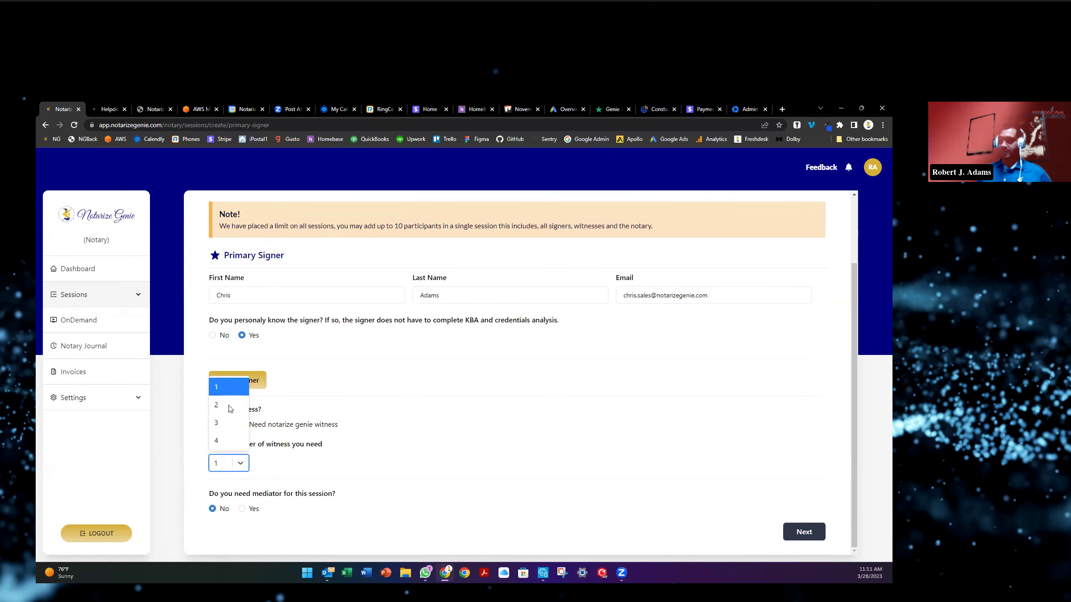
pyautogui.click(334, 379)
pyautogui.click(223, 426)
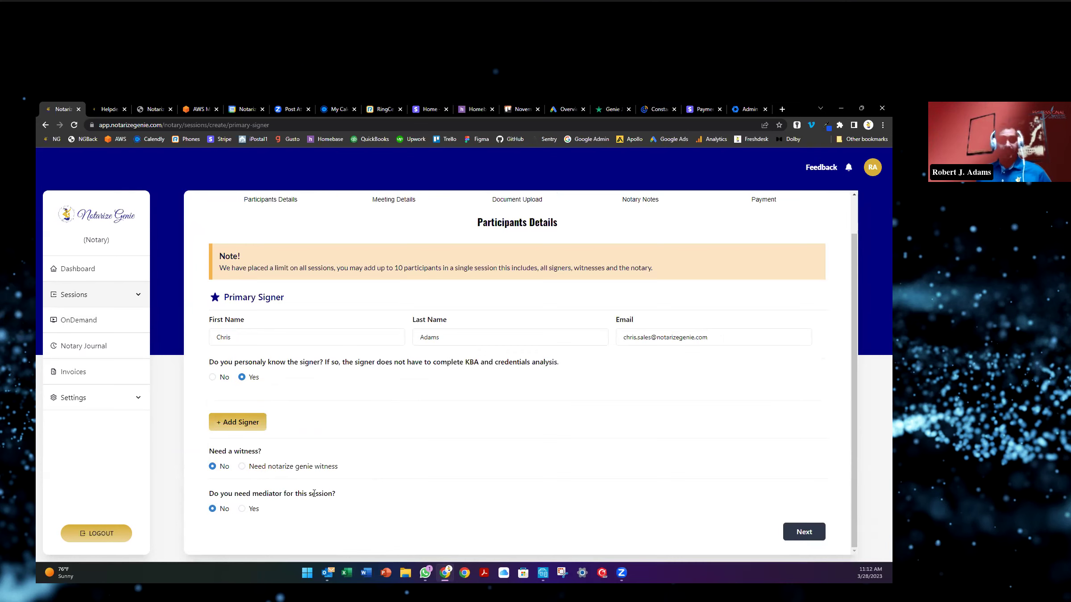
pyautogui.click(252, 507)
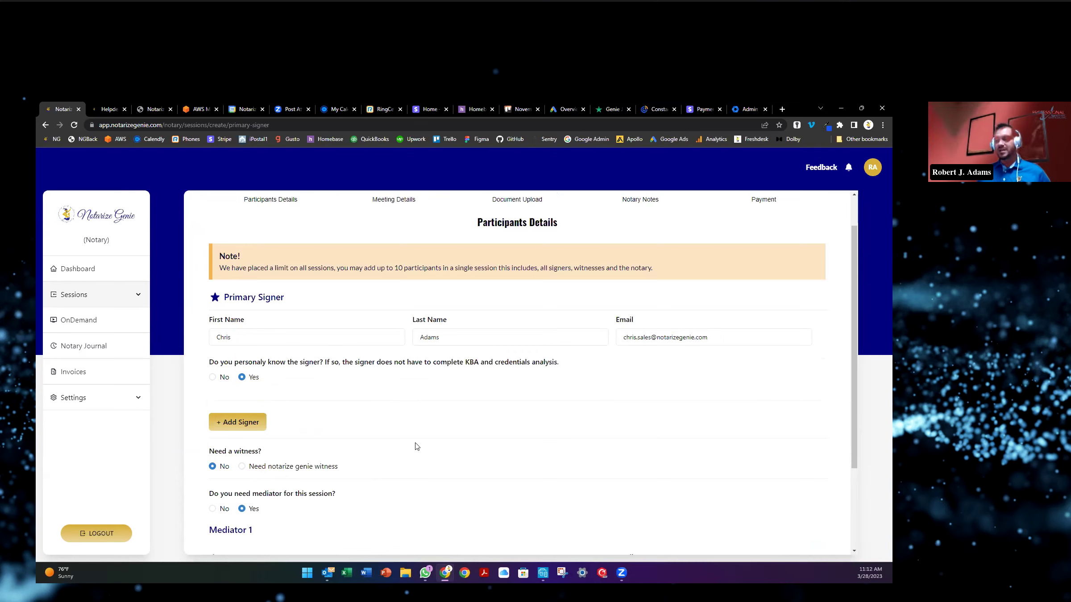
# - Review the Mediator 1 fields, then set the mediator question back to No
pyautogui.scroll(-2, 427, 449)
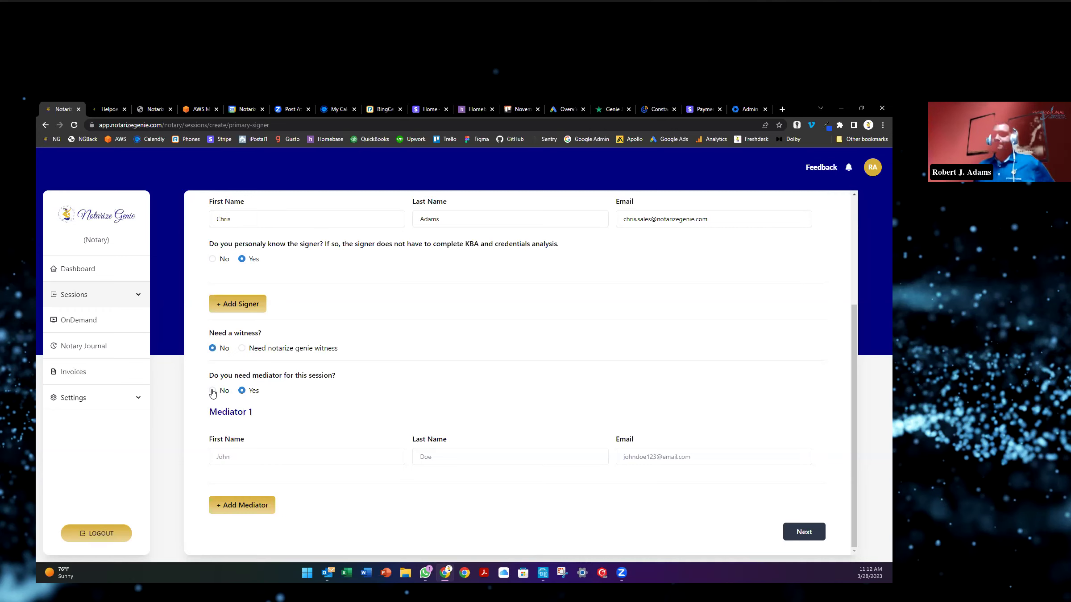
pyautogui.click(212, 391)
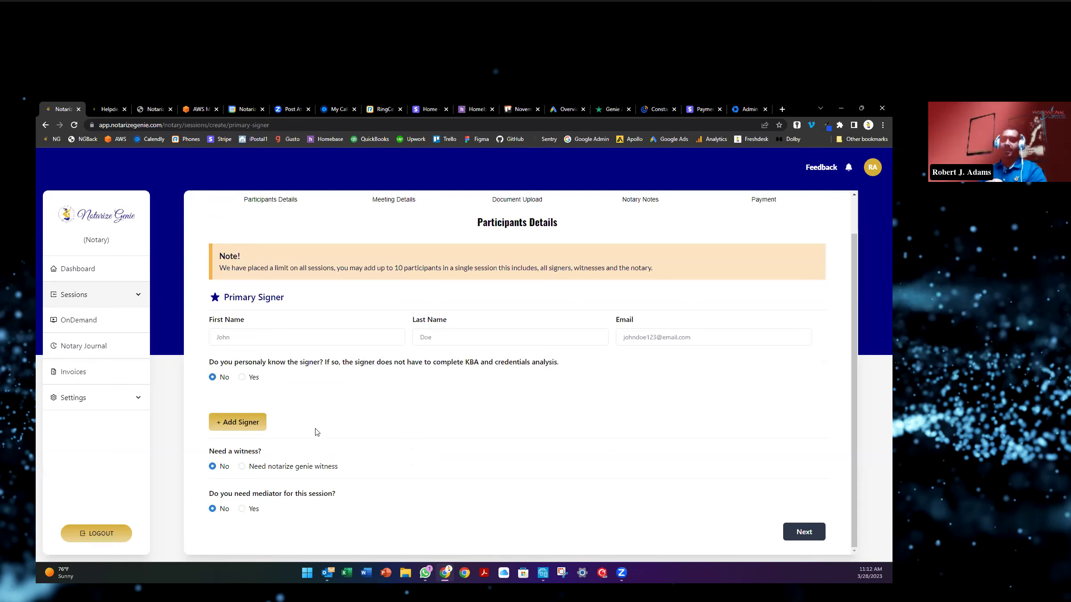
# - Re-enter the primary signer's first and last name and begin typing their e-mail address
pyautogui.click(267, 332)
pyautogui.press('Tab')
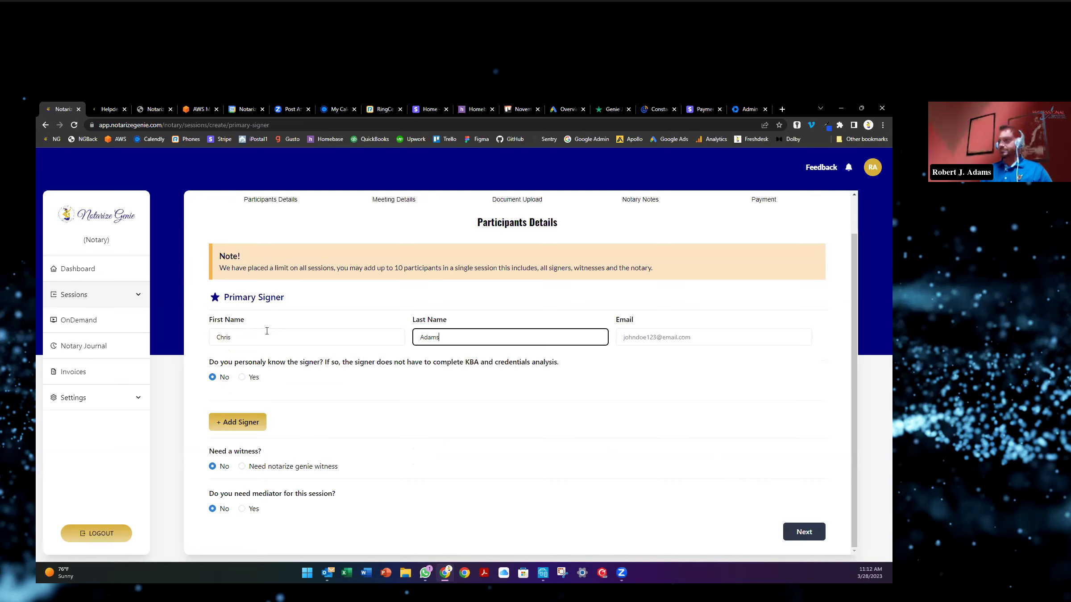
pyautogui.press('Tab')
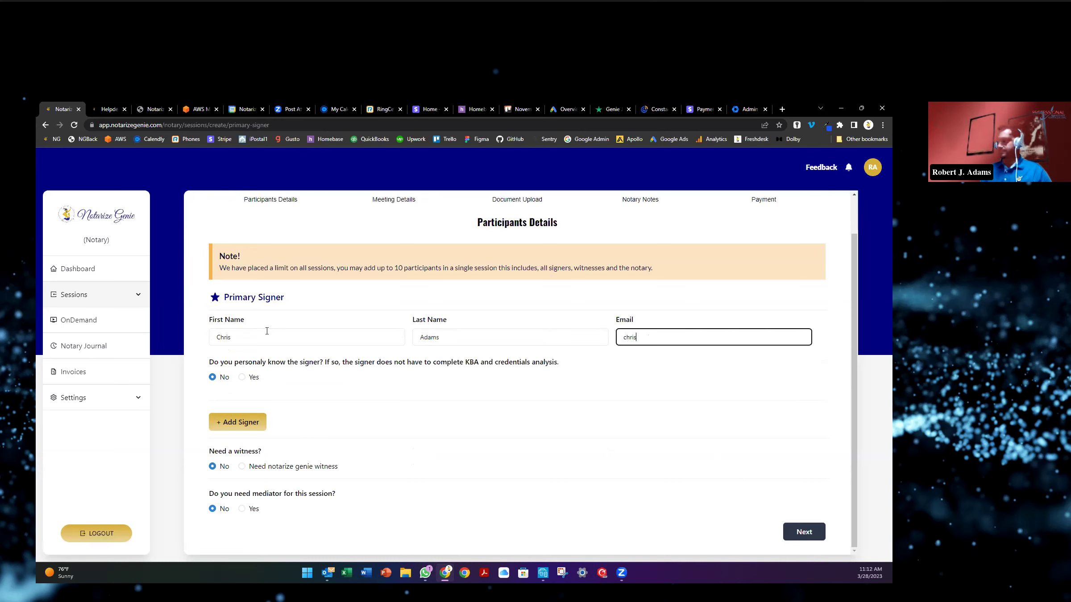
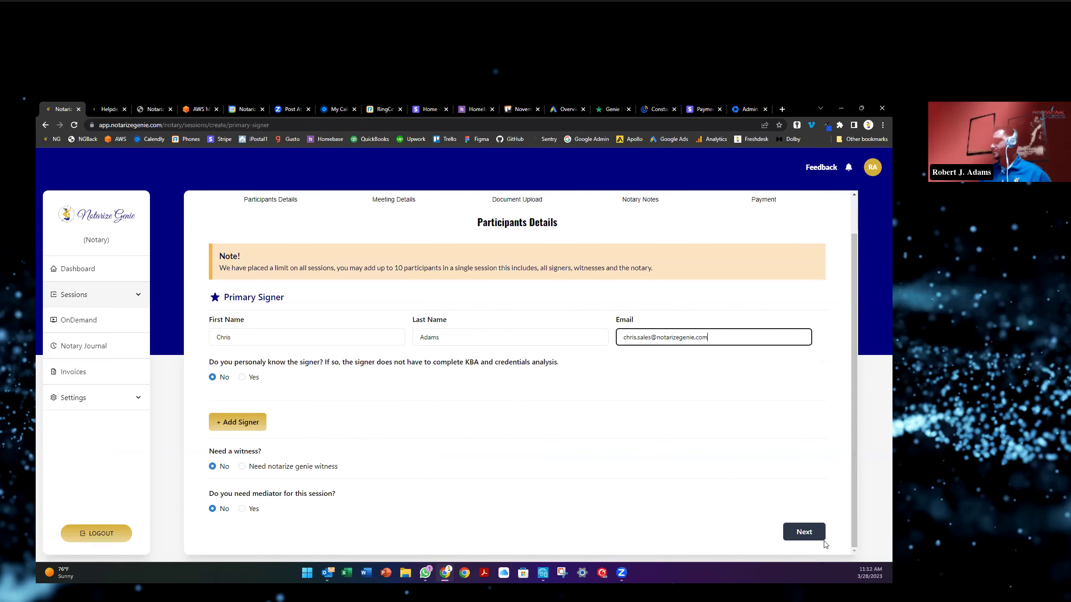
# - On Meeting Details, try the schedule date picker, then choose No and continue to Document Upload
pyautogui.click(809, 532)
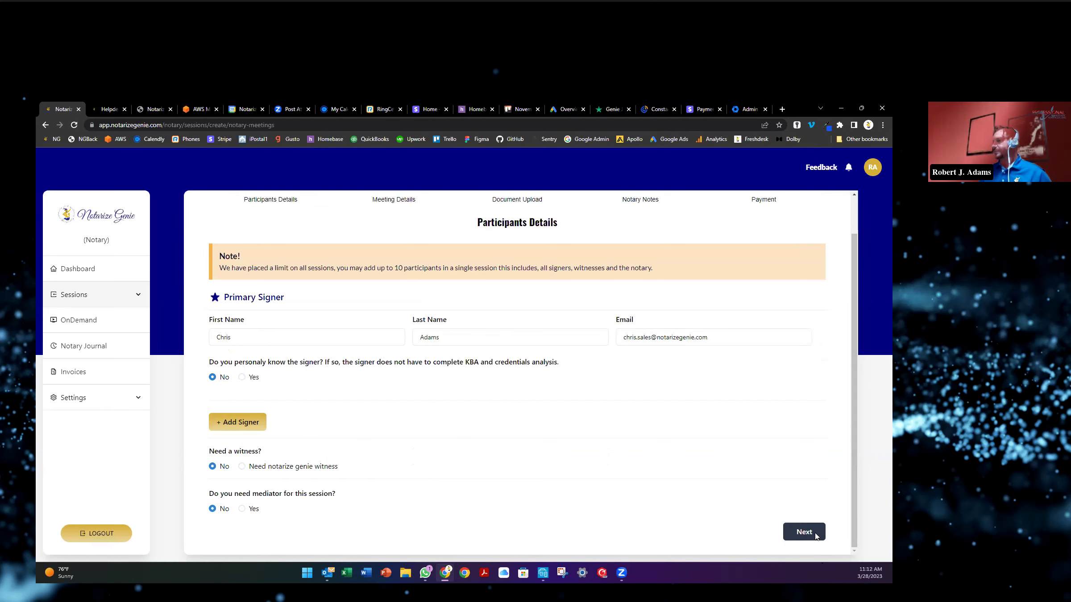
pyautogui.click(308, 313)
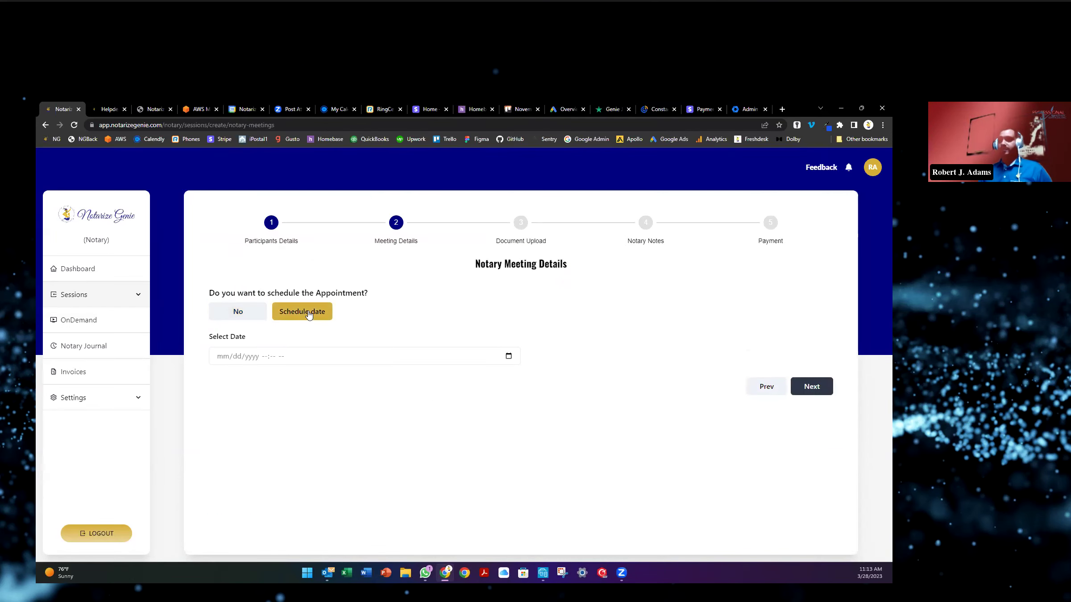
pyautogui.click(509, 357)
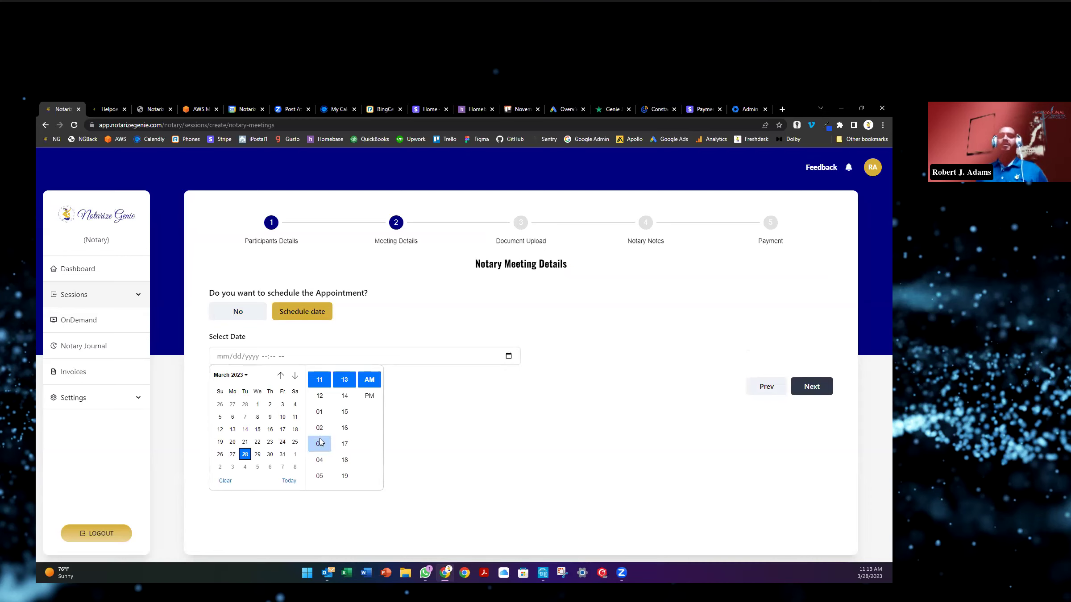
pyautogui.click(402, 321)
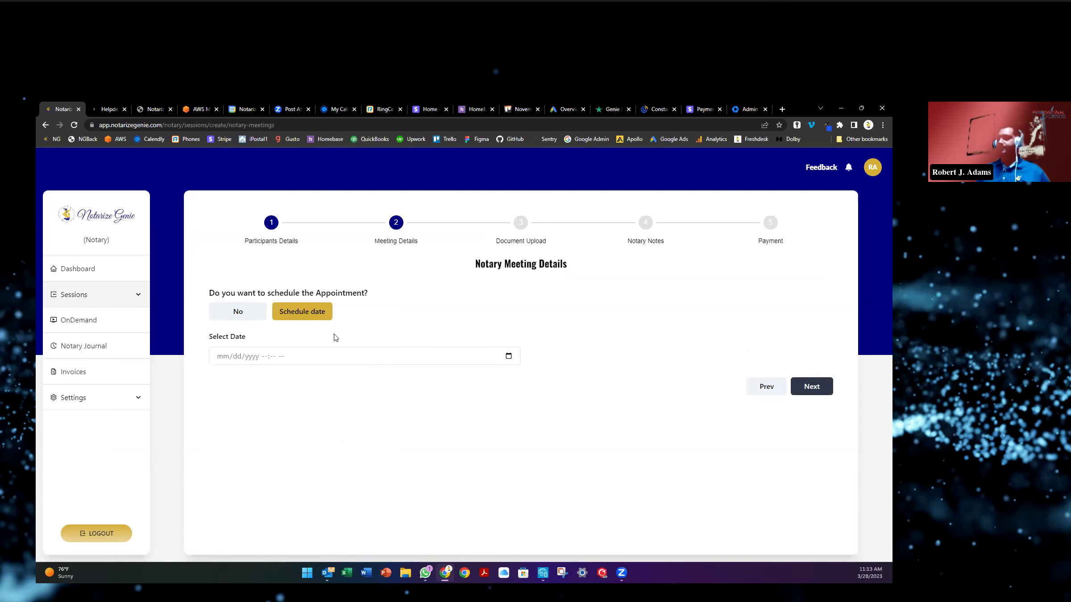
pyautogui.click(251, 312)
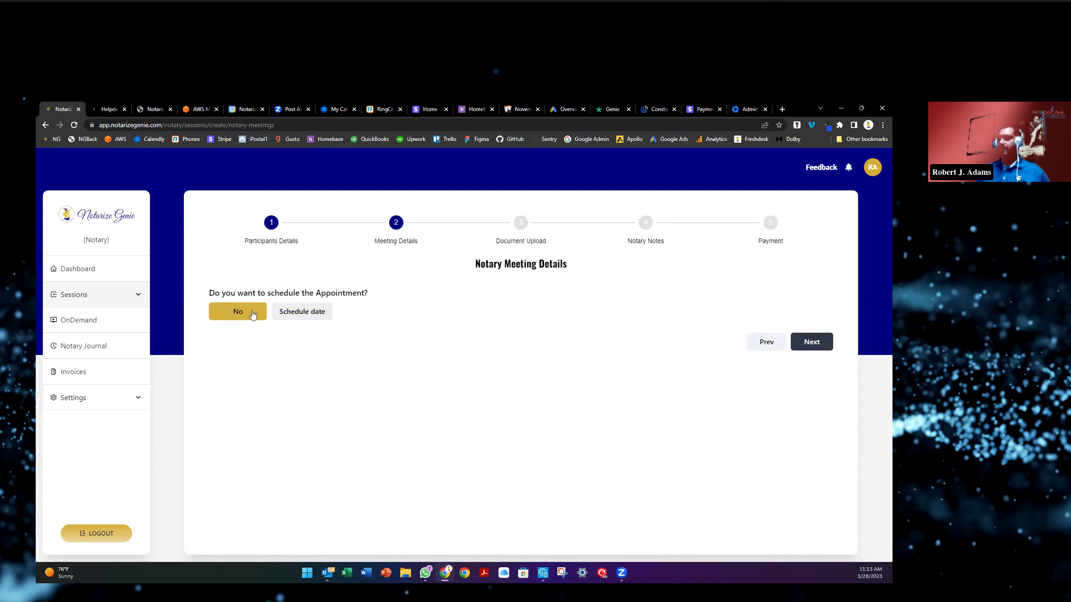
pyautogui.click(811, 342)
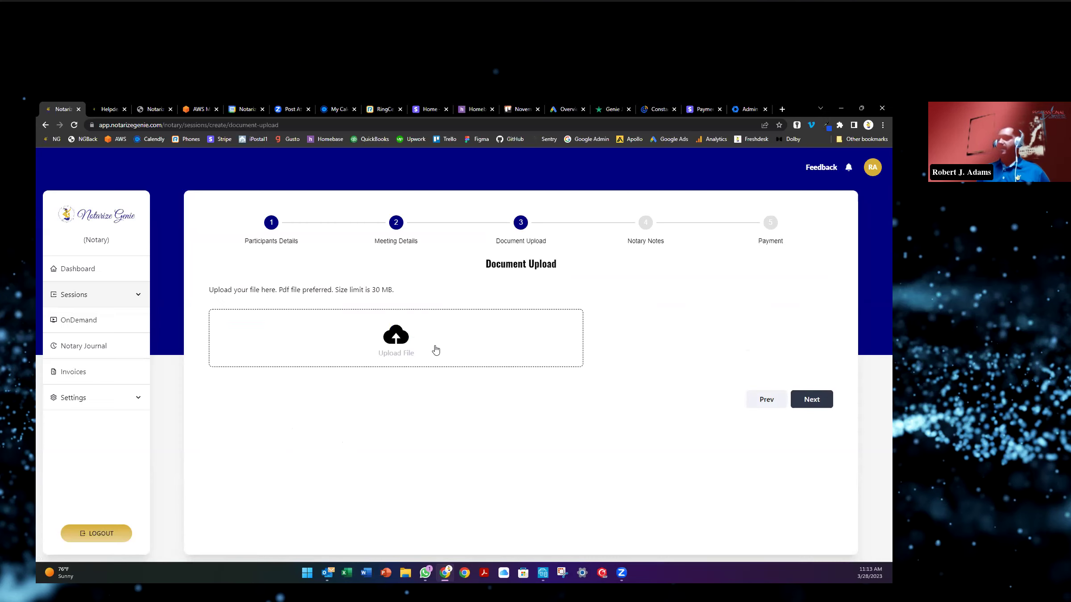
# - Upload Florida-Durable-Financial-Power-of-Attorney-Form.pdf from the Desktop
pyautogui.click(411, 347)
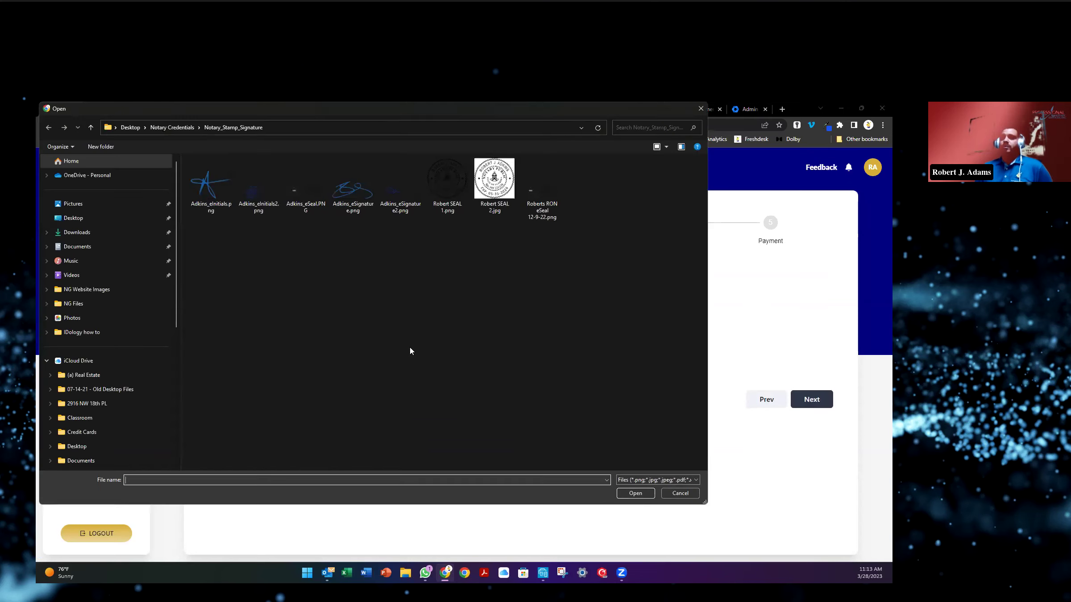
pyautogui.click(92, 217)
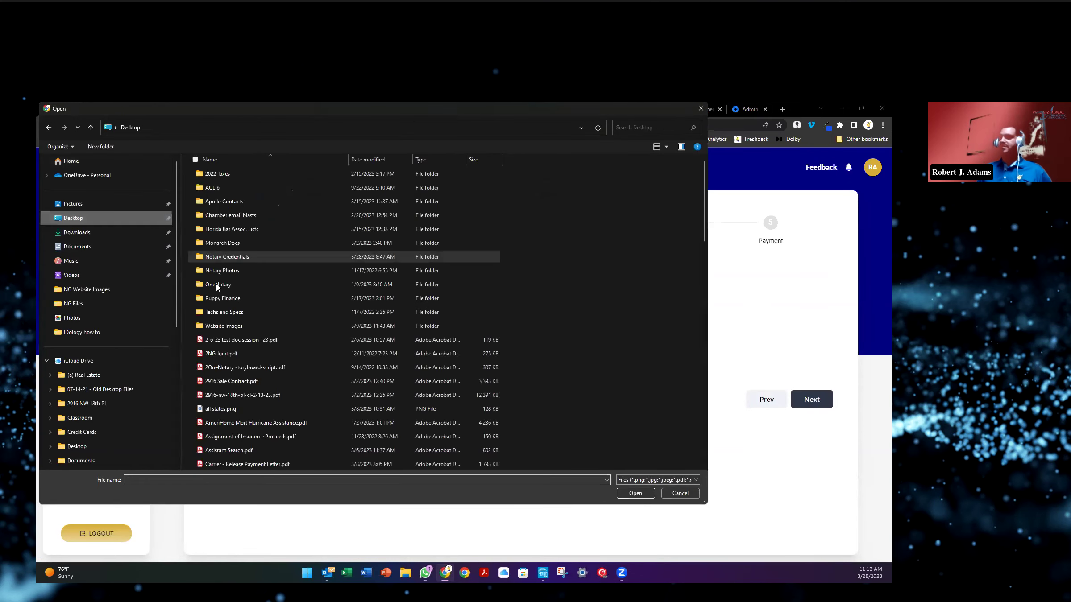
pyautogui.click(275, 158)
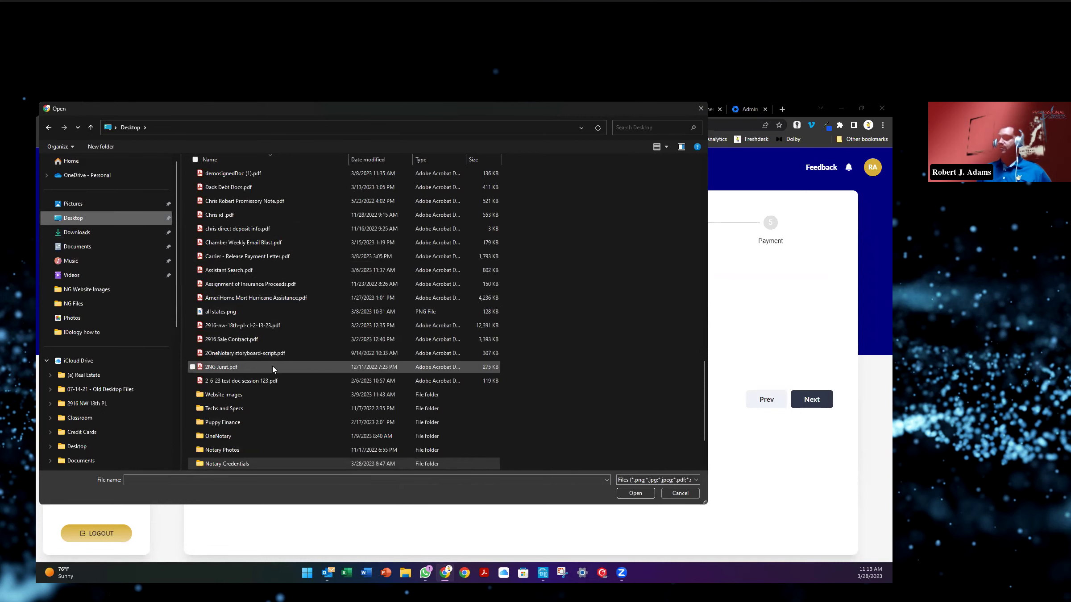
pyautogui.scroll(-2, 272, 340)
pyautogui.scroll(10, 276, 340)
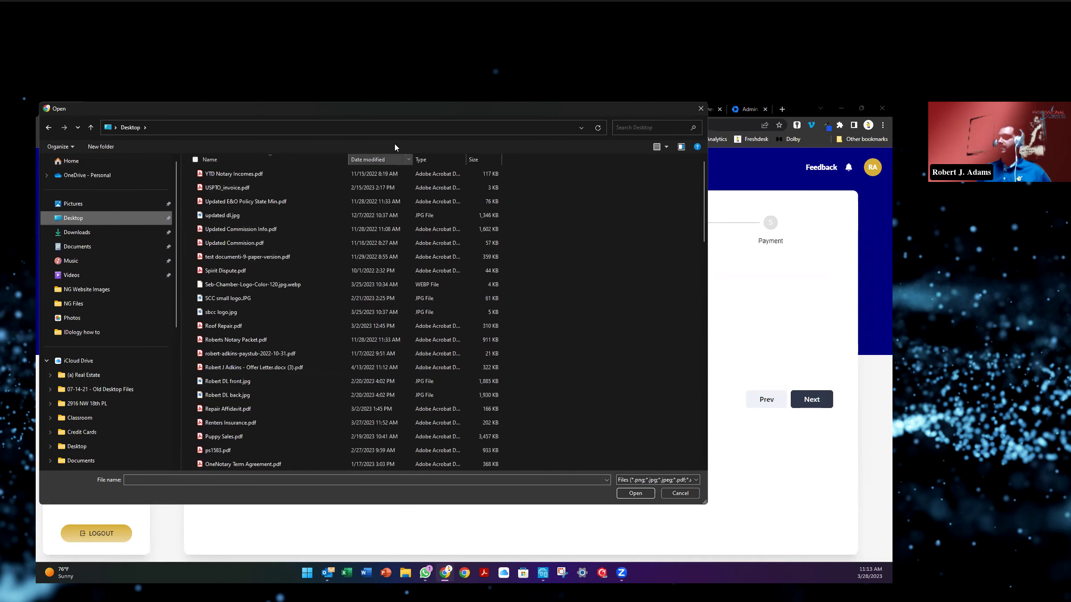
pyautogui.click(305, 157)
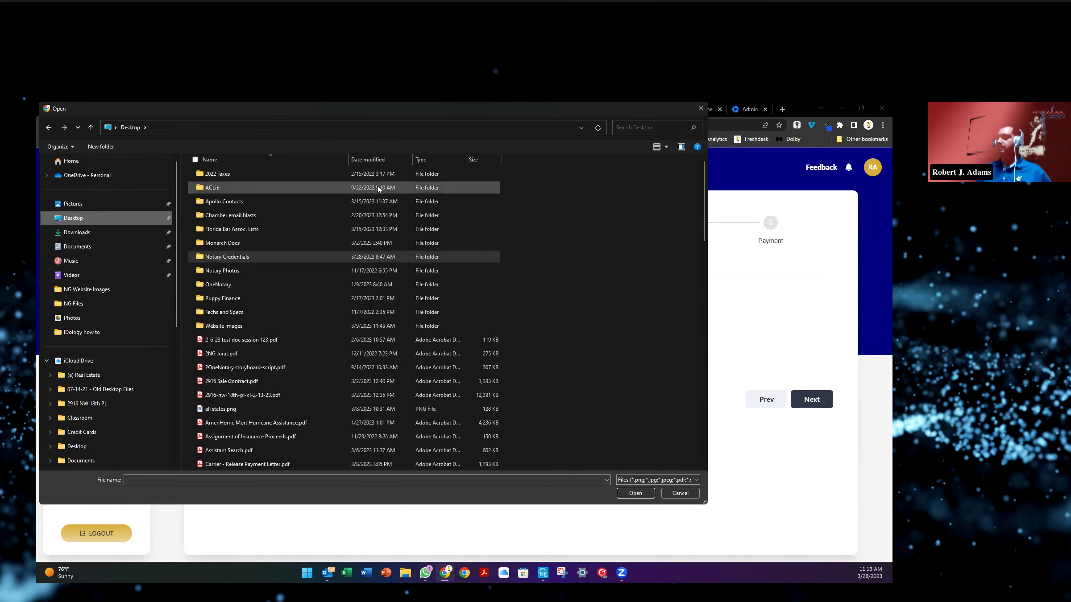
pyautogui.scroll(-5, 259, 392)
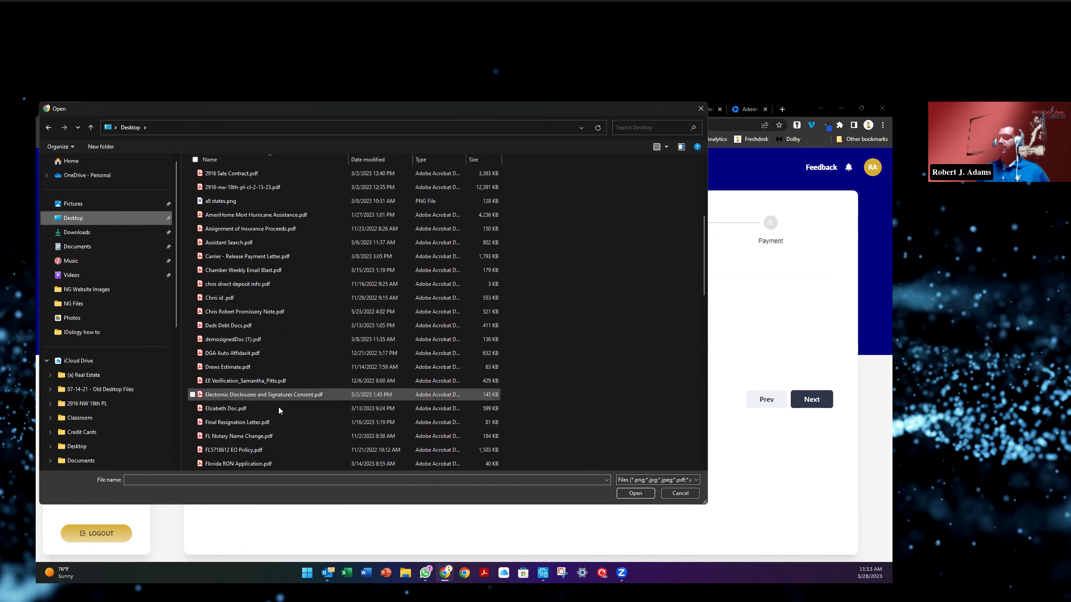
pyautogui.scroll(-3, 263, 396)
pyautogui.doubleClick(268, 367)
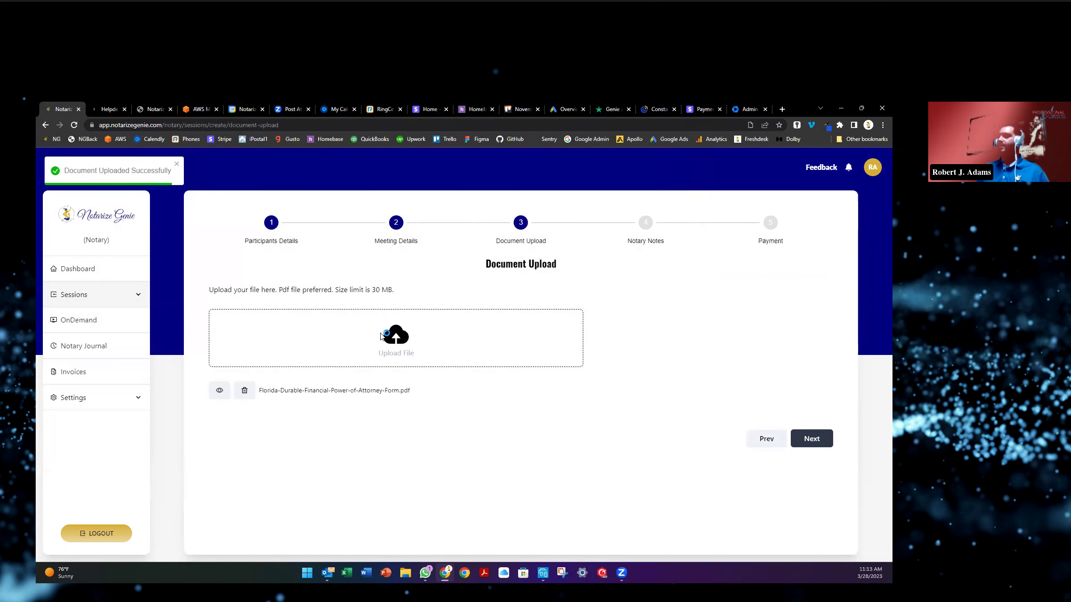
# - Upload Hurricane Relocation Receipts.pdf as the second session document
pyautogui.click(383, 335)
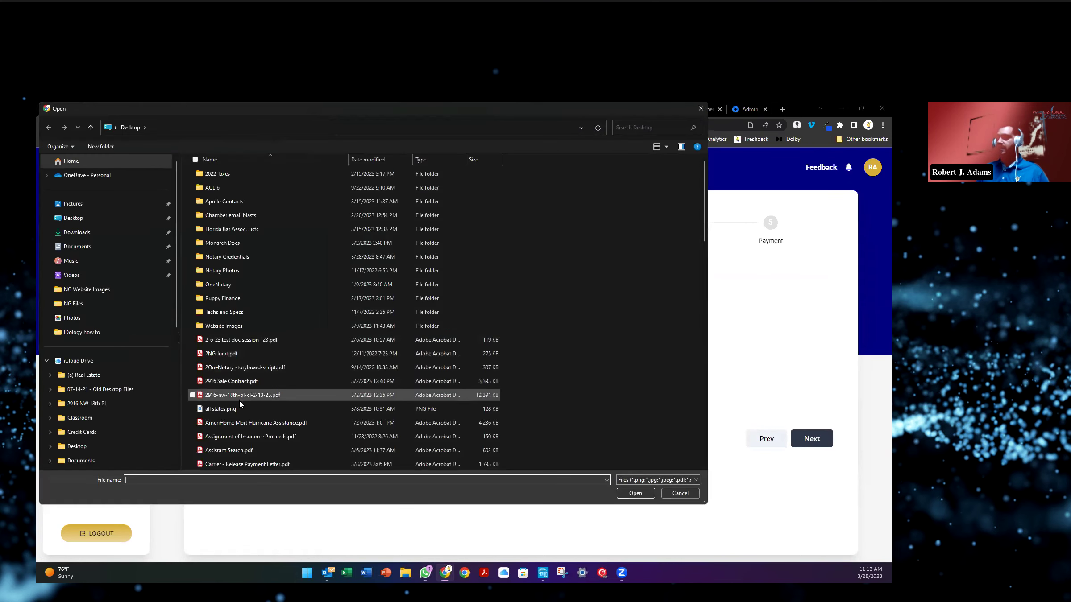
pyautogui.write('d')
pyautogui.scroll(-3, 245, 402)
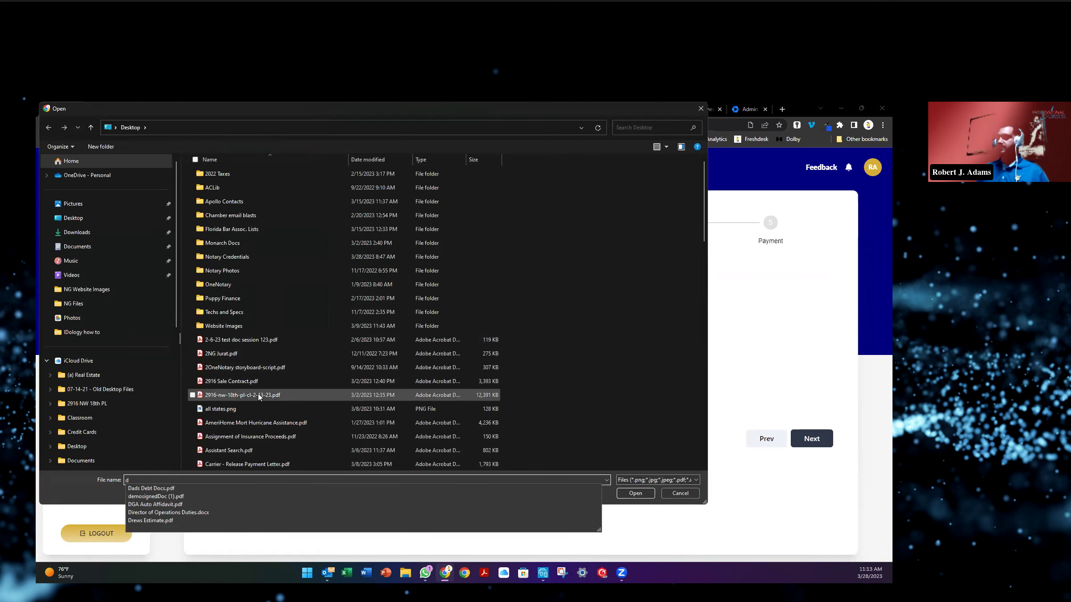
pyautogui.scroll(-3, 243, 440)
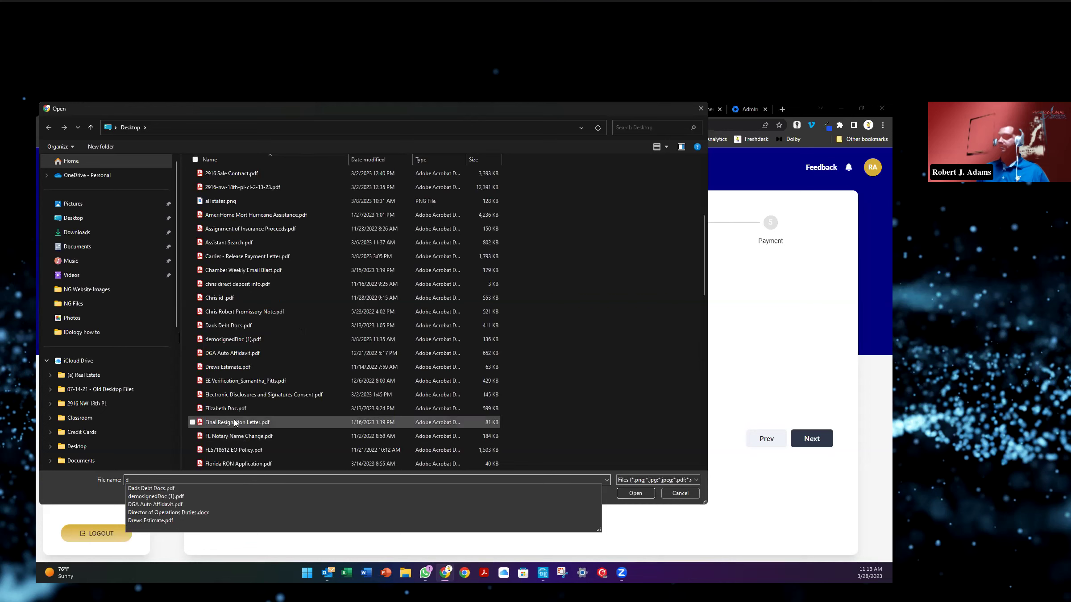
pyautogui.scroll(-3, 262, 380)
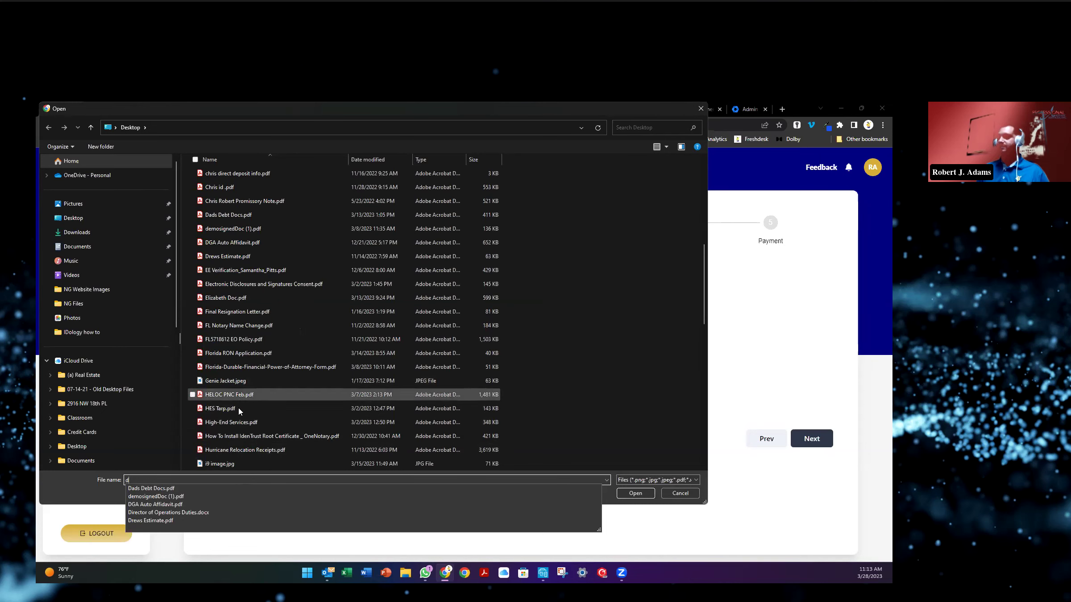
pyautogui.scroll(-3, 262, 407)
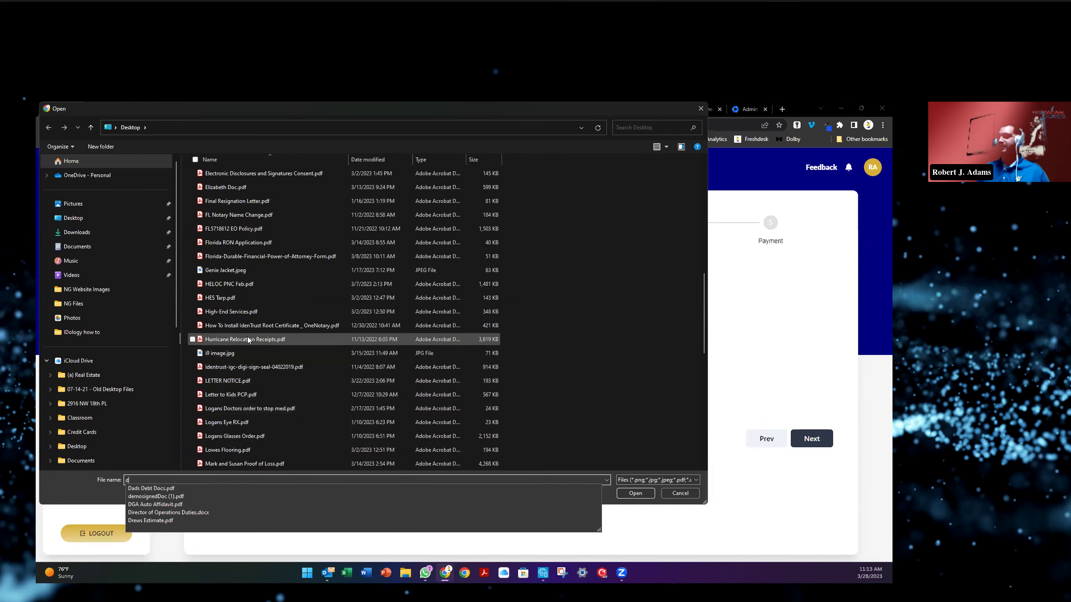
pyautogui.doubleClick(246, 337)
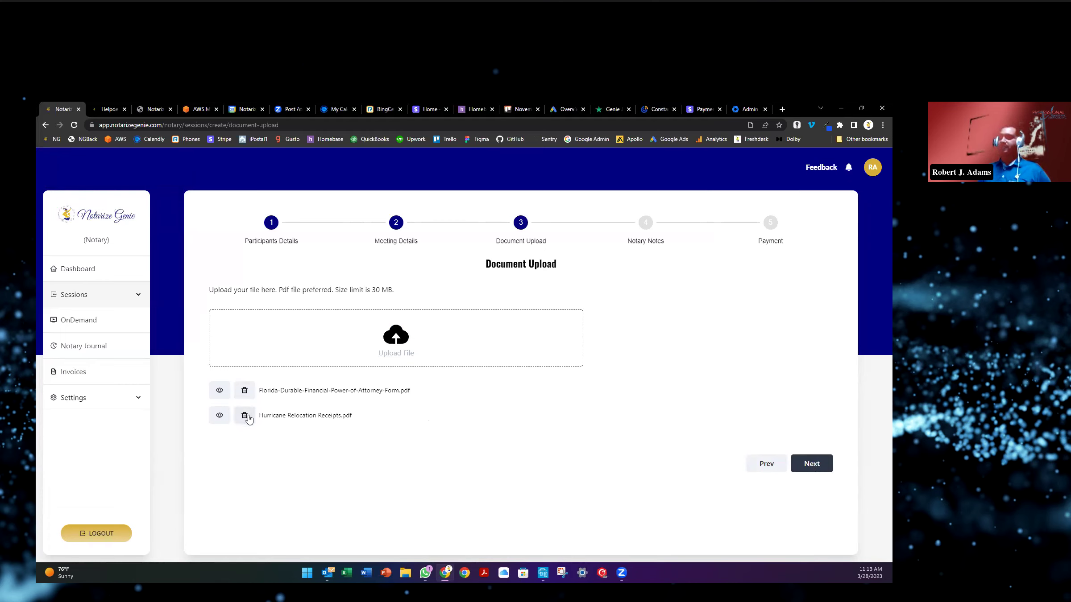
# - Preview the uploaded power of attorney form, scroll through it, and close the preview
pyautogui.click(219, 392)
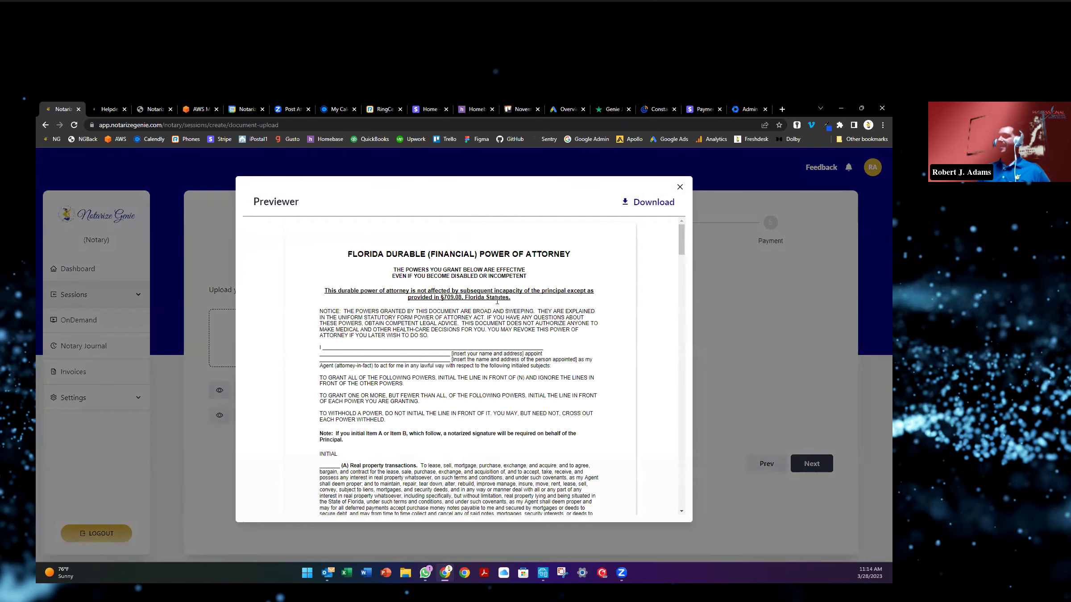
pyautogui.scroll(-8, 497, 301)
pyautogui.scroll(2, 513, 326)
pyautogui.scroll(-1, 518, 334)
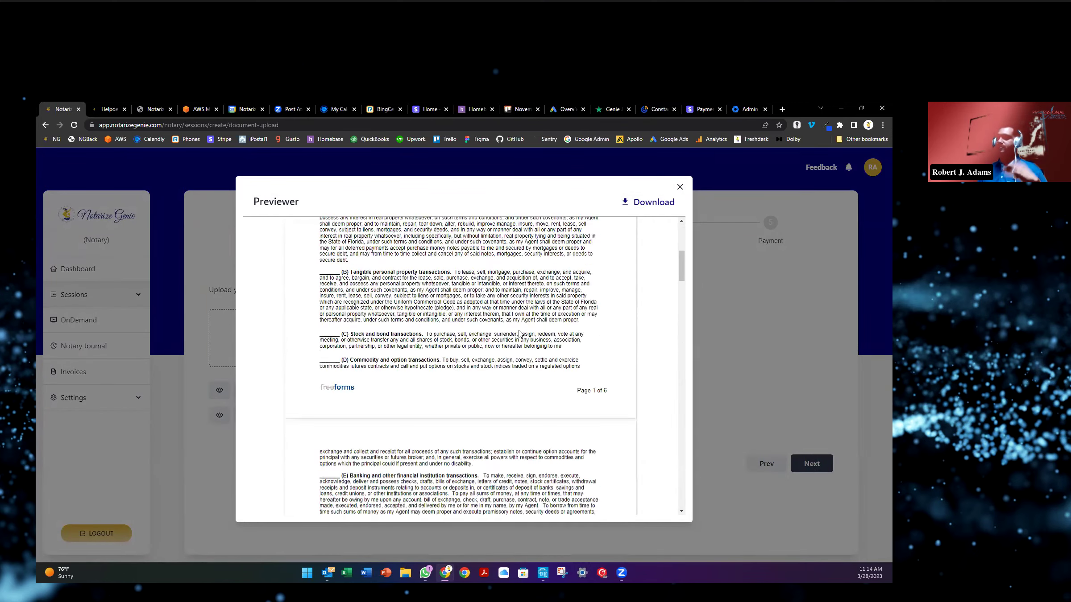
pyautogui.scroll(5, 519, 333)
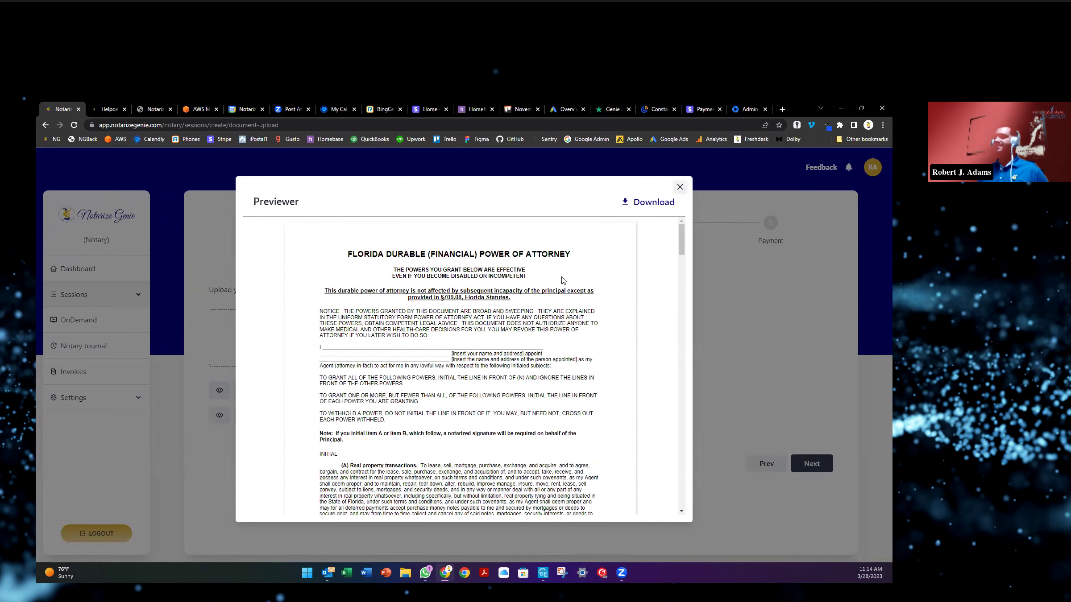
pyautogui.click(679, 187)
# - On the Notary Notes step, start a note 'notes atyorney to', then delete it entirely
pyautogui.click(812, 464)
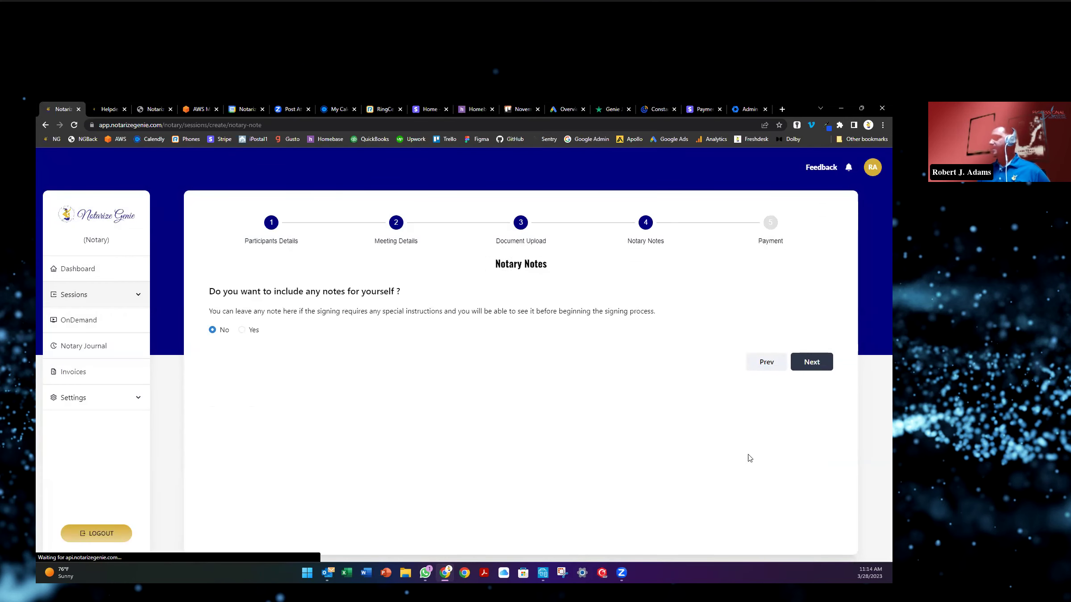
pyautogui.click(242, 330)
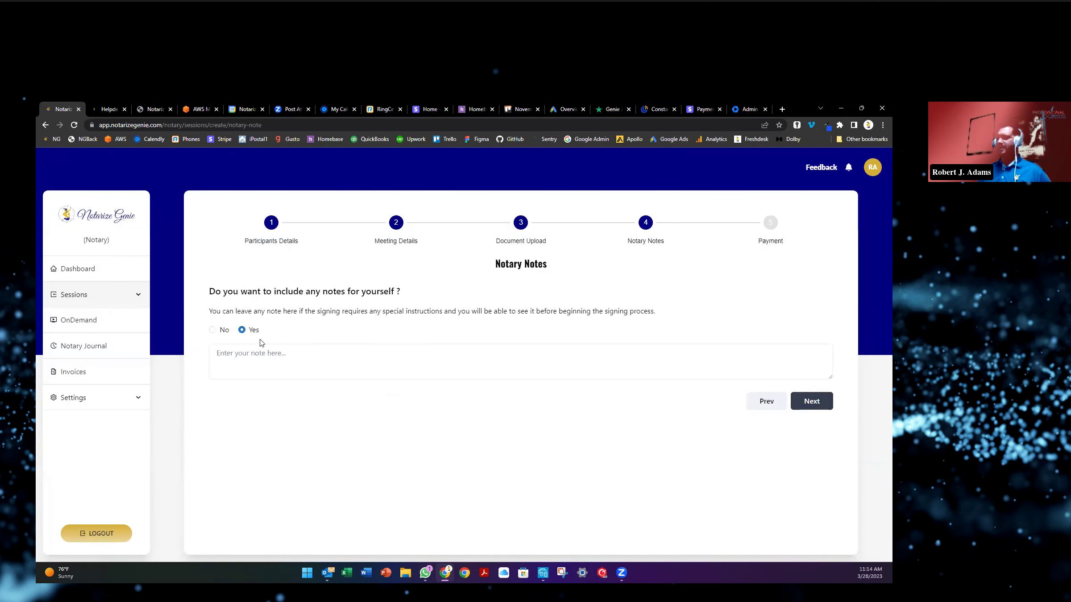
pyautogui.click(310, 357)
pyautogui.write('no')
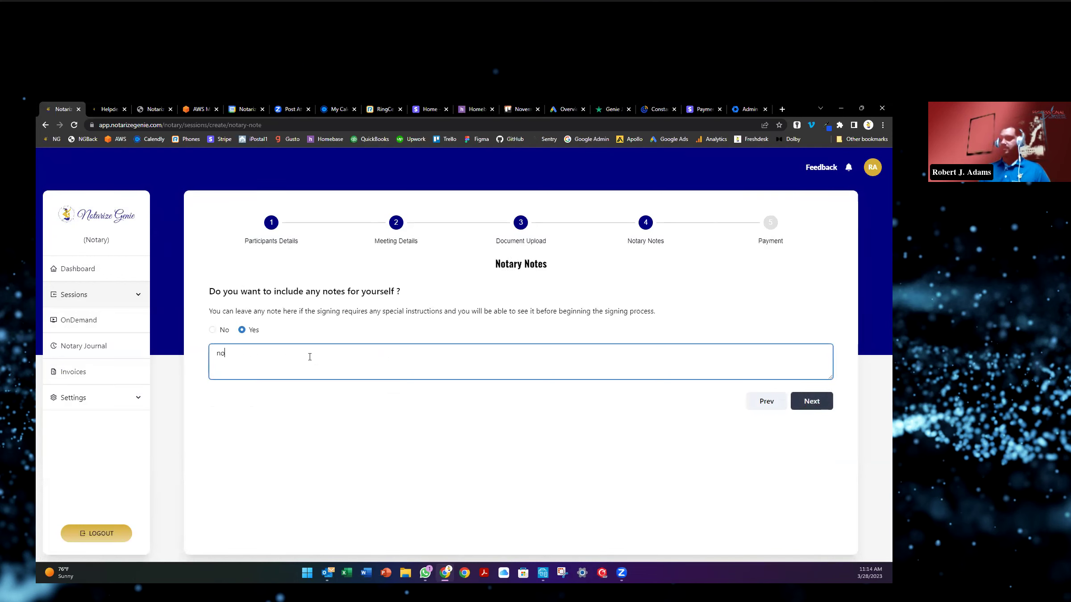
pyautogui.write('tes aty')
pyautogui.write('orney to')
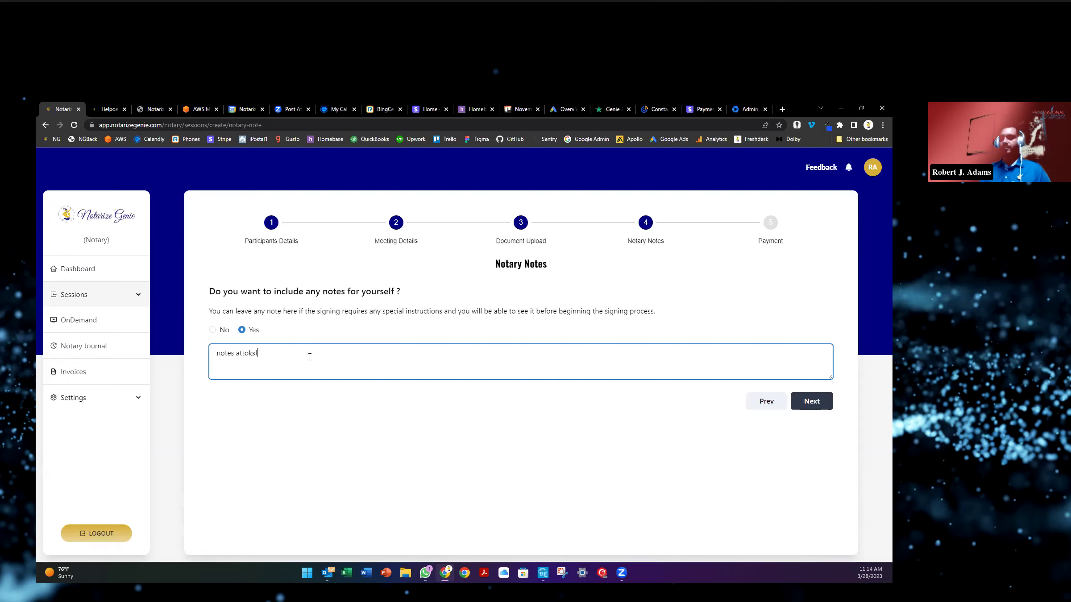
pyautogui.hotkey('ctrl', 'a')
pyautogui.press('BackSpace')
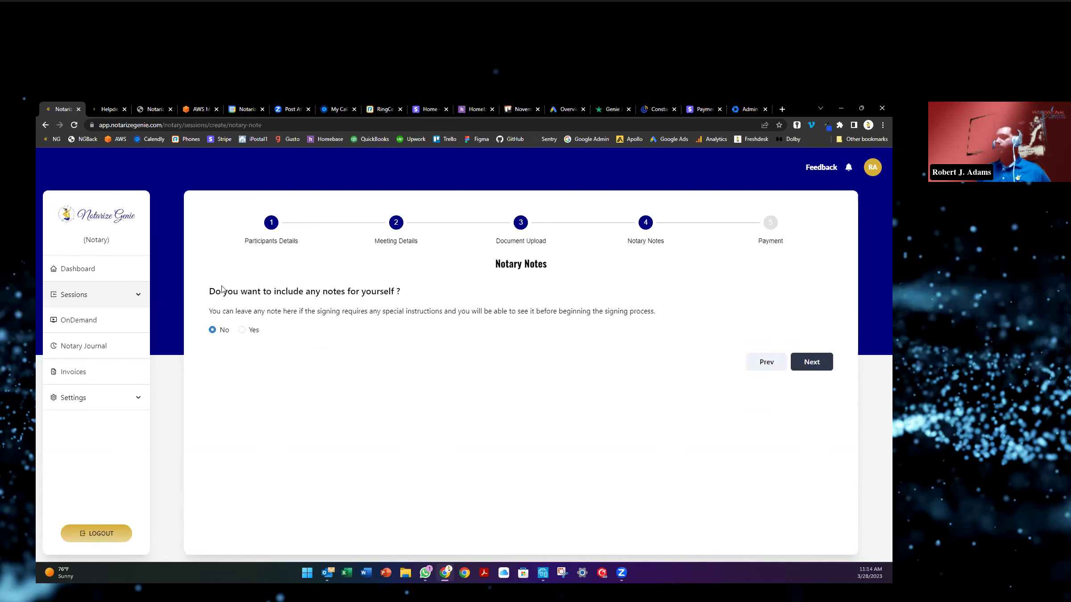
pyautogui.click(821, 362)
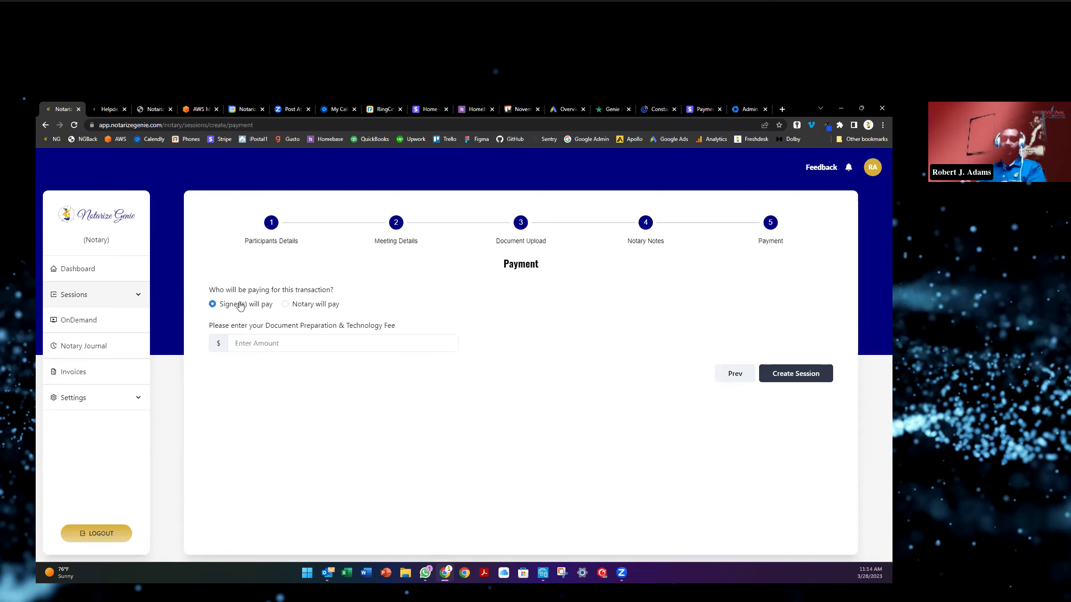
pyautogui.click(308, 343)
pyautogui.write('75')
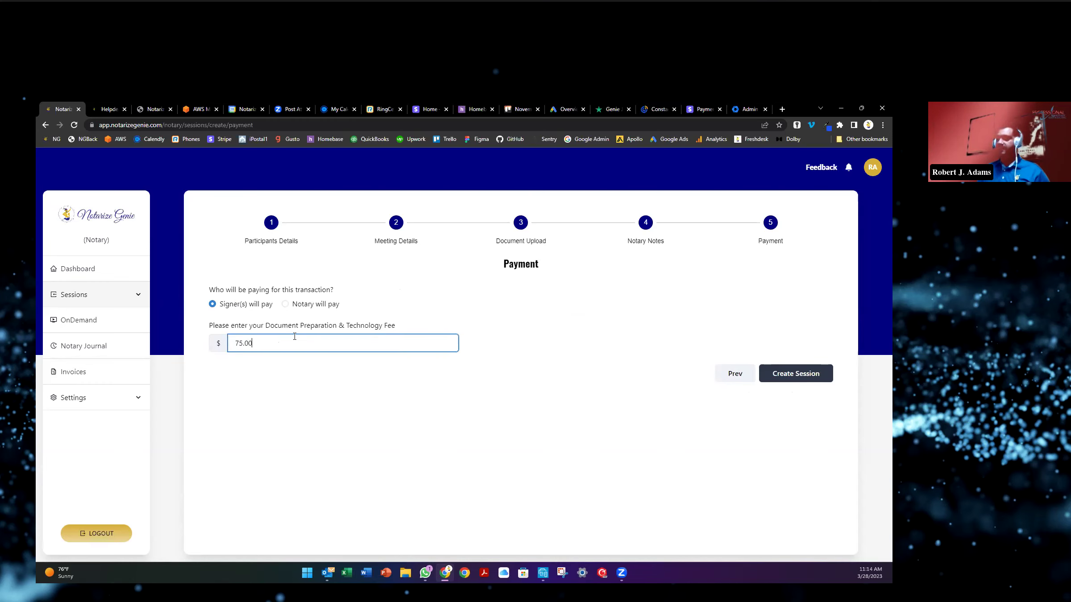
pyautogui.hotkey('ctrl', 'a')
pyautogui.write('15')
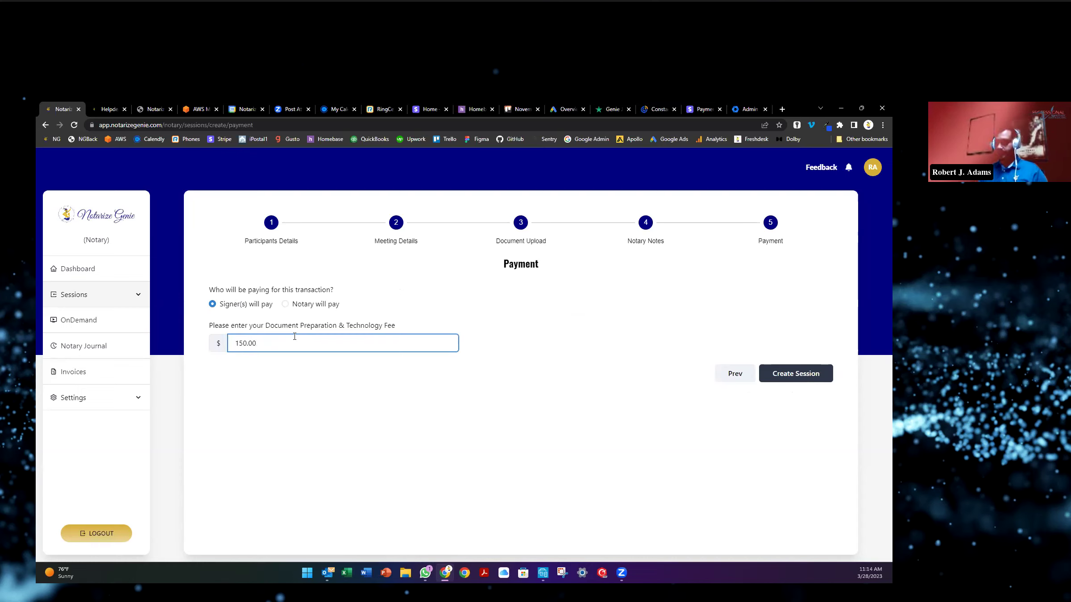
pyautogui.hotkey('ctrl', 'a')
pyautogui.press('BackSpace')
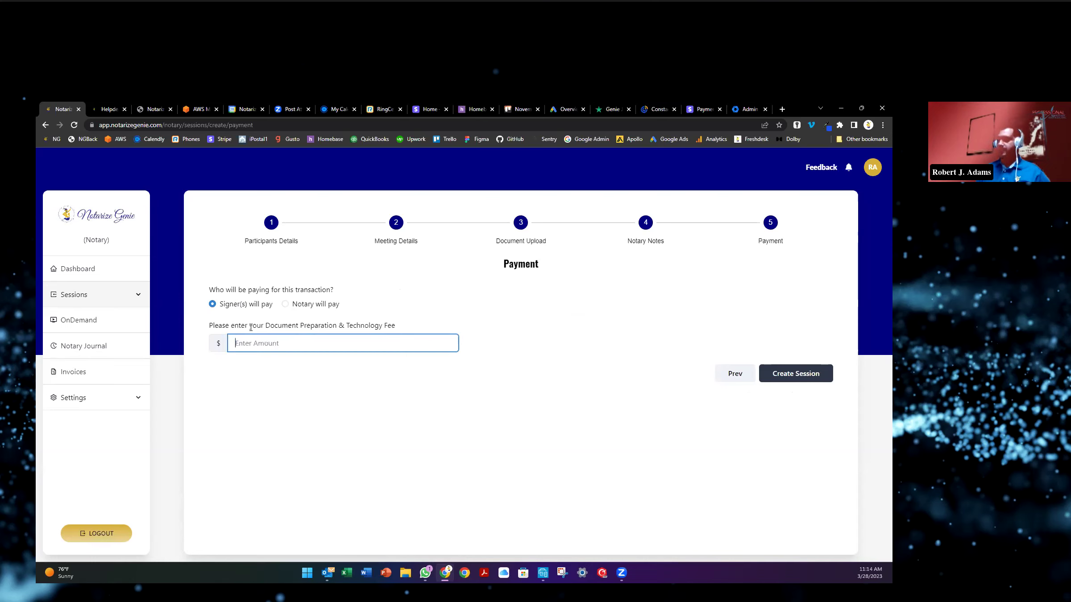
pyautogui.click(312, 306)
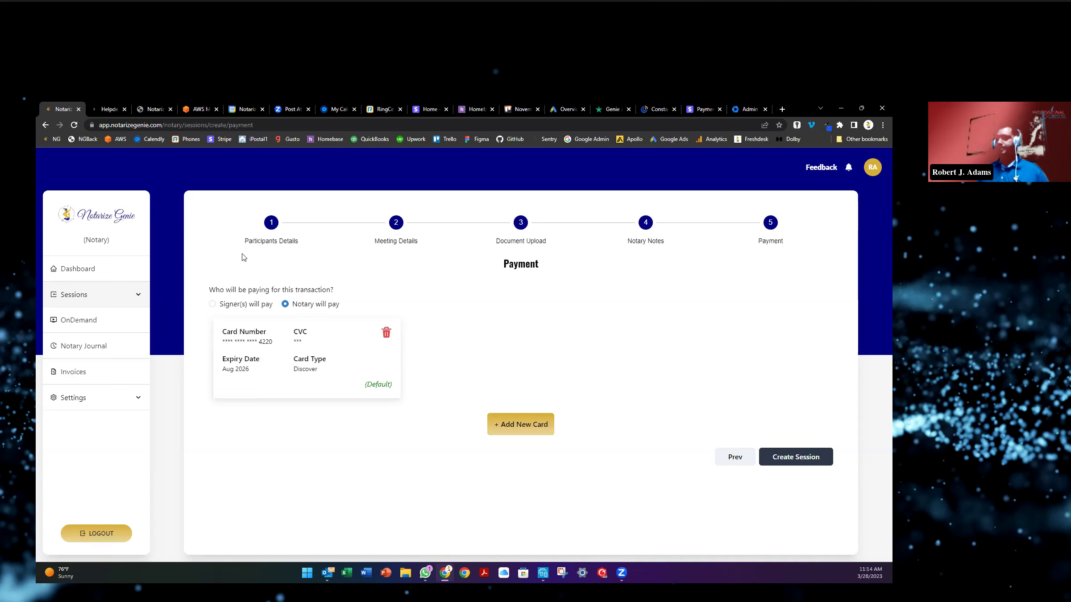
pyautogui.click(232, 303)
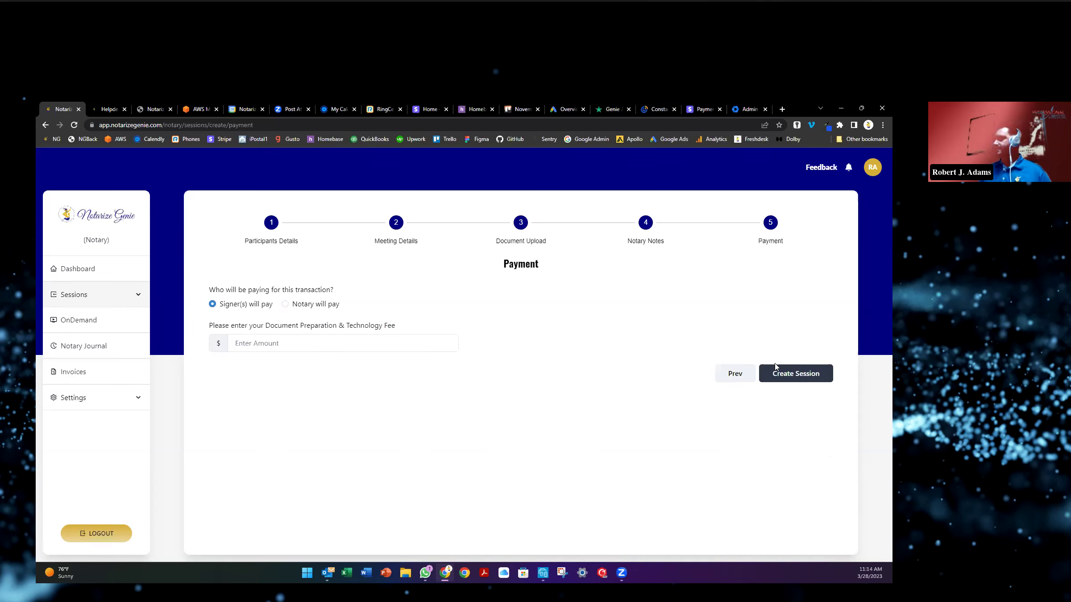
# - Create the session, then go to My Sessions and the Notary Journal listing pending session 243
pyautogui.click(795, 375)
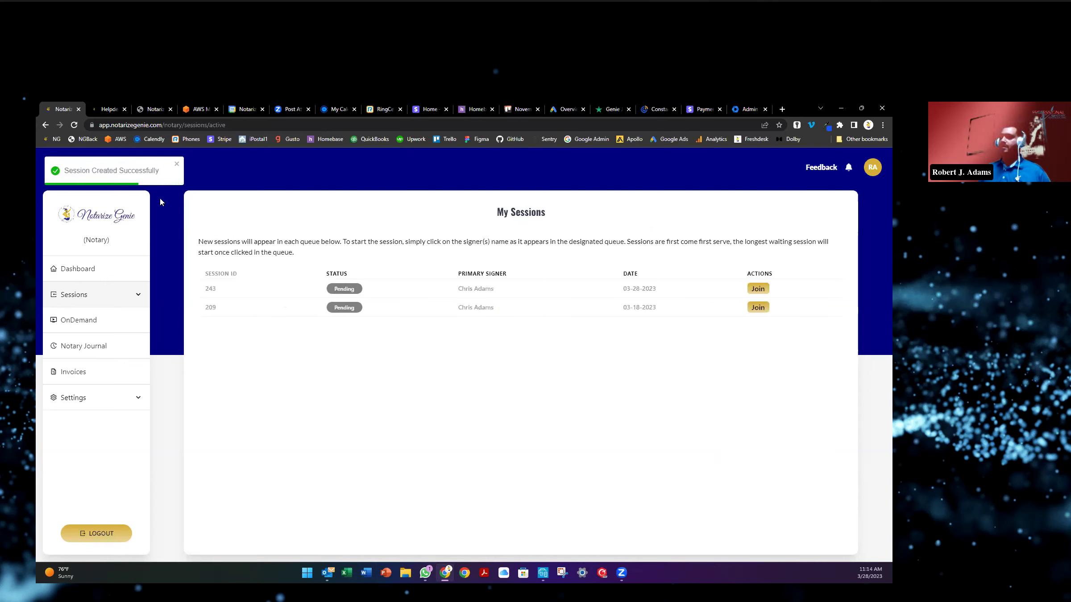
pyautogui.click(110, 327)
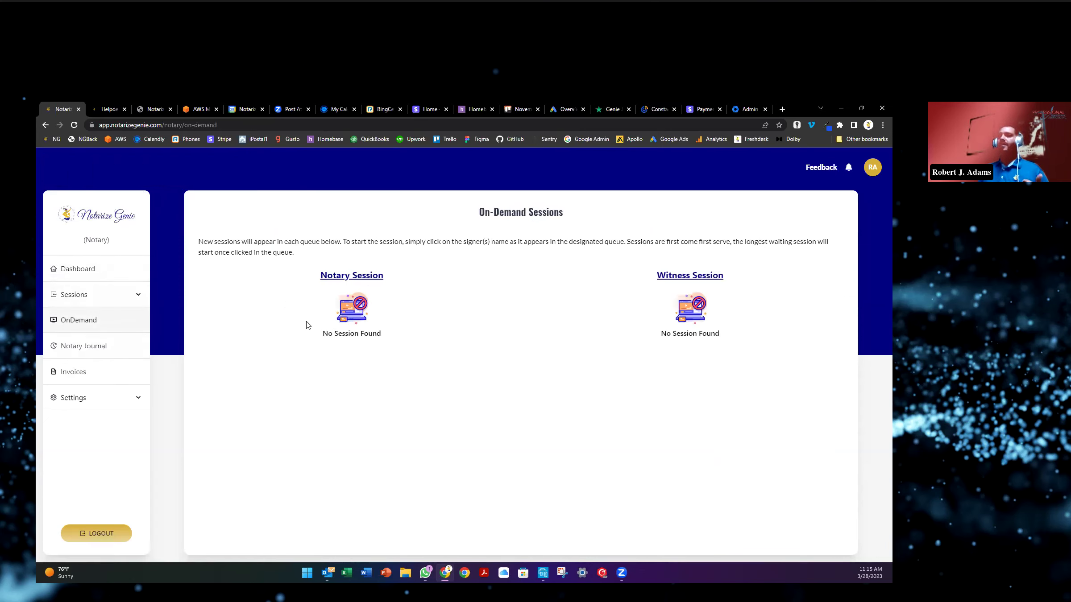
pyautogui.click(95, 296)
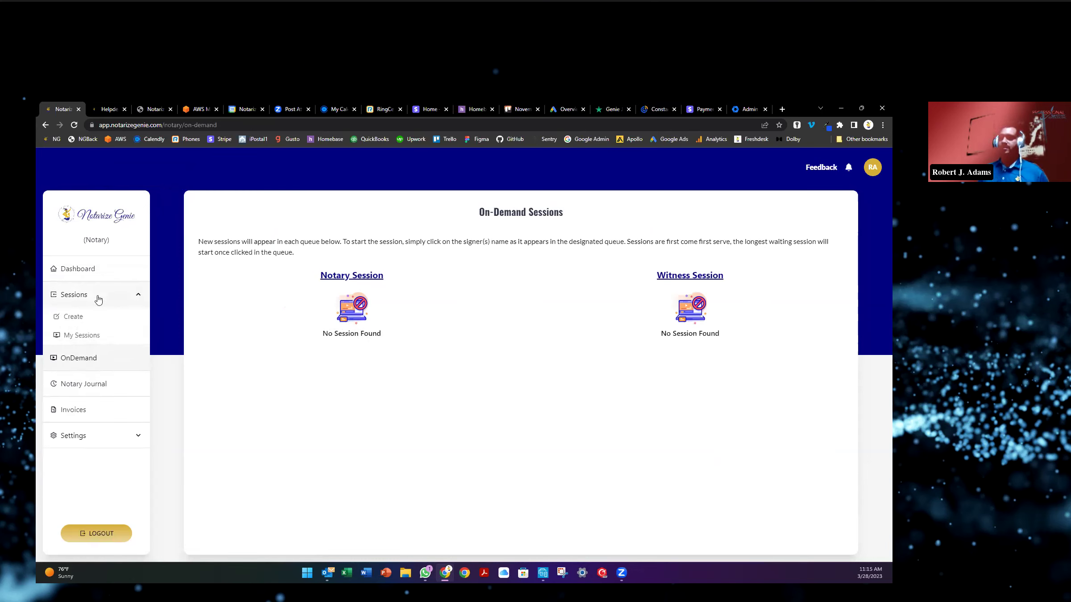
pyautogui.click(100, 335)
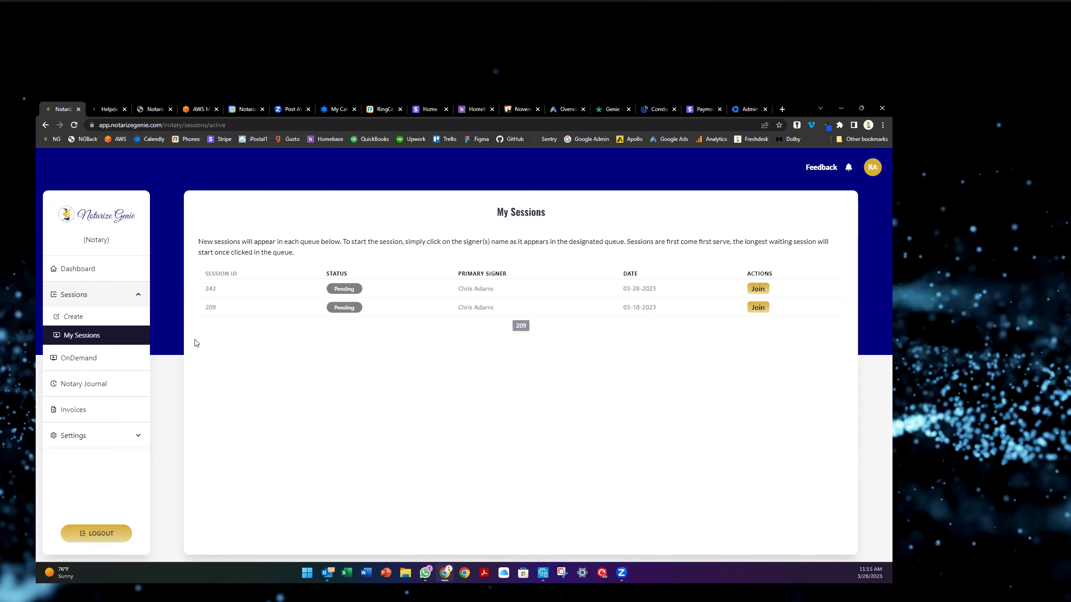
pyautogui.click(113, 390)
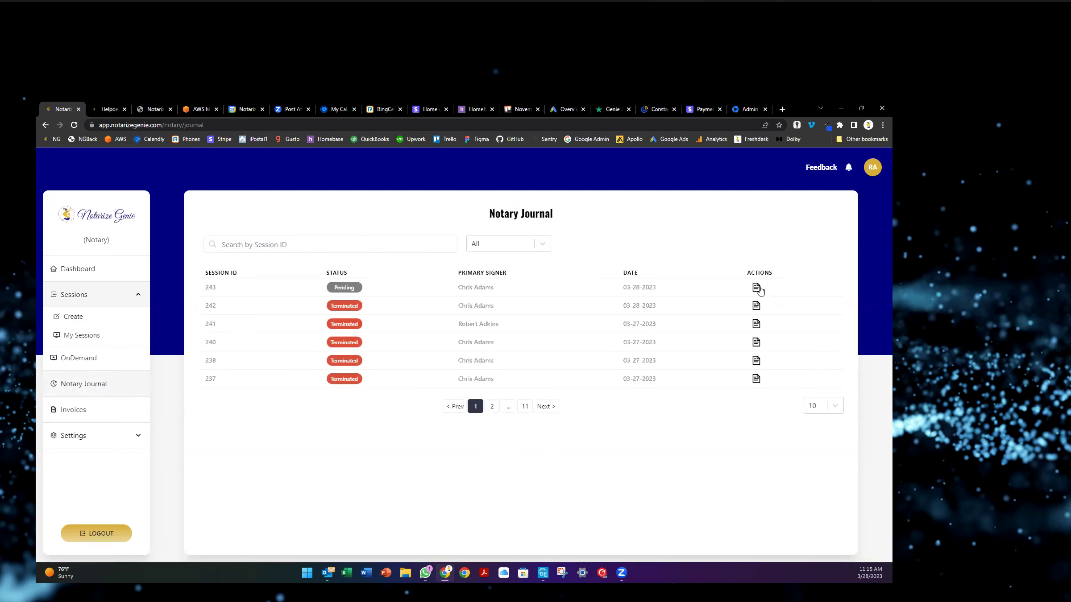
# - Open session 243's details and review the pending status, signer payment and $0.00 fee
pyautogui.click(756, 288)
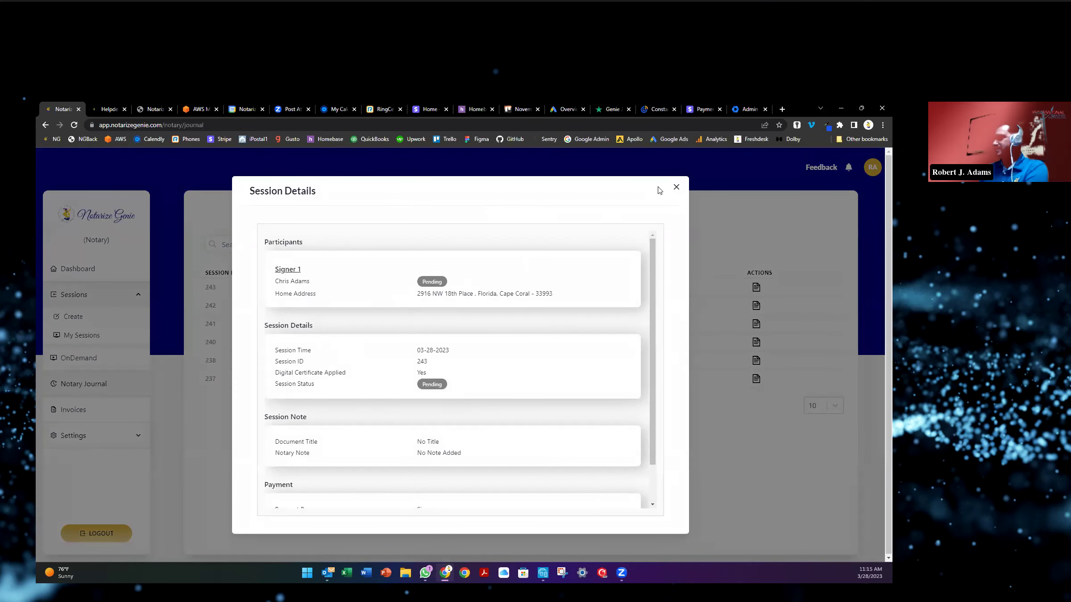
pyautogui.click(677, 187)
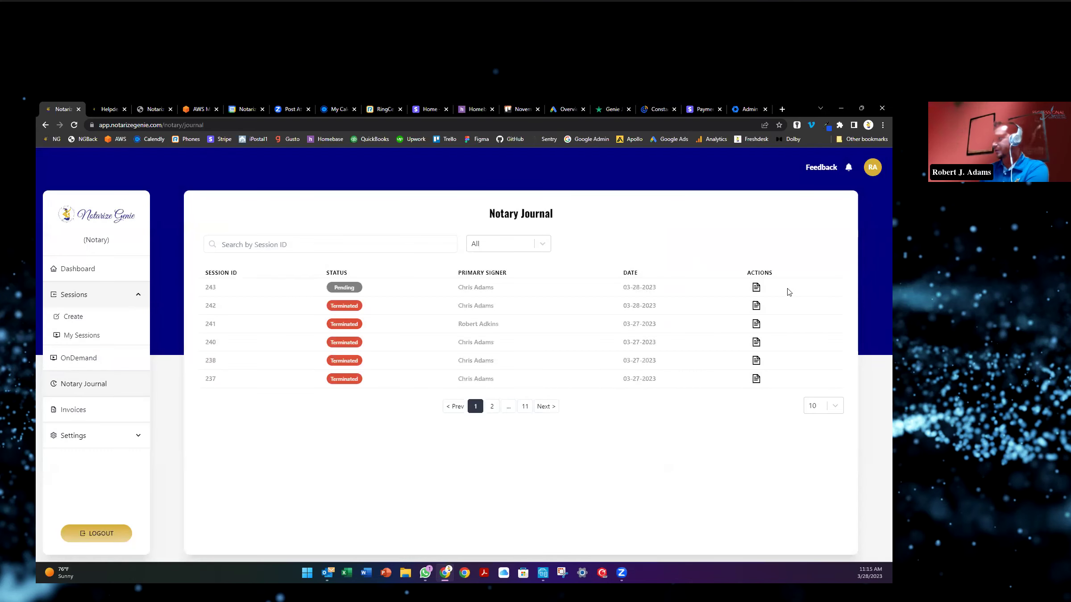
pyautogui.click(756, 287)
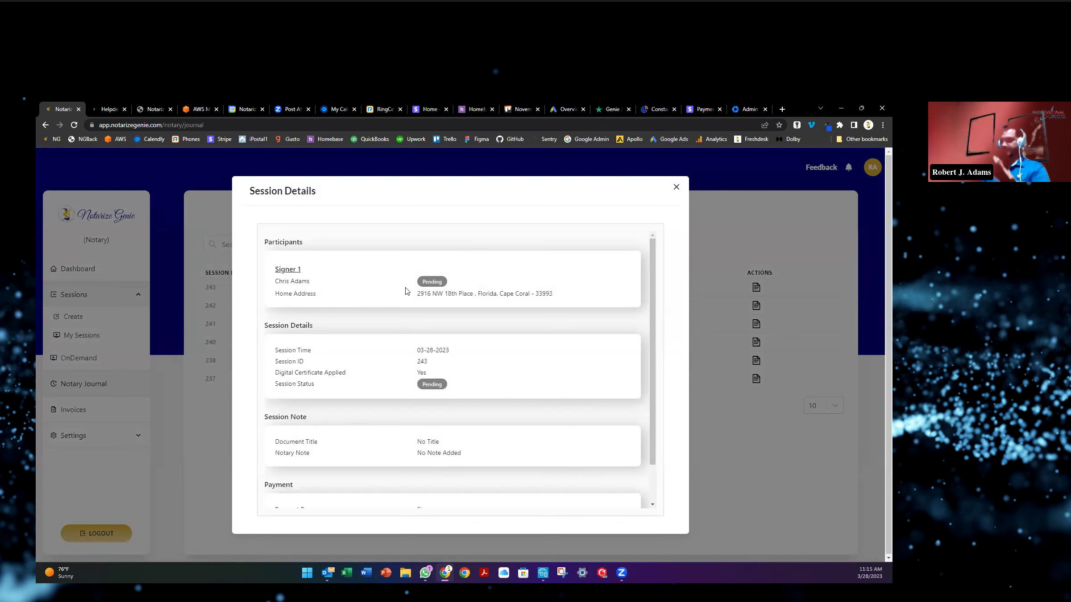
pyautogui.scroll(-1, 419, 301)
pyautogui.moveTo(425, 397); pyautogui.dragTo(459, 410)
pyautogui.click(455, 407)
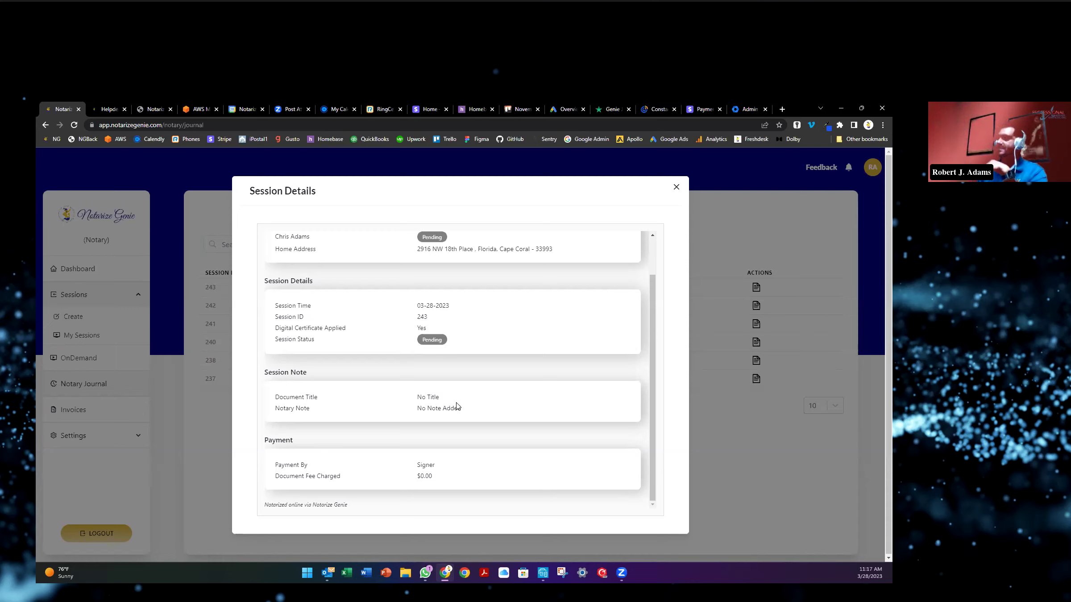
pyautogui.click(682, 188)
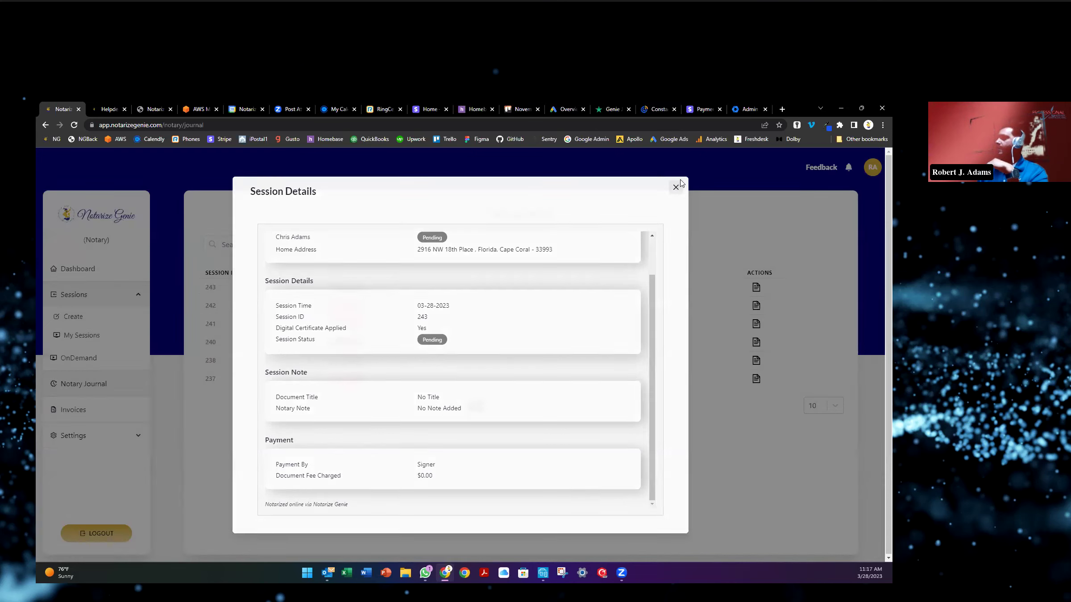
# - Join session 243 from My Sessions, save the video and audio preferences, then reload the page
pyautogui.click(94, 269)
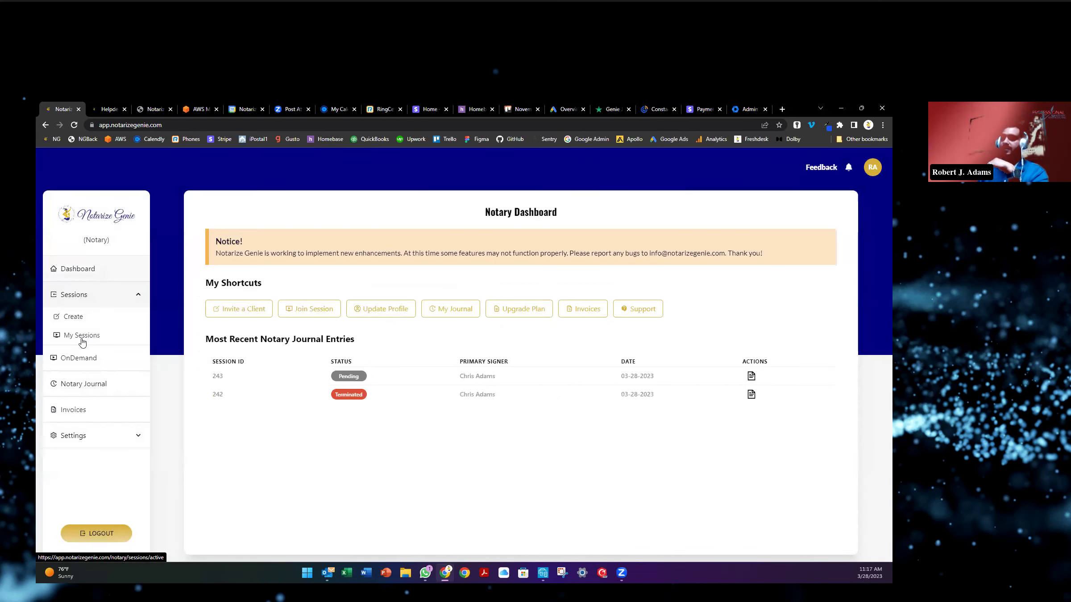
pyautogui.click(83, 335)
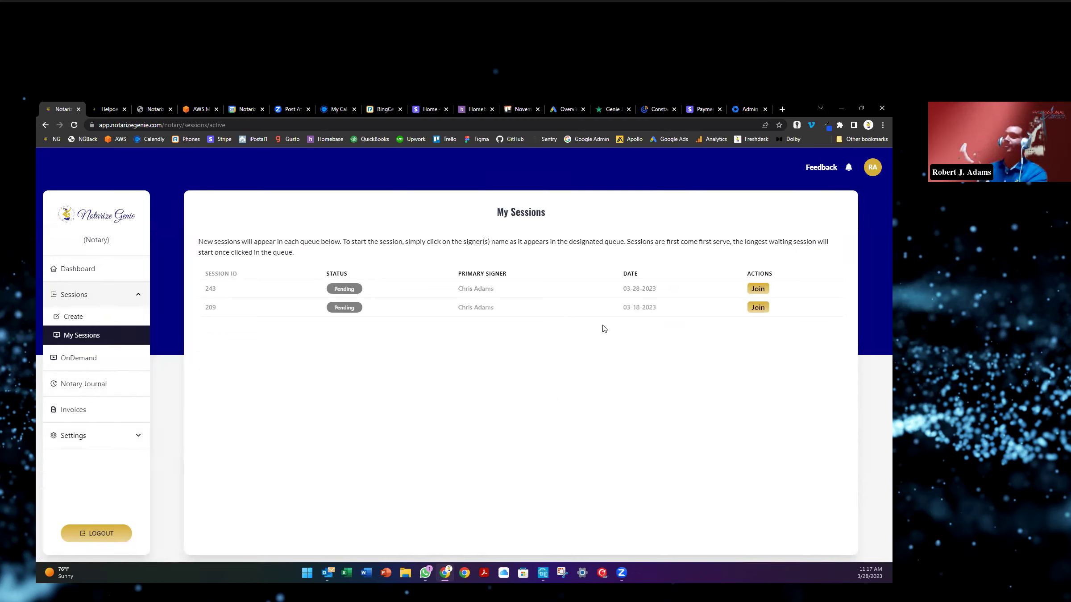
pyautogui.click(760, 290)
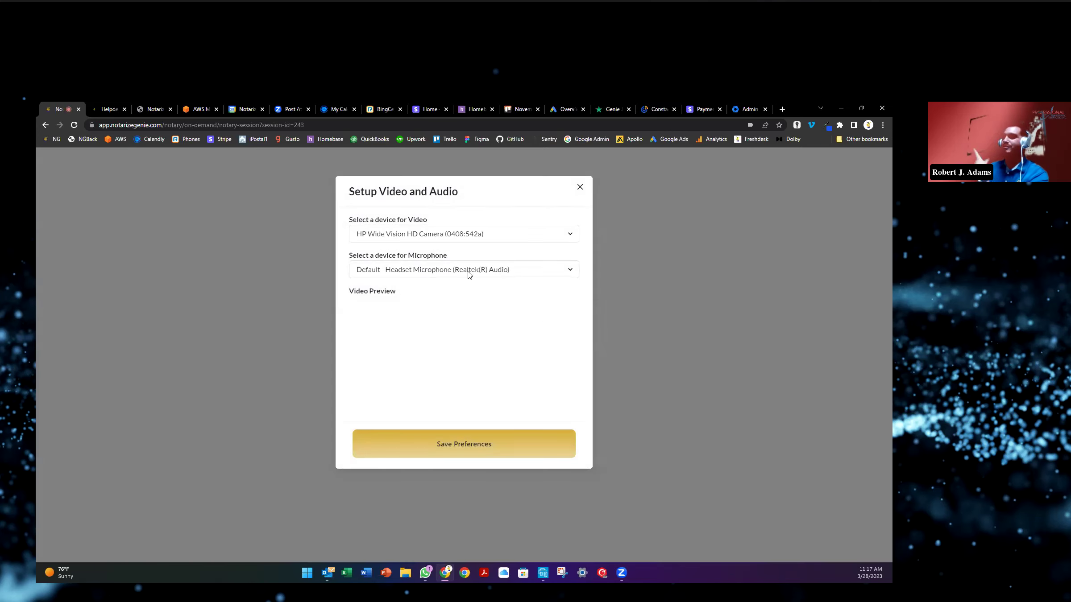
pyautogui.click(479, 444)
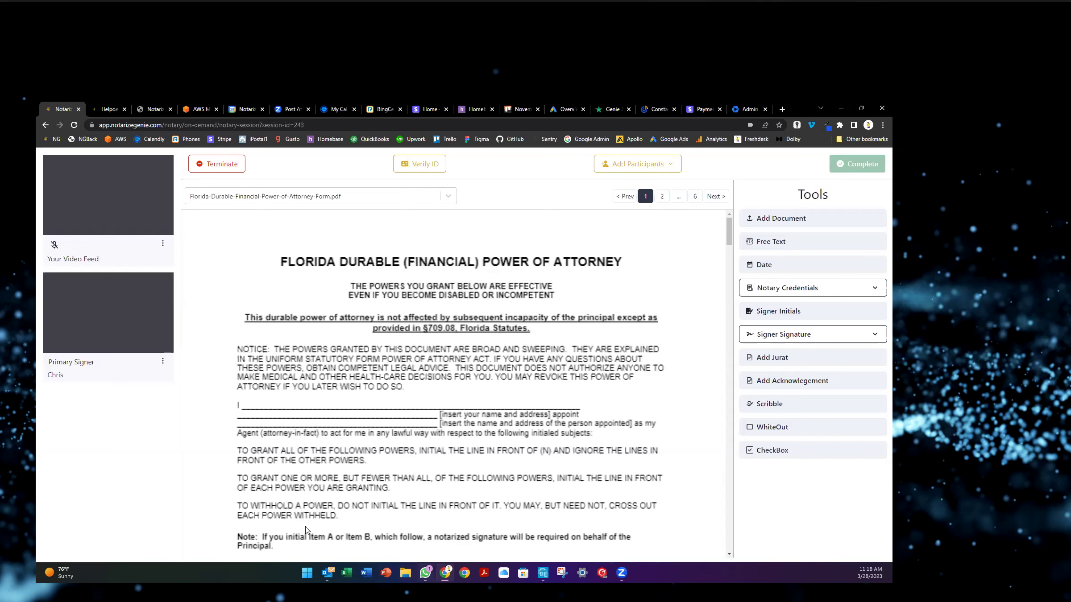
pyautogui.click(74, 125)
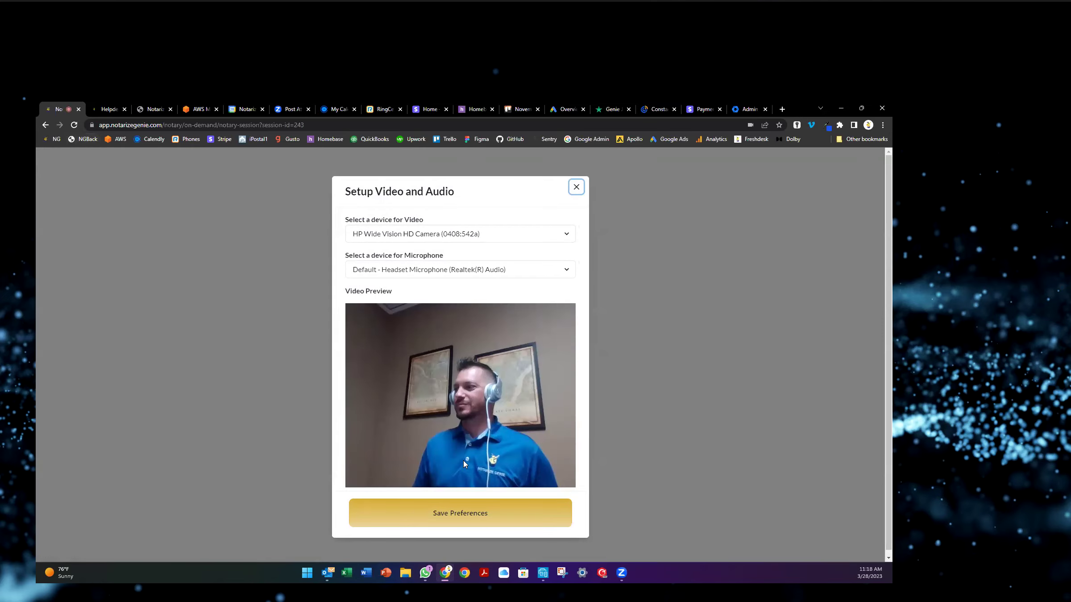
# - Save the camera and microphone preferences so the primary signer's video appears
pyautogui.click(474, 515)
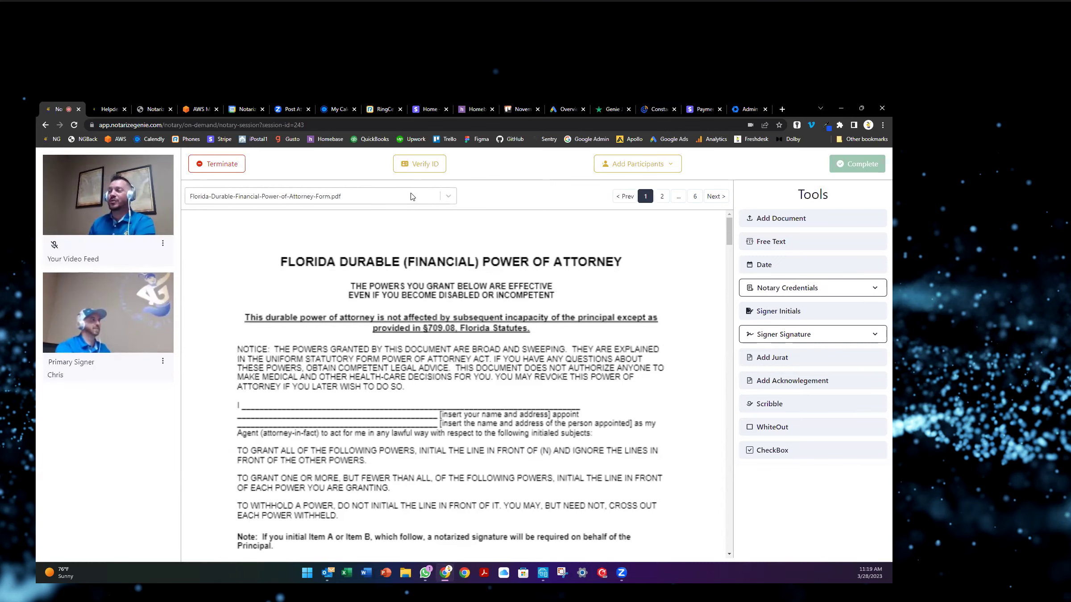
# - Select the primary signer under Verify ID, review their ID images, and mark them verified
pyautogui.click(426, 168)
pyautogui.click(395, 244)
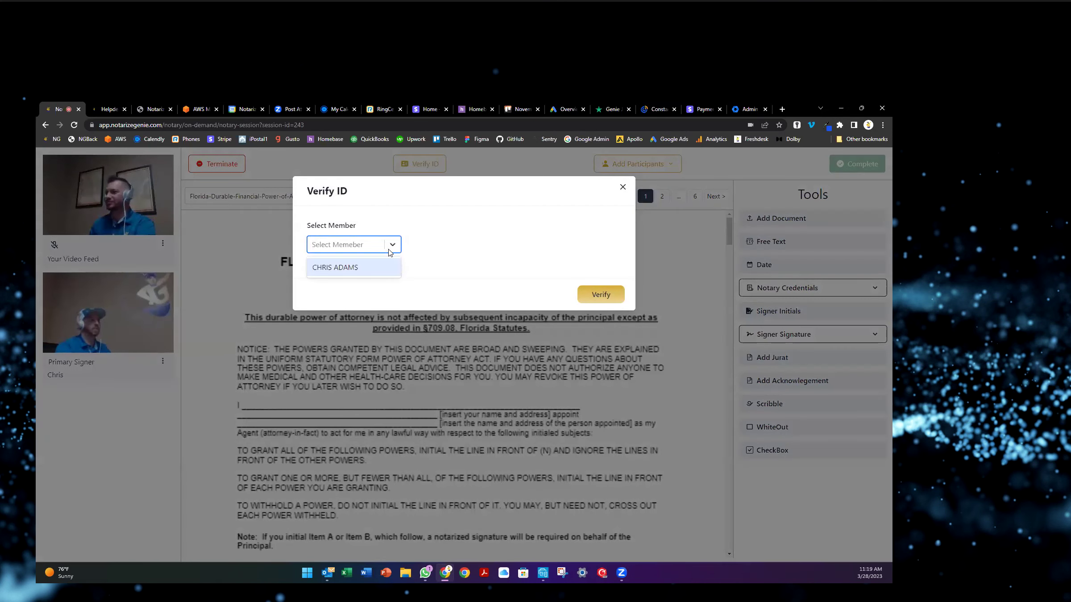
pyautogui.click(379, 267)
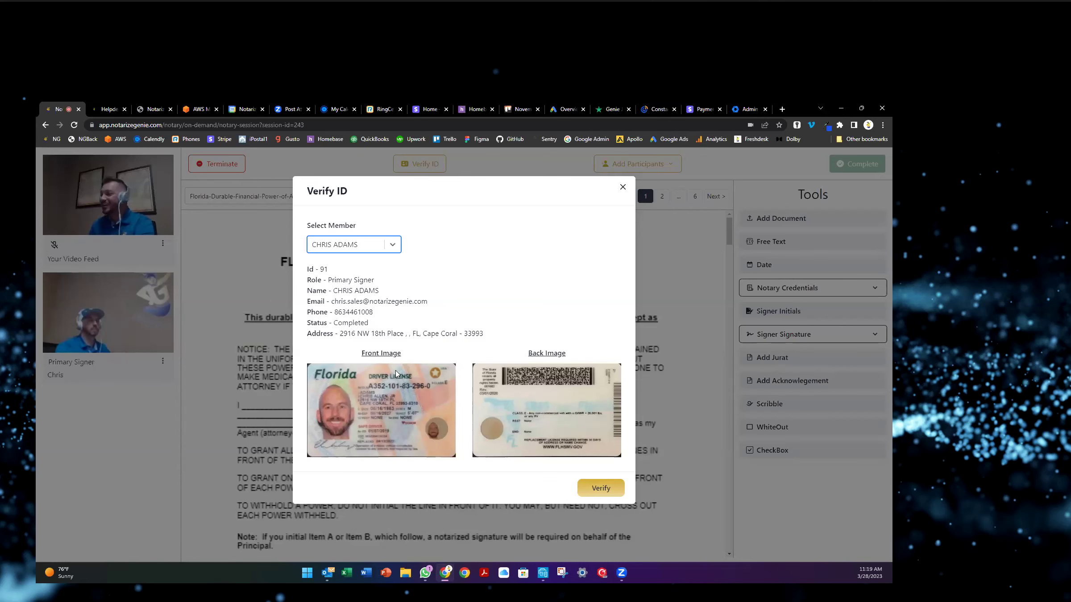
pyautogui.click(479, 173)
pyautogui.click(428, 165)
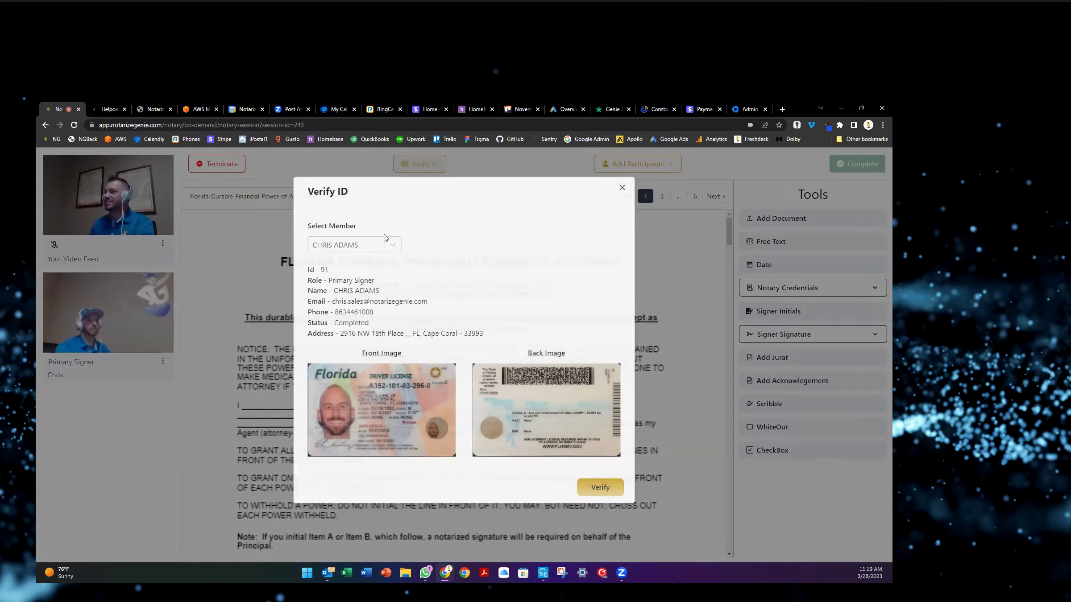
pyautogui.click(382, 245)
pyautogui.click(368, 274)
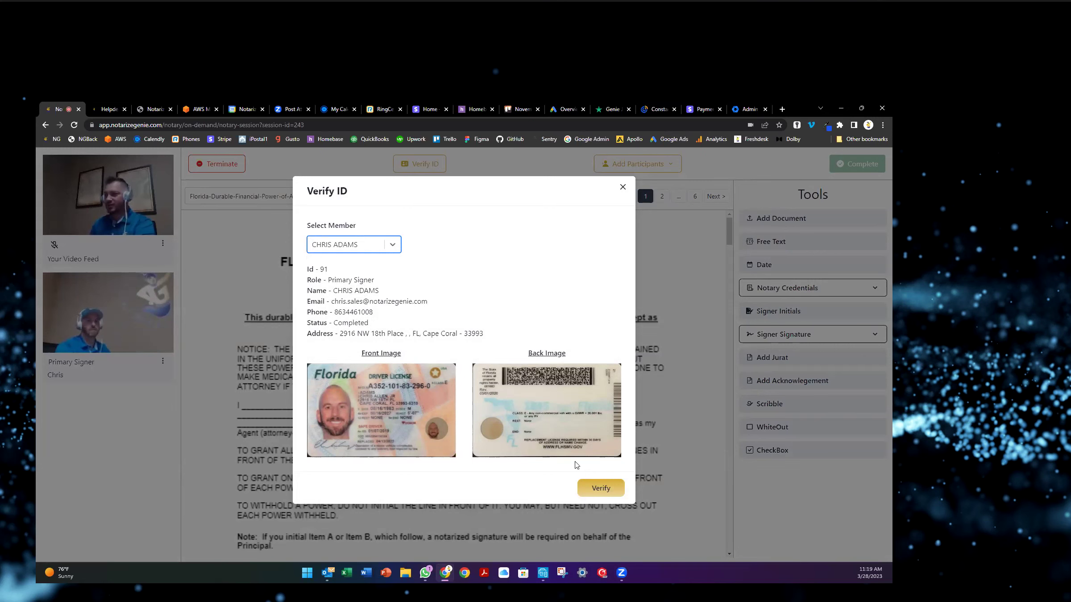
pyautogui.click(598, 490)
pyautogui.click(390, 282)
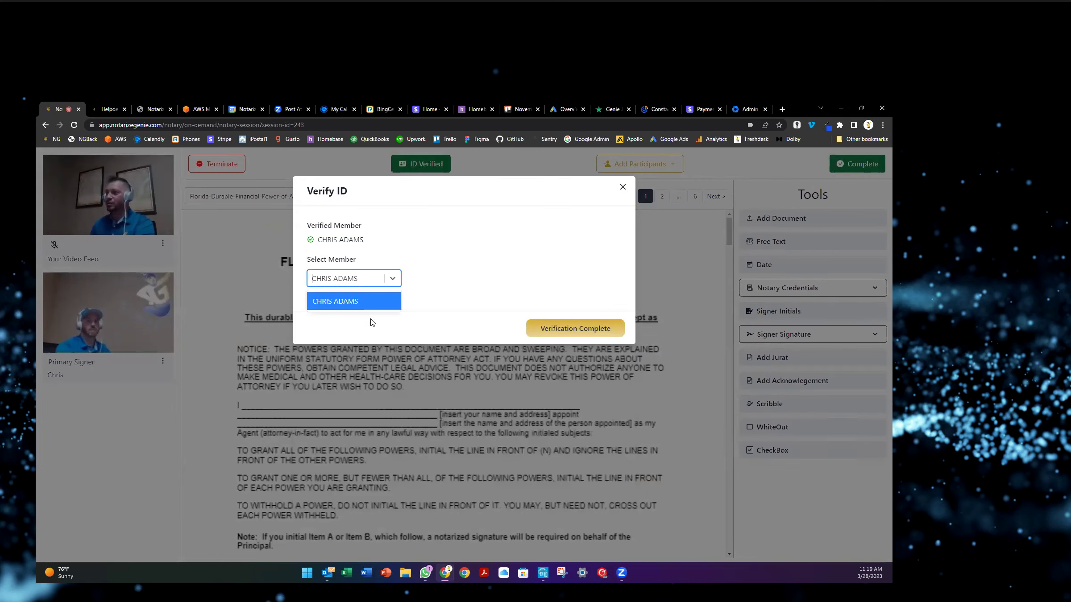
pyautogui.click(513, 295)
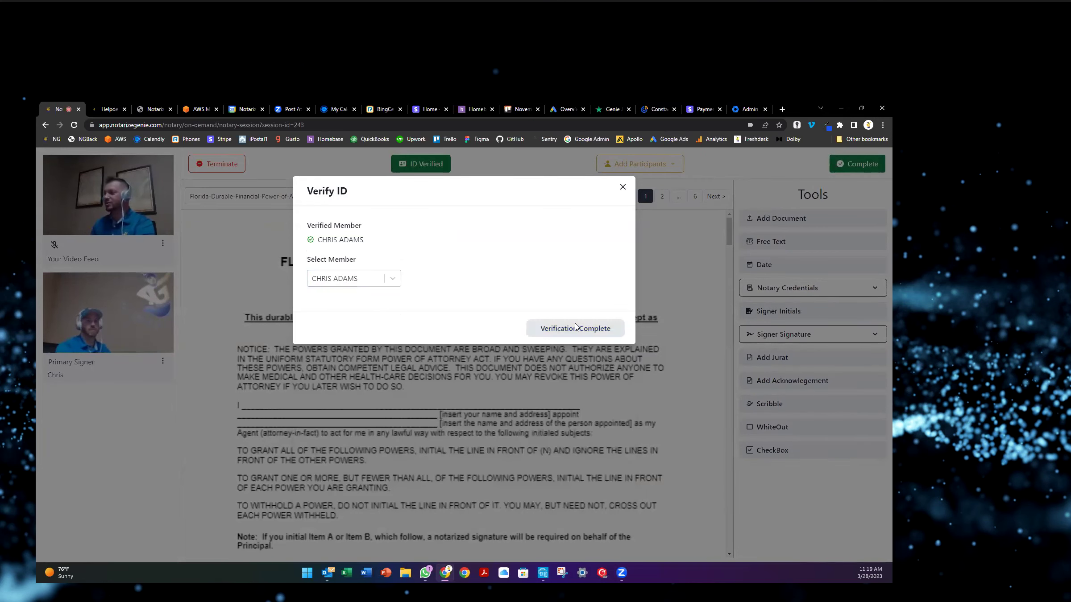
pyautogui.click(576, 328)
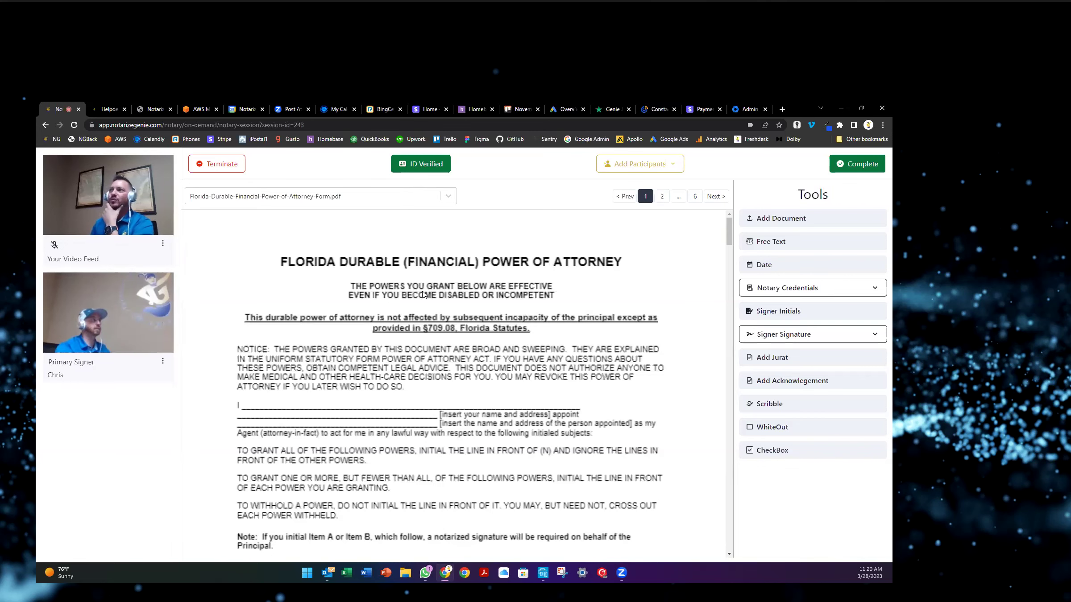
# - Complete the primary signer's ID verification and list the session's POA form and hurricane receipts
pyautogui.scroll(-6, 426, 299)
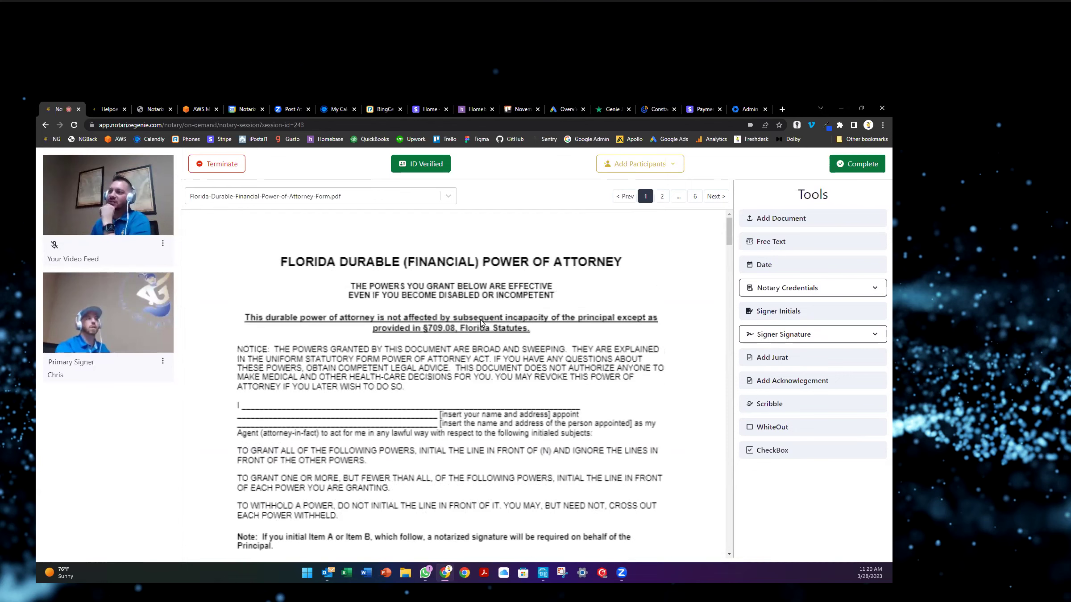
pyautogui.click(420, 169)
pyautogui.click(383, 279)
pyautogui.click(377, 303)
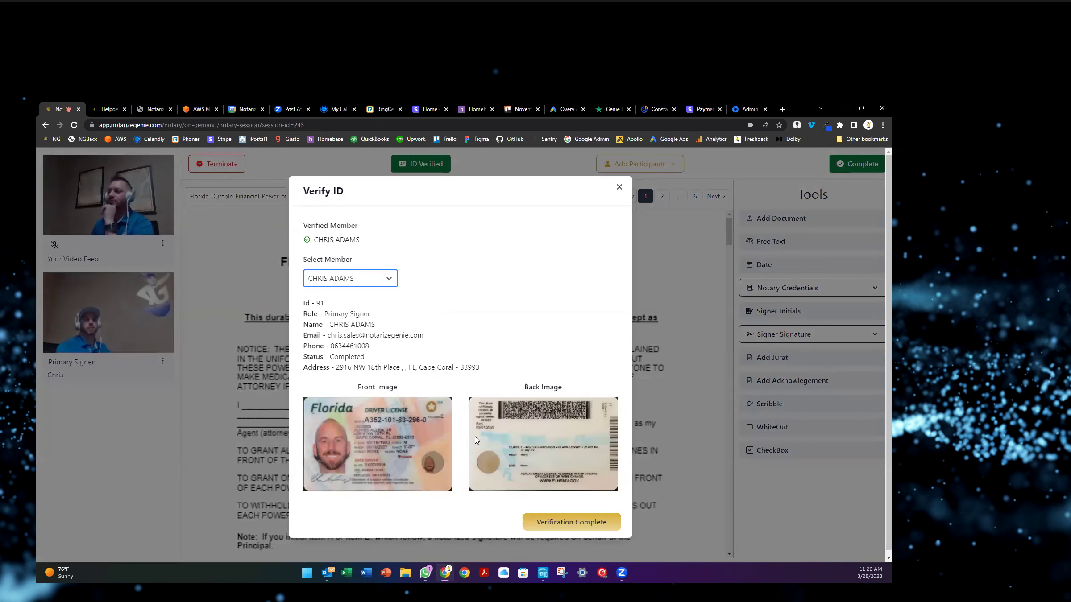
pyautogui.click(586, 526)
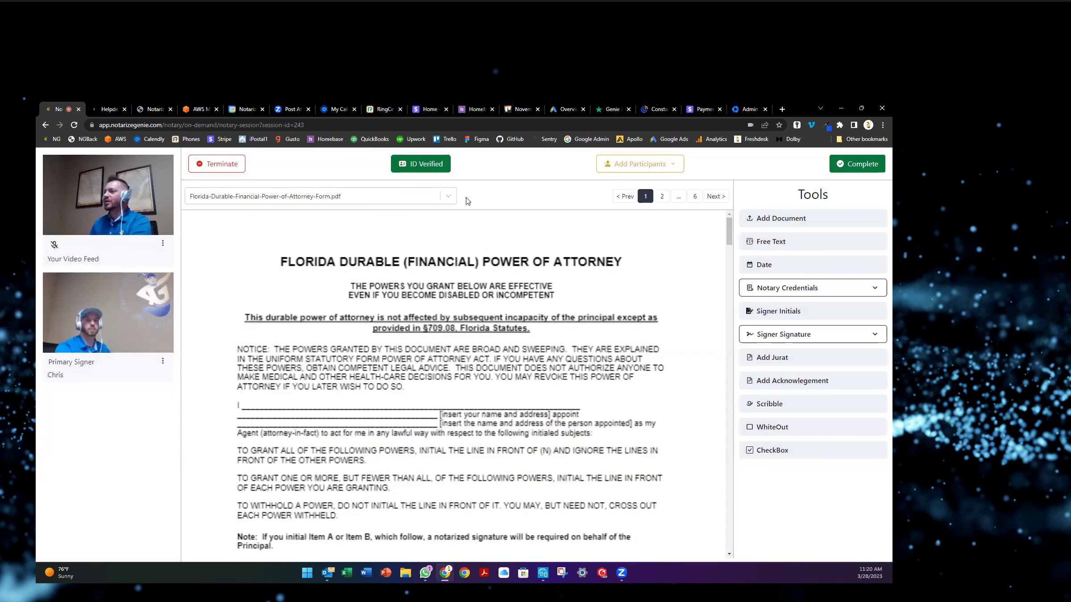
pyautogui.click(447, 196)
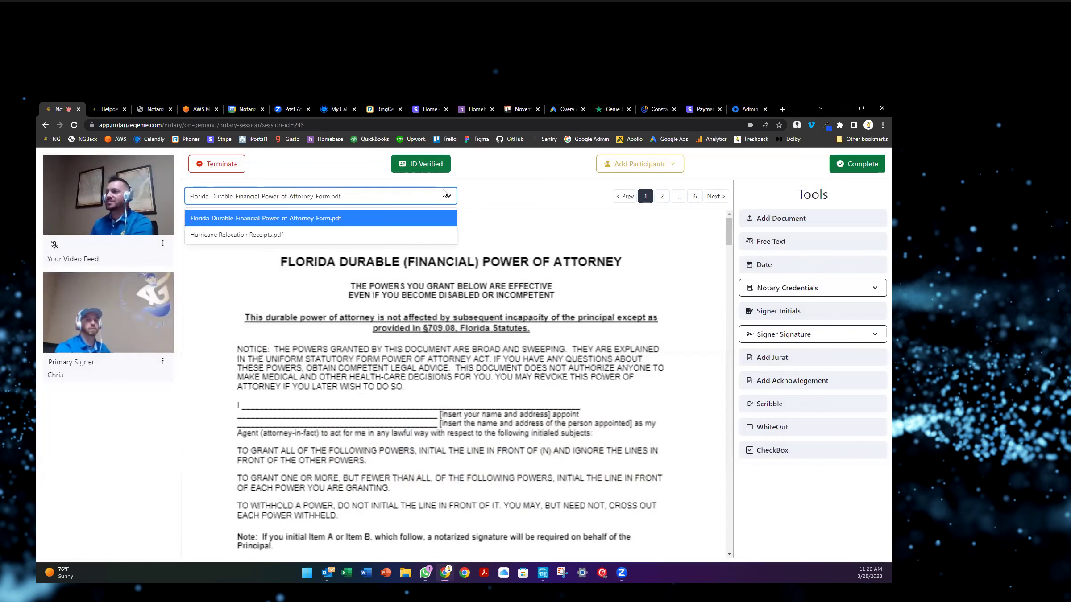
pyautogui.click(404, 237)
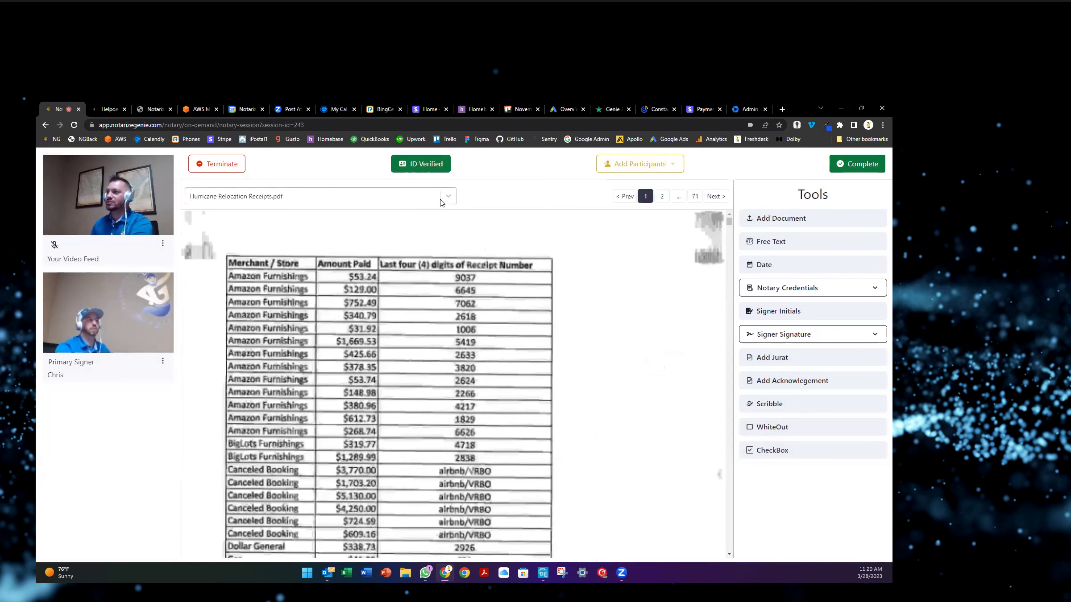
pyautogui.click(443, 199)
pyautogui.click(380, 218)
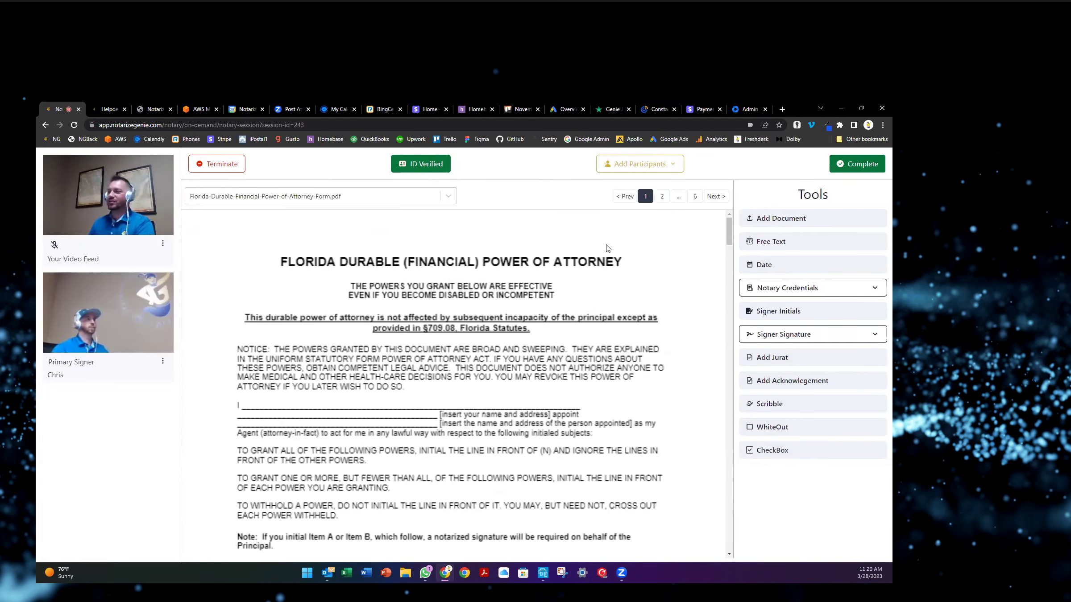
# - Look over the invite-signer form's name fields and cancel without inviting anyone
pyautogui.click(662, 166)
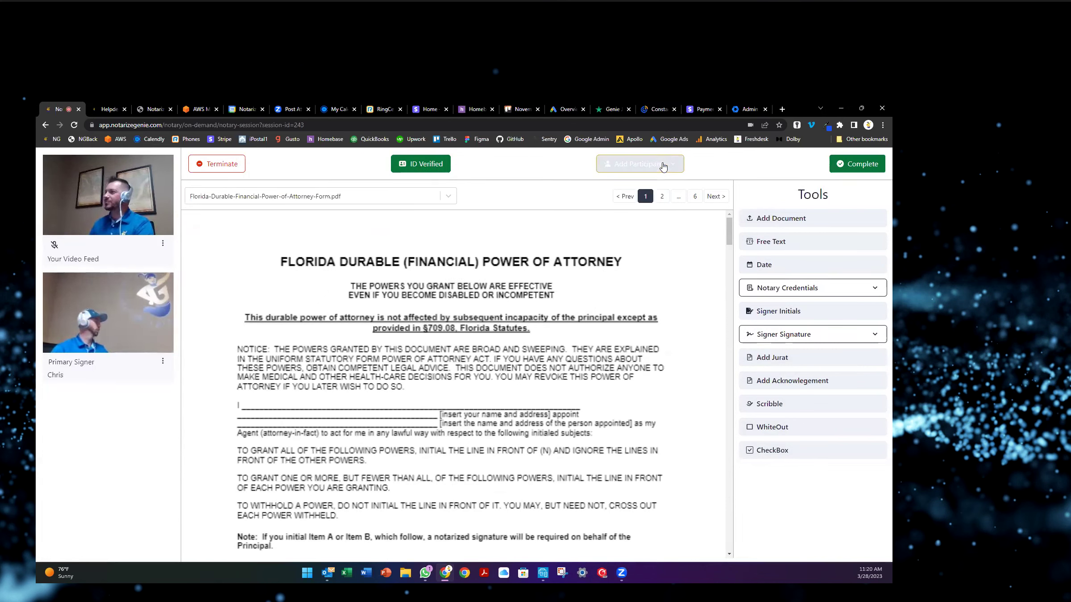
pyautogui.click(636, 187)
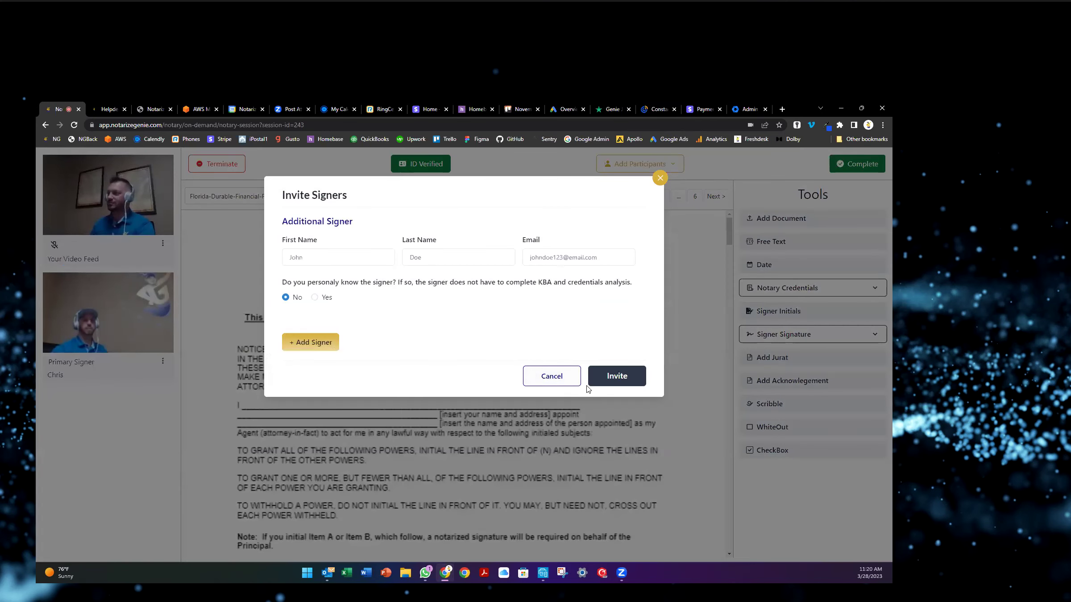
pyautogui.click(335, 257)
pyautogui.press('Tab')
pyautogui.press('Tab')
pyautogui.click(558, 385)
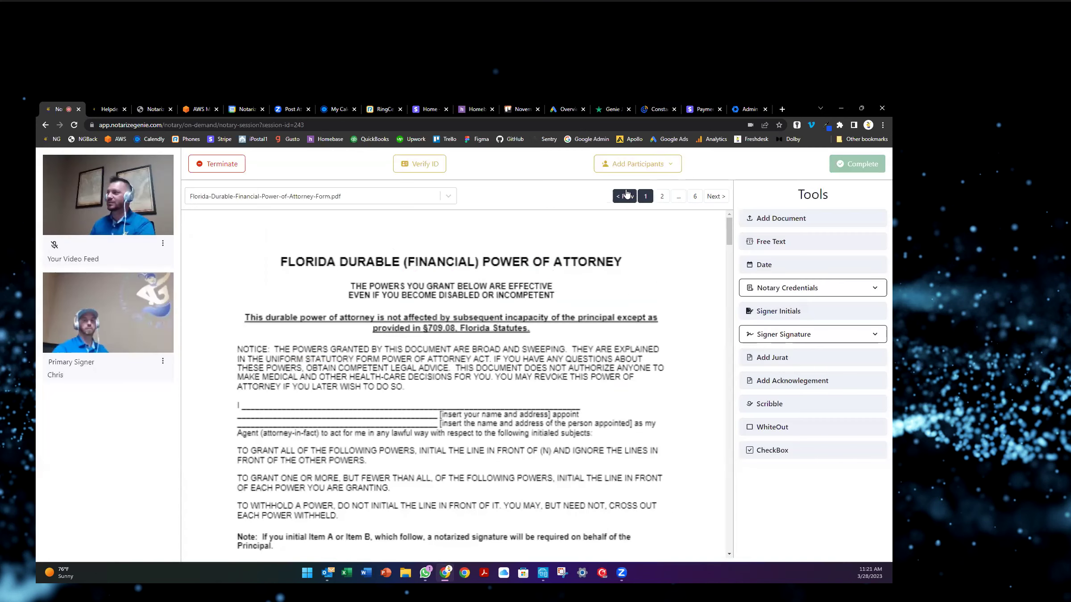
# - Set the witness invitation count to 2, then cancel without inviting any witnesses
pyautogui.click(623, 169)
pyautogui.click(621, 205)
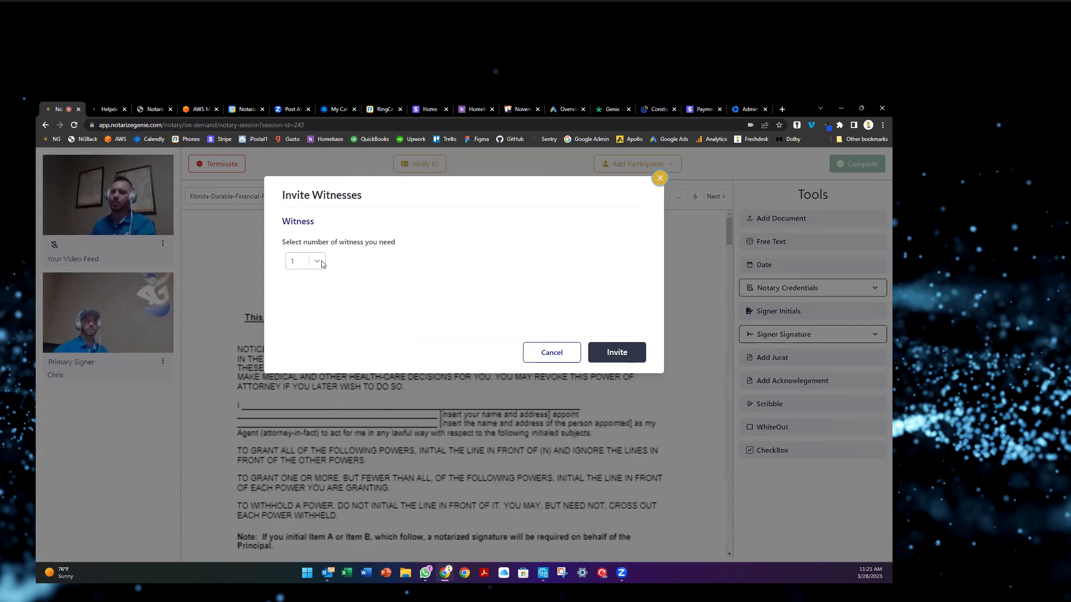
pyautogui.click(322, 264)
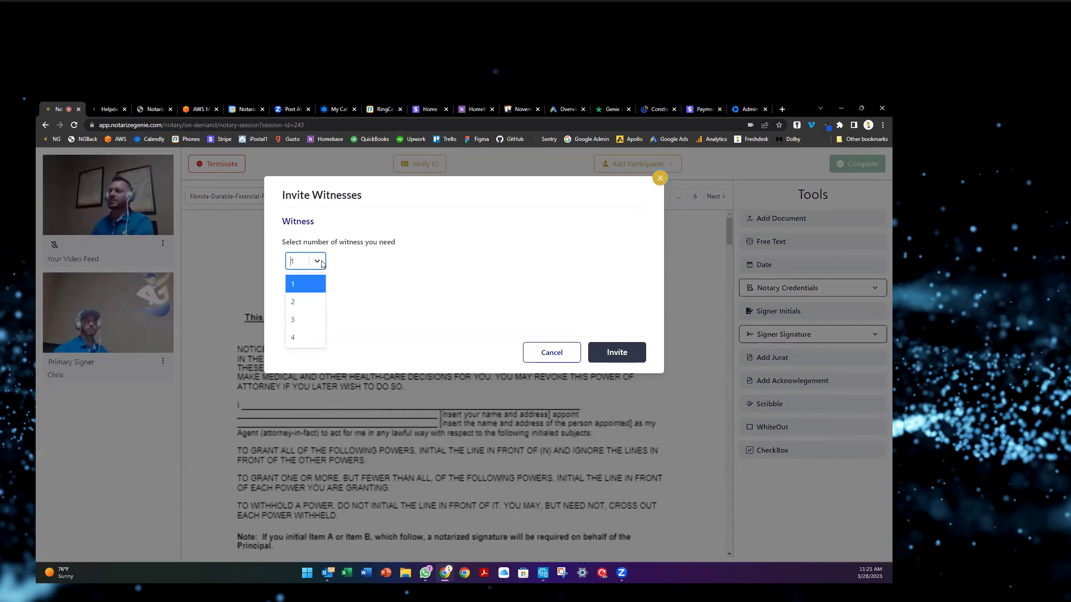
pyautogui.click(314, 304)
pyautogui.click(319, 263)
pyautogui.click(549, 352)
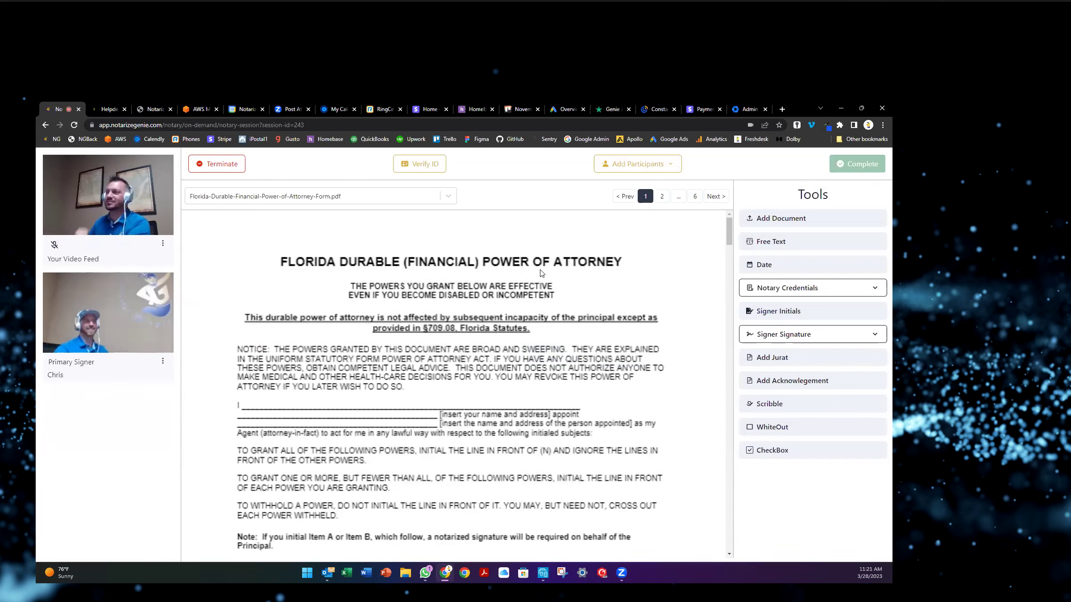
# - Review the Invite Mediators form's first name, last name and email fields, then dismiss it
pyautogui.click(639, 164)
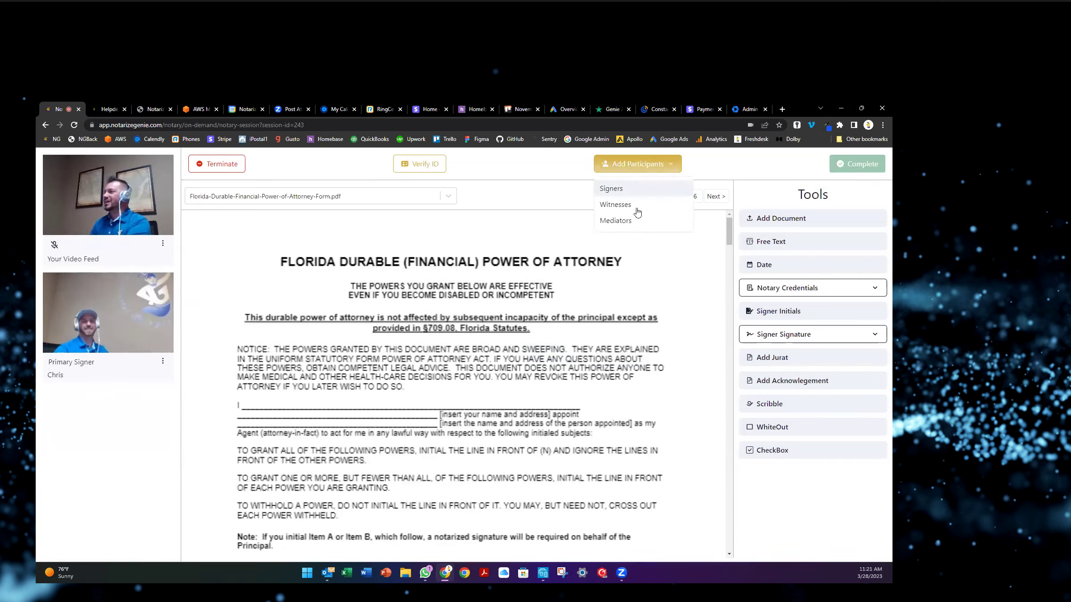
pyautogui.click(629, 222)
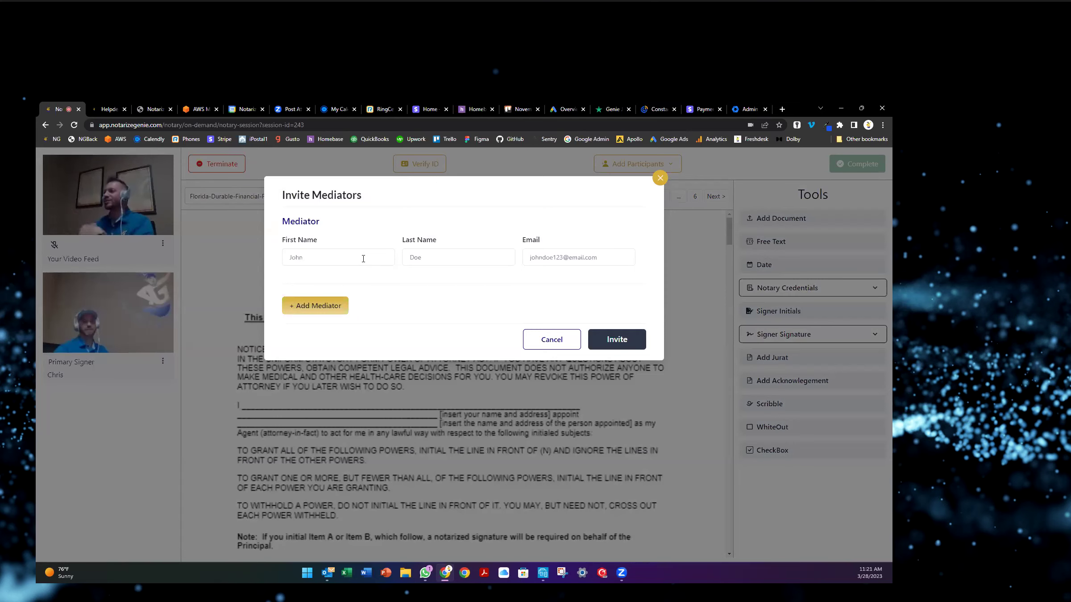
pyautogui.click(363, 259)
pyautogui.click(435, 258)
pyautogui.click(554, 258)
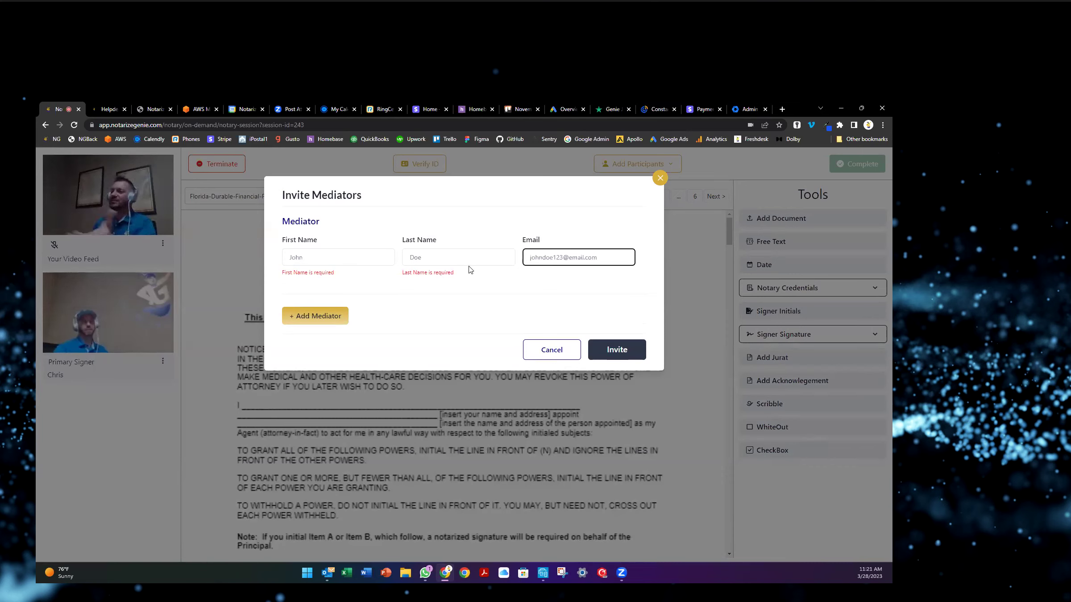
pyautogui.click(529, 348)
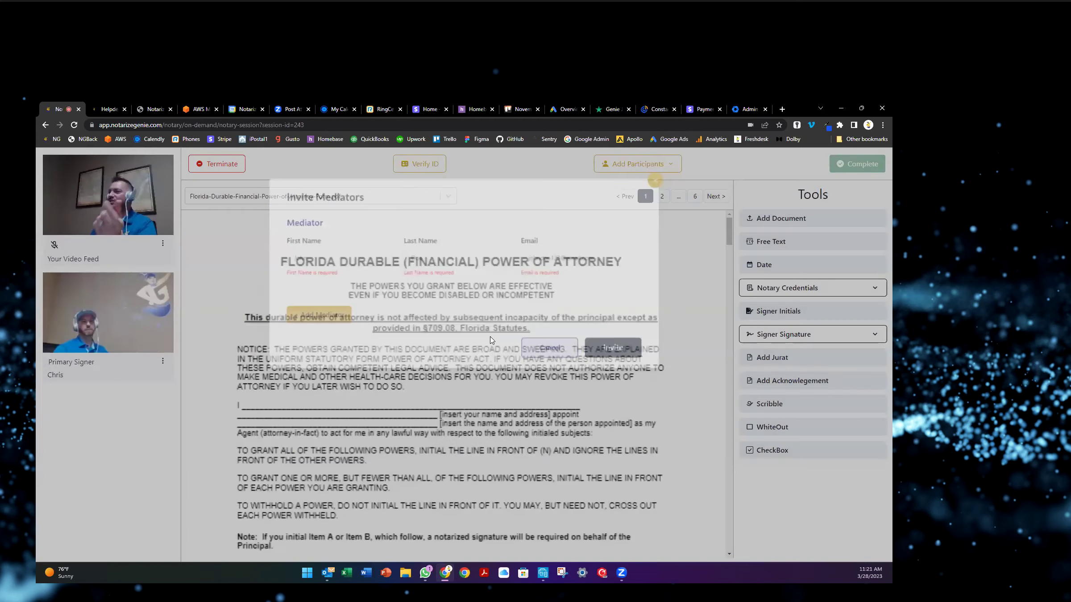
# - Re-verify the primary signer's ID, then place a Free Text box beside the principal's name line
pyautogui.click(430, 172)
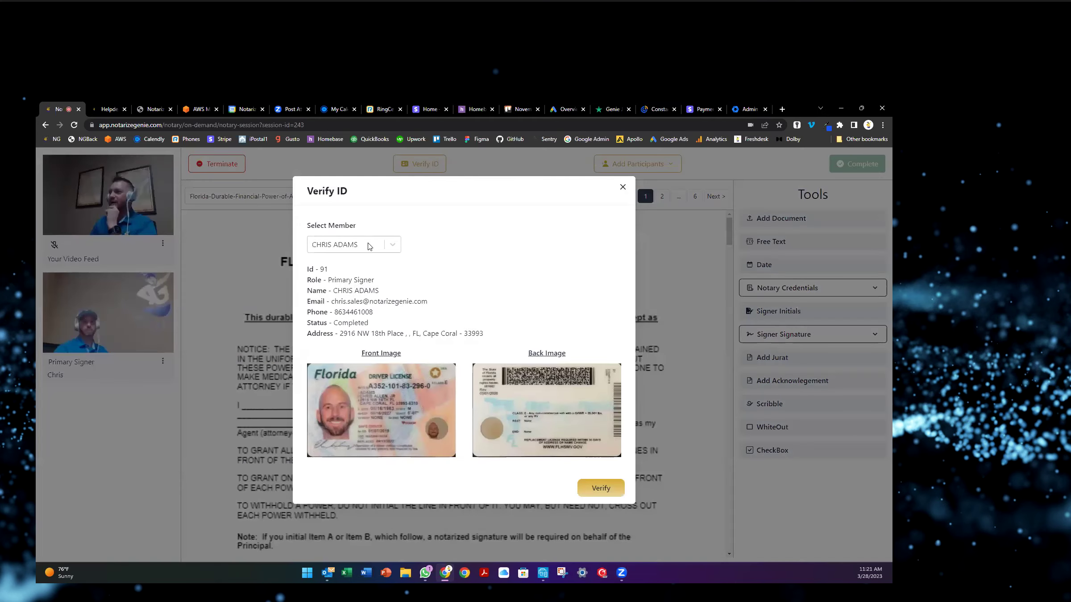
pyautogui.click(368, 245)
pyautogui.click(360, 268)
pyautogui.click(601, 490)
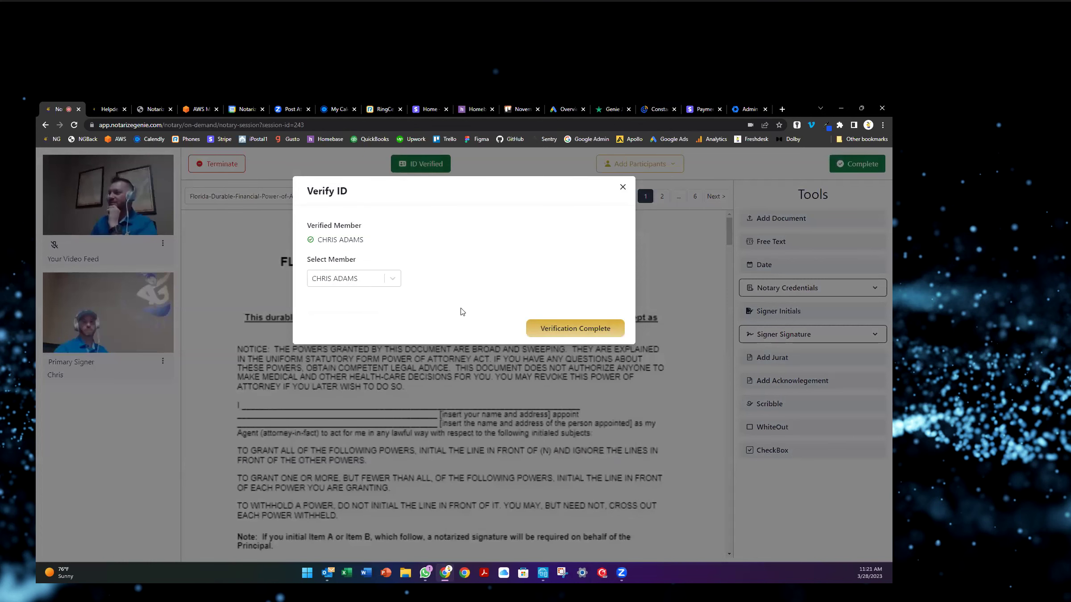
pyautogui.click(569, 326)
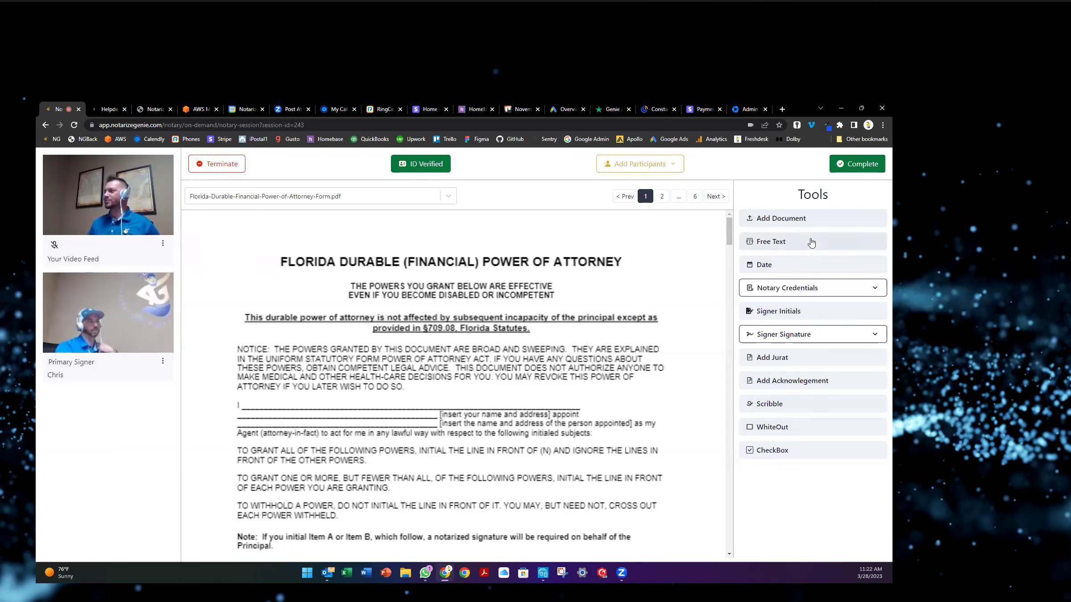
pyautogui.moveTo(799, 242); pyautogui.dragTo(341, 403)
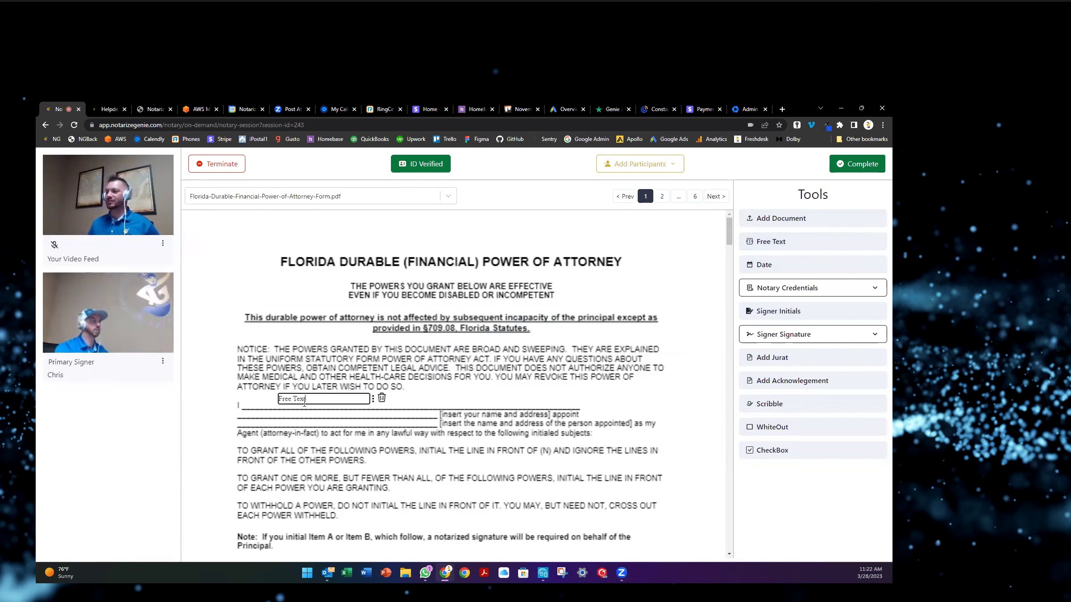
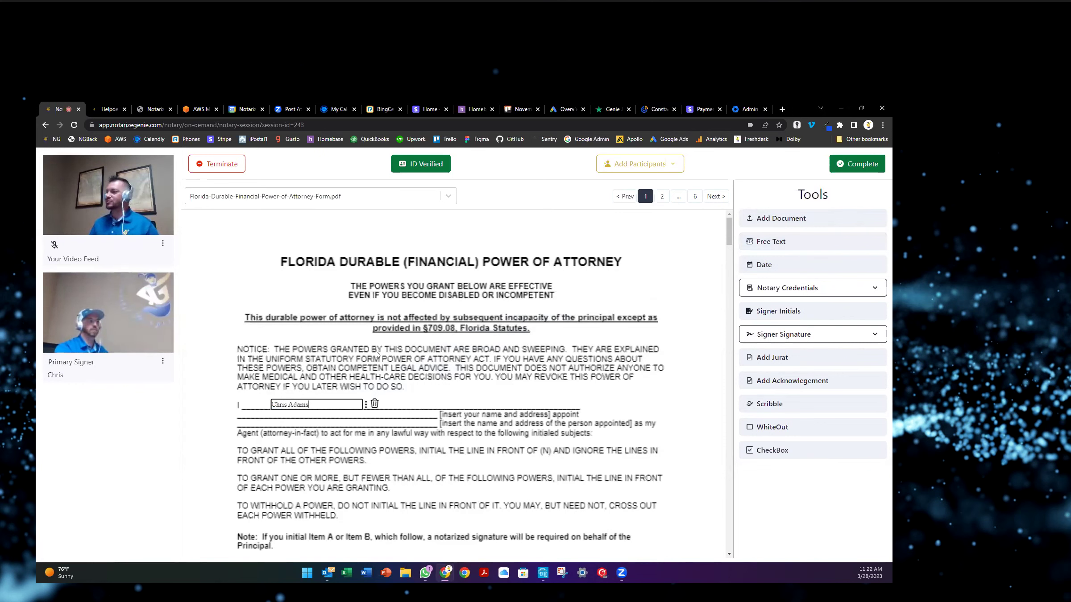
# - Finish the signer's name on the first blank line and add a text field with their address below
pyautogui.click(464, 350)
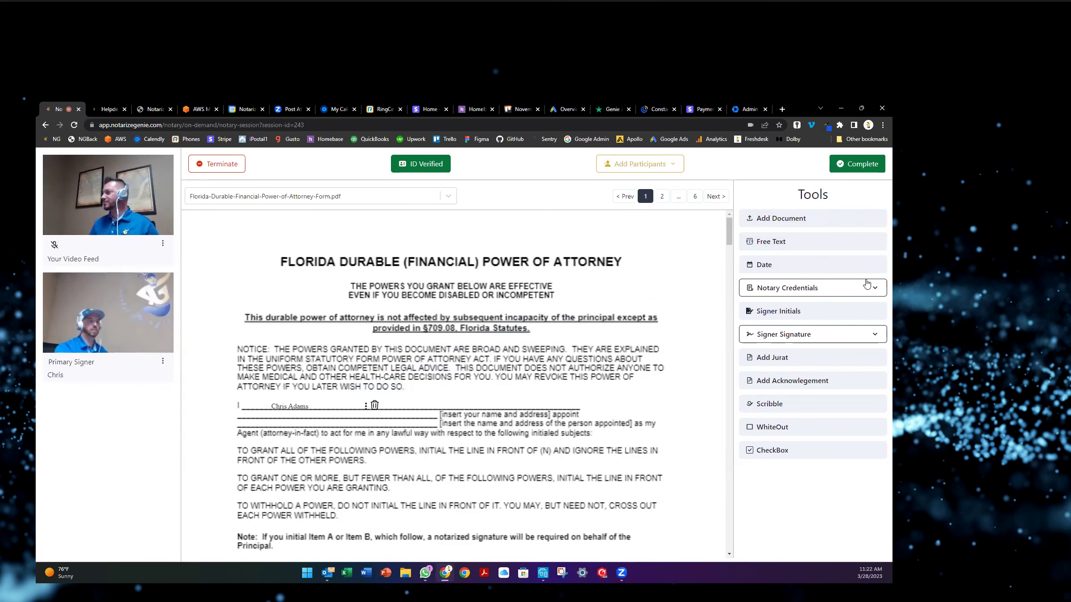
pyautogui.moveTo(795, 243); pyautogui.dragTo(317, 416)
pyautogui.write('C')
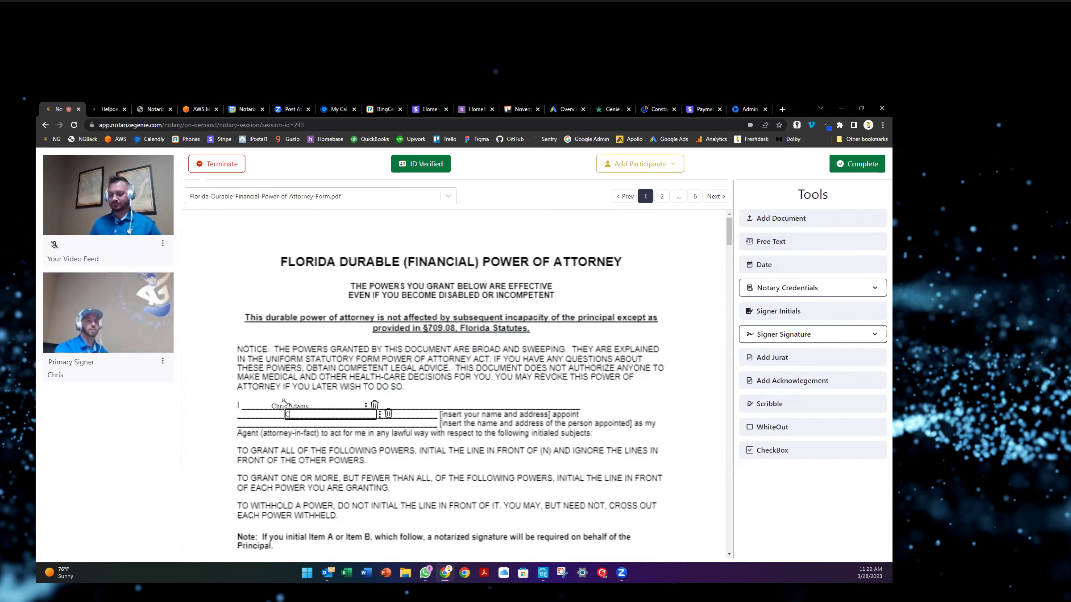
pyautogui.write("hris' Address")
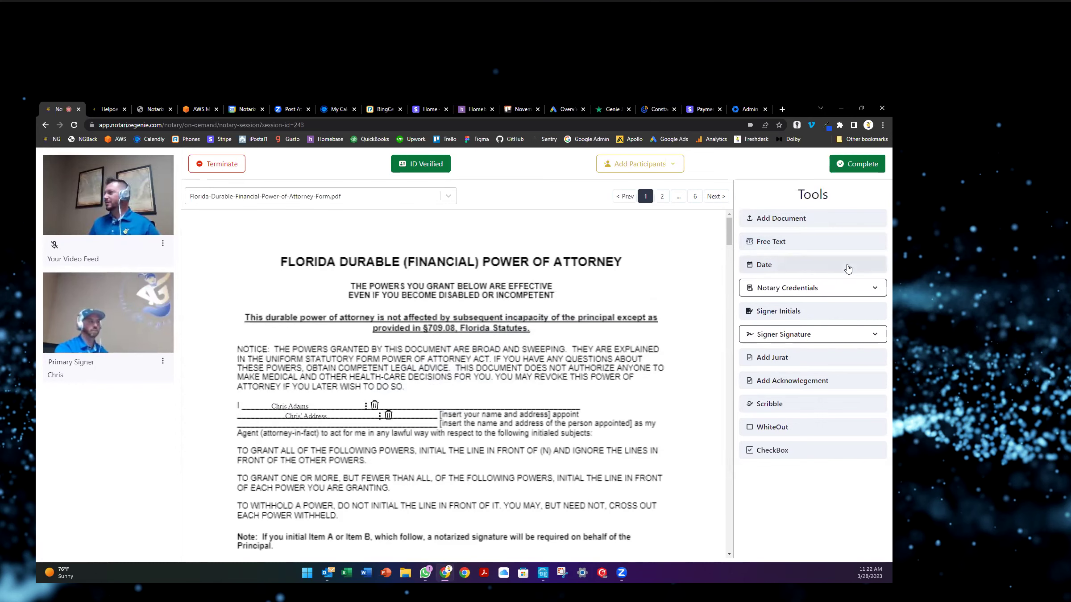
pyautogui.scroll(-1, 587, 284)
pyautogui.scroll(-3, 587, 284)
# - Place signer initials boxes on the INITIAL lines for (A) and (B), shrinking the second to fit
pyautogui.moveTo(821, 311); pyautogui.dragTo(259, 346)
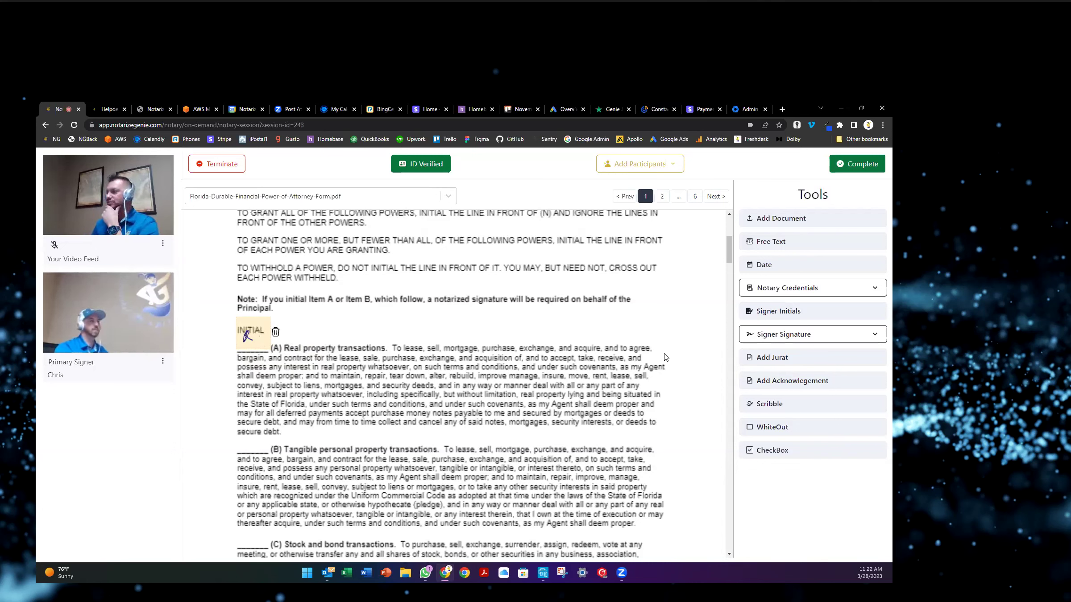
pyautogui.moveTo(806, 312); pyautogui.dragTo(268, 424)
pyautogui.moveTo(317, 452); pyautogui.dragTo(251, 435)
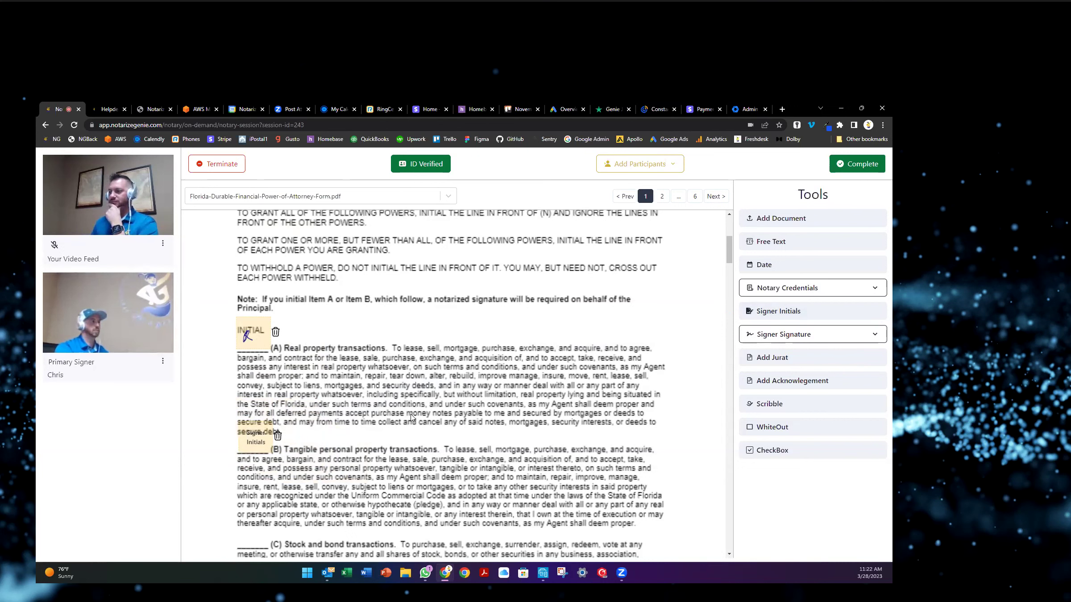
pyautogui.scroll(-3, 419, 384)
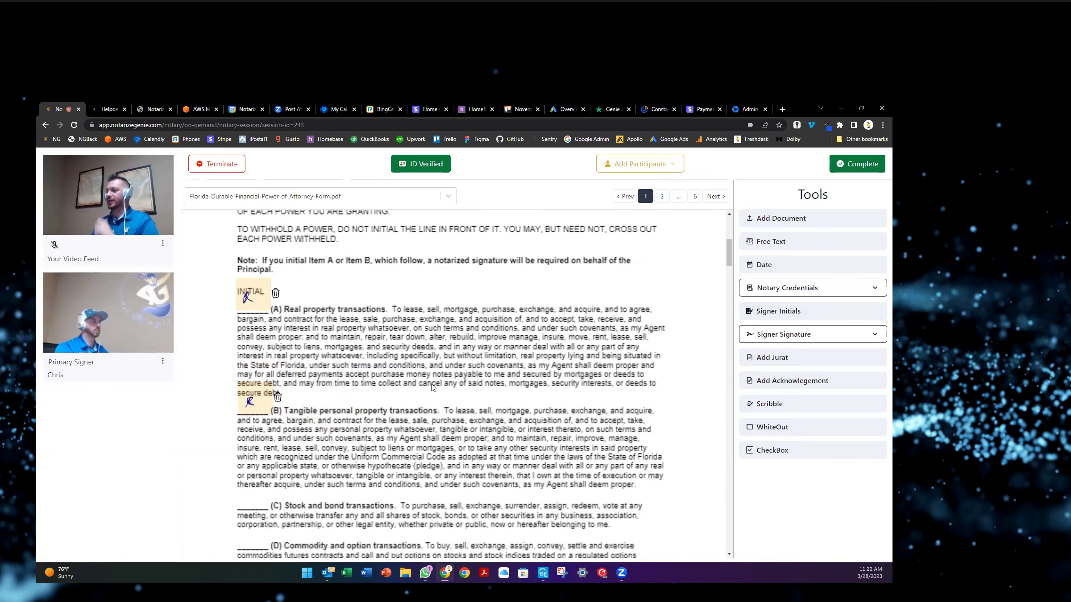
pyautogui.scroll(-6, 431, 387)
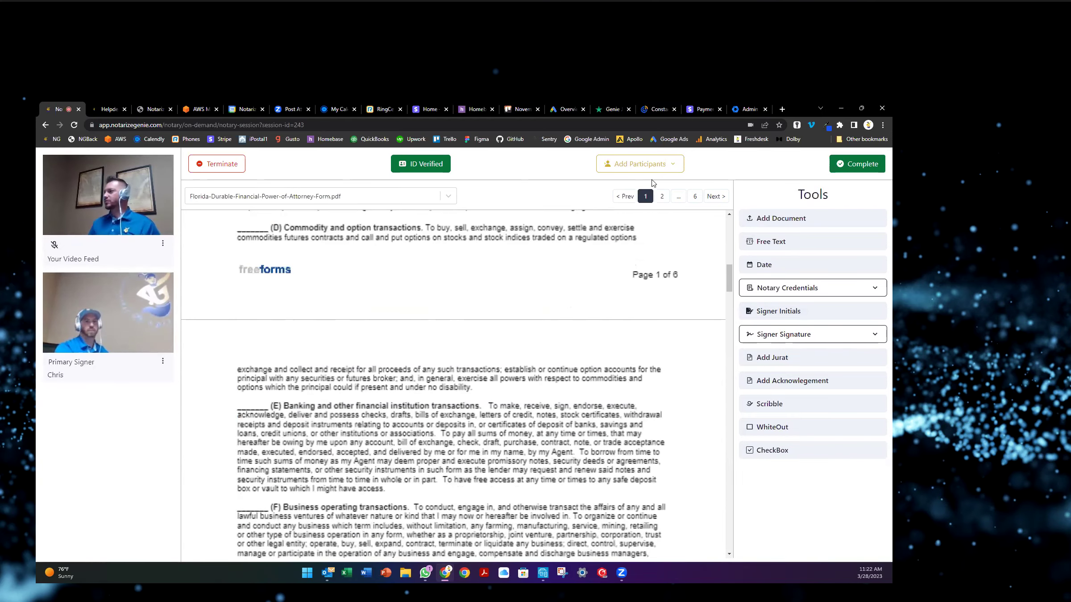
# - Advance to page 5 and place the notary county, Highlands, on the COUNTY OF line
pyautogui.doubleClick(716, 197)
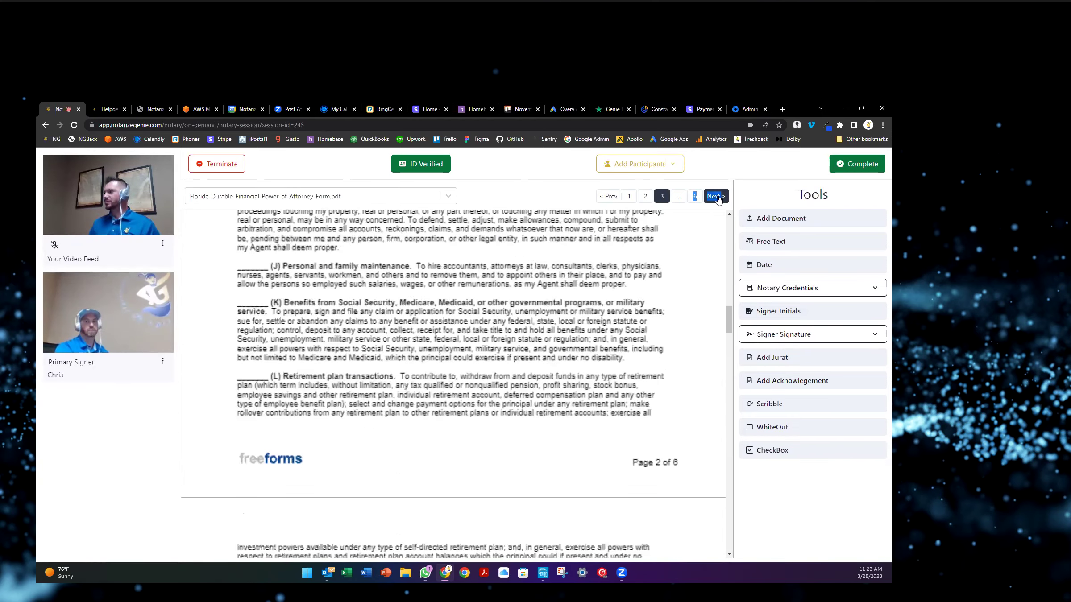
pyautogui.doubleClick(716, 198)
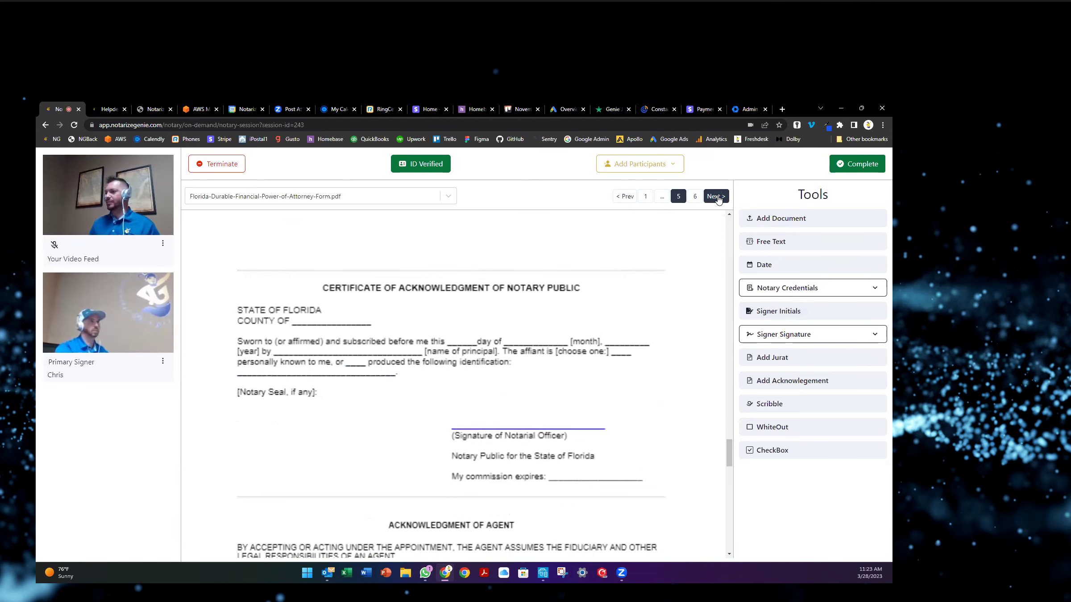
pyautogui.click(806, 291)
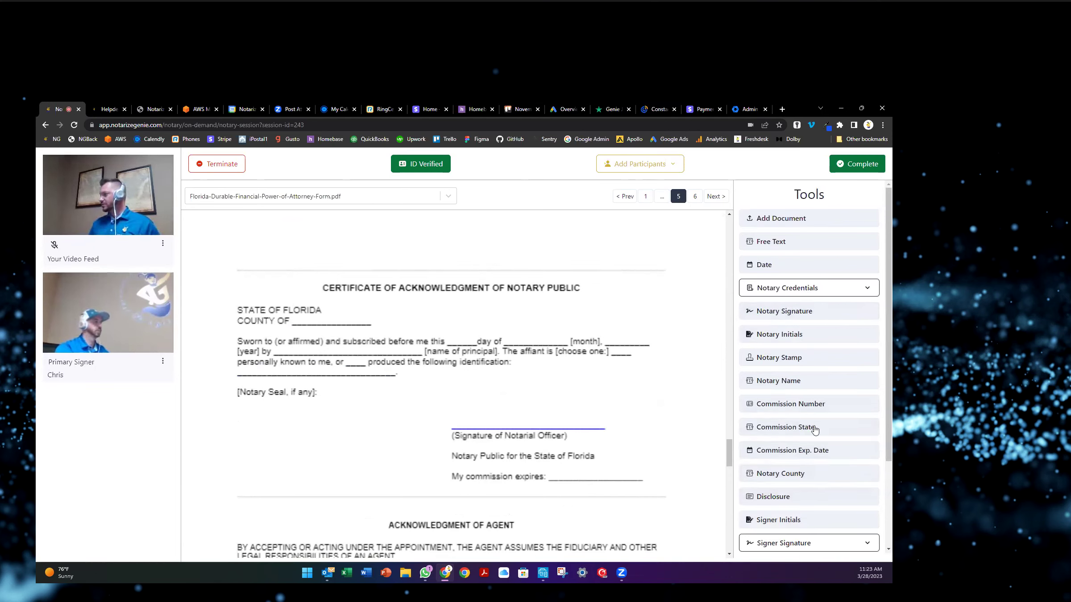
pyautogui.moveTo(807, 475); pyautogui.dragTo(336, 322)
pyautogui.click(446, 340)
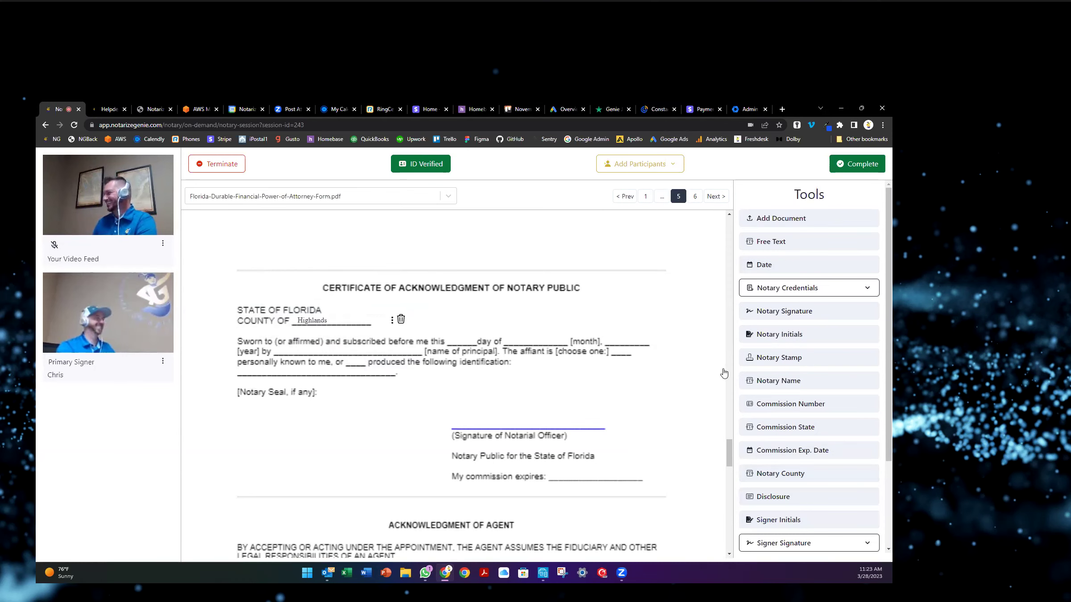
# - Place the date field on the certificate's date blanks using the '28th March, 23' format
pyautogui.moveTo(787, 267); pyautogui.dragTo(547, 332)
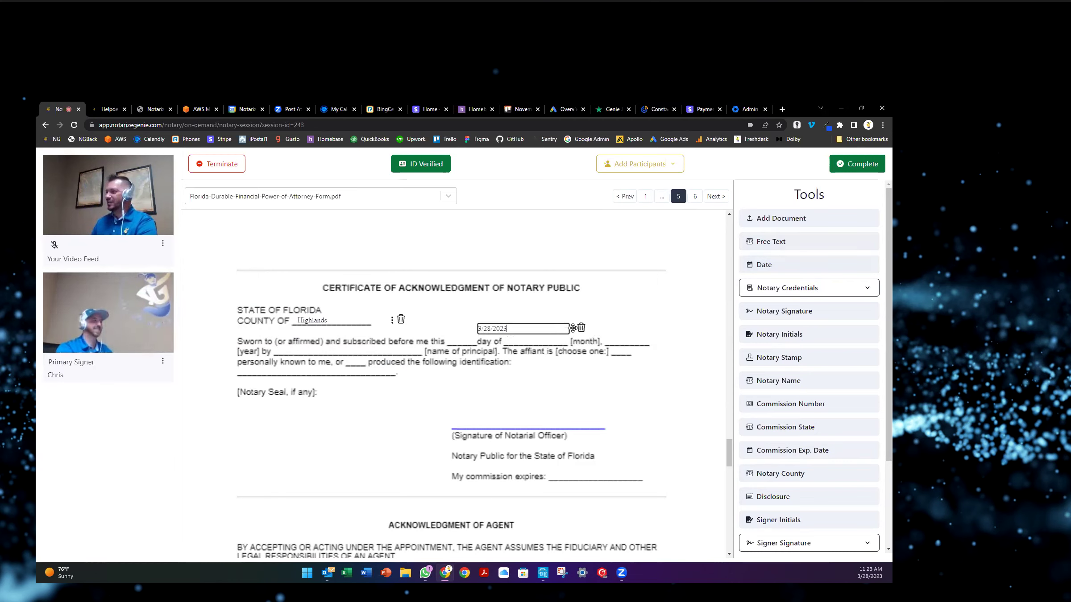
pyautogui.moveTo(573, 327); pyautogui.dragTo(573, 329)
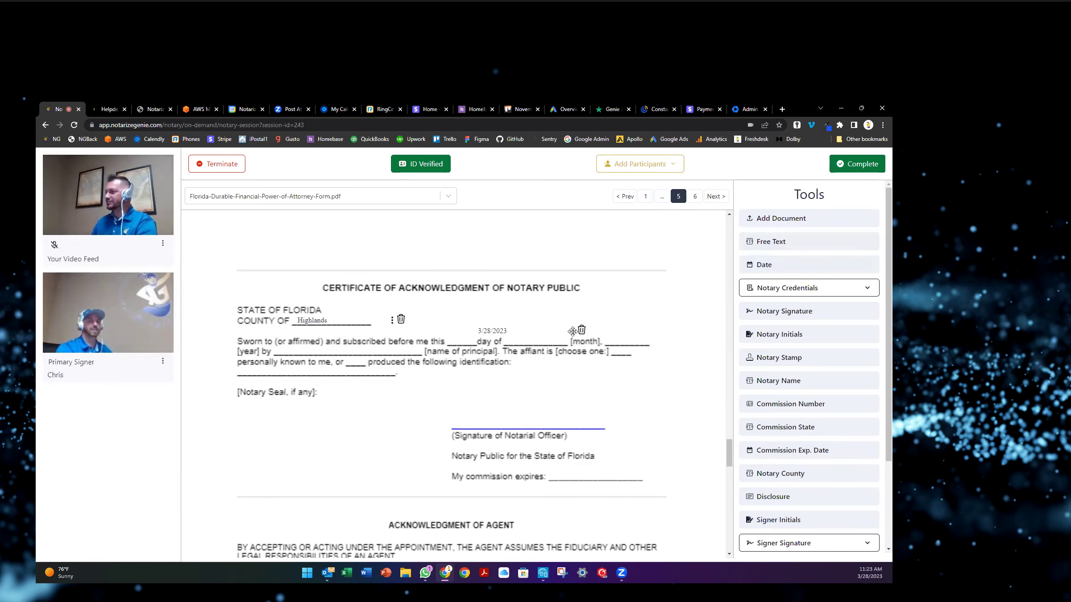
pyautogui.click(573, 331)
pyautogui.click(569, 363)
pyautogui.click(549, 408)
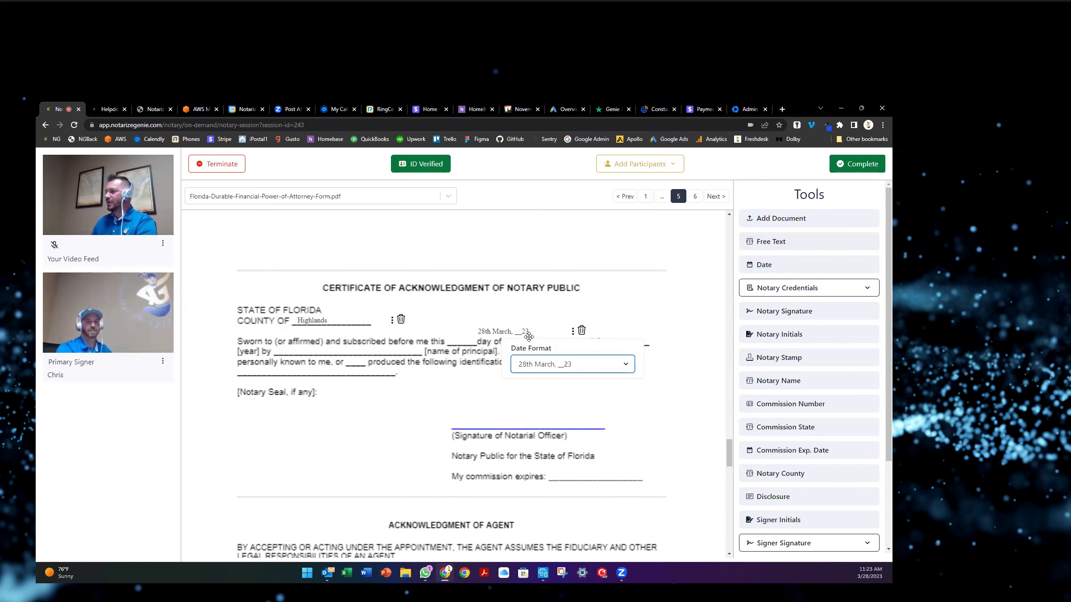
pyautogui.click(522, 332)
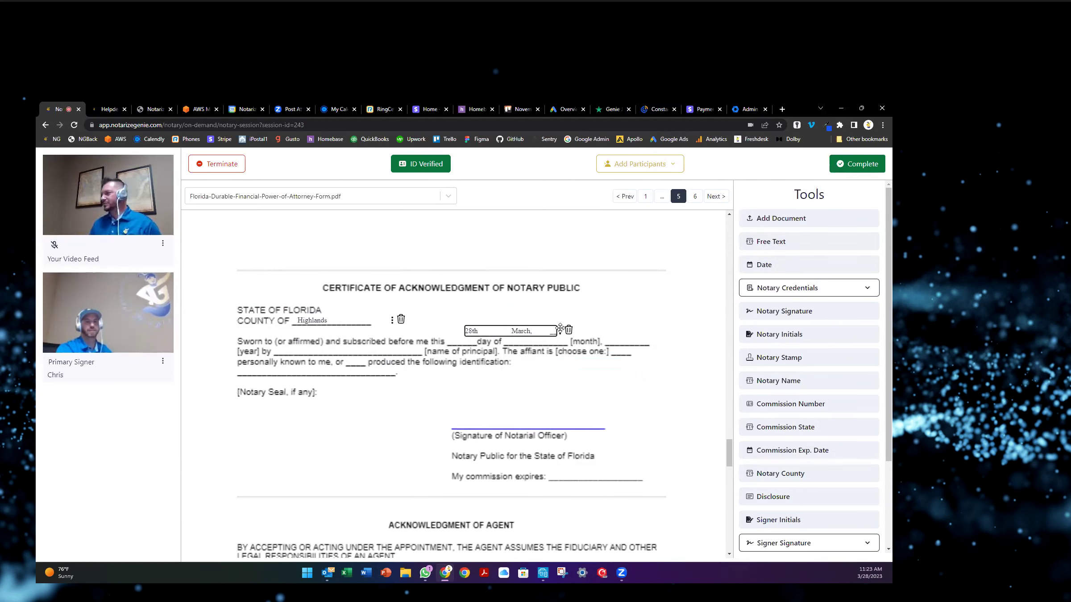
pyautogui.click(572, 332)
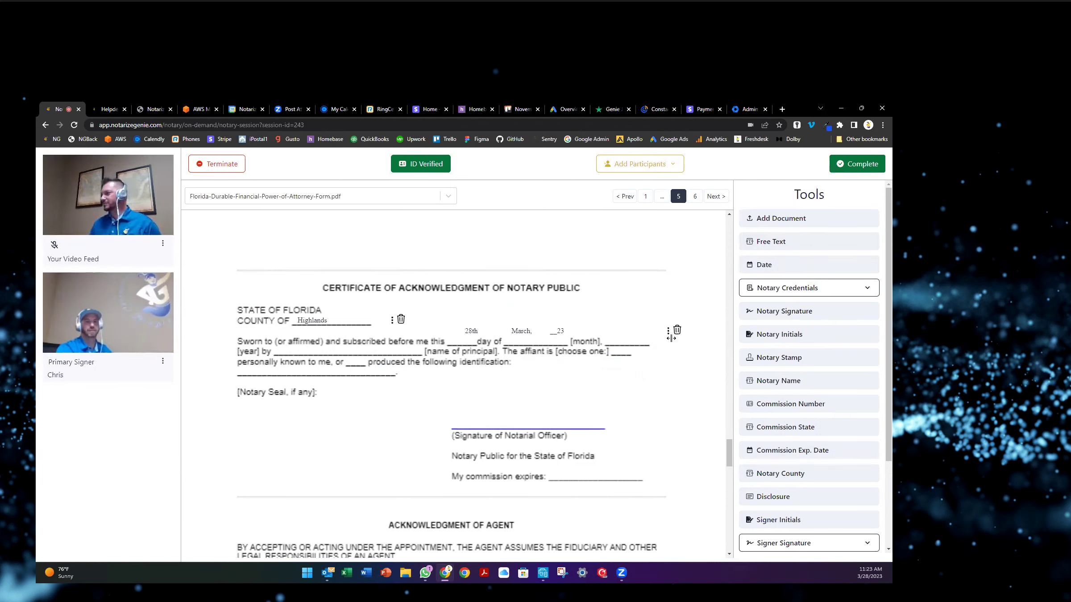
# - Change the year to 2023 and align the date onto the day, month and year blanks
pyautogui.click(545, 332)
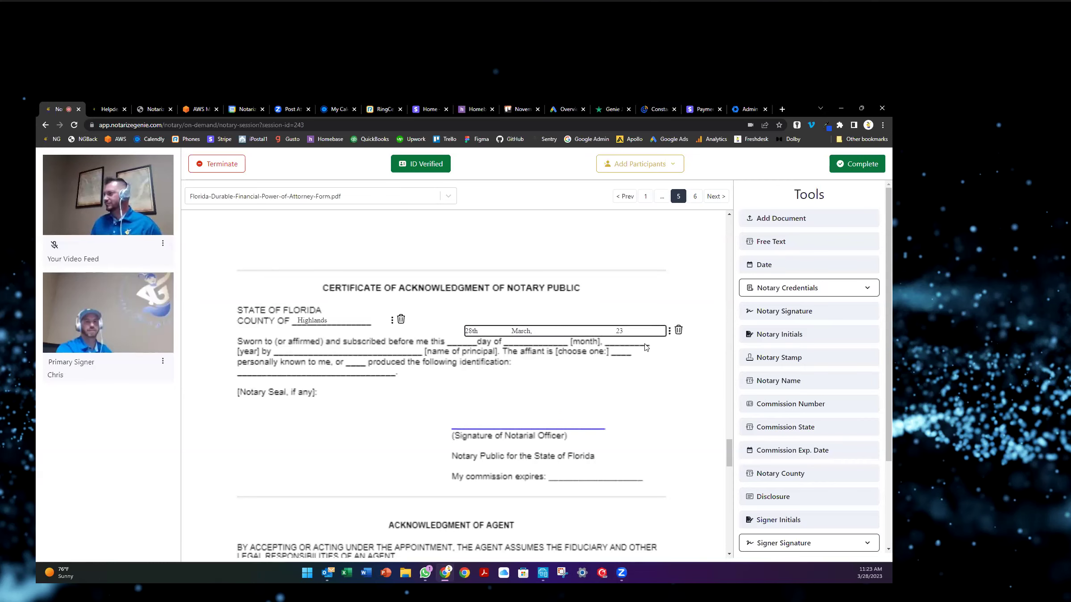
pyautogui.write('2')
pyautogui.write('0')
pyautogui.click(534, 332)
pyautogui.moveTo(533, 333)
pyautogui.mouseDown()
pyautogui.moveTo(538, 341)
pyautogui.moveTo(524, 342)
pyautogui.mouseUp()
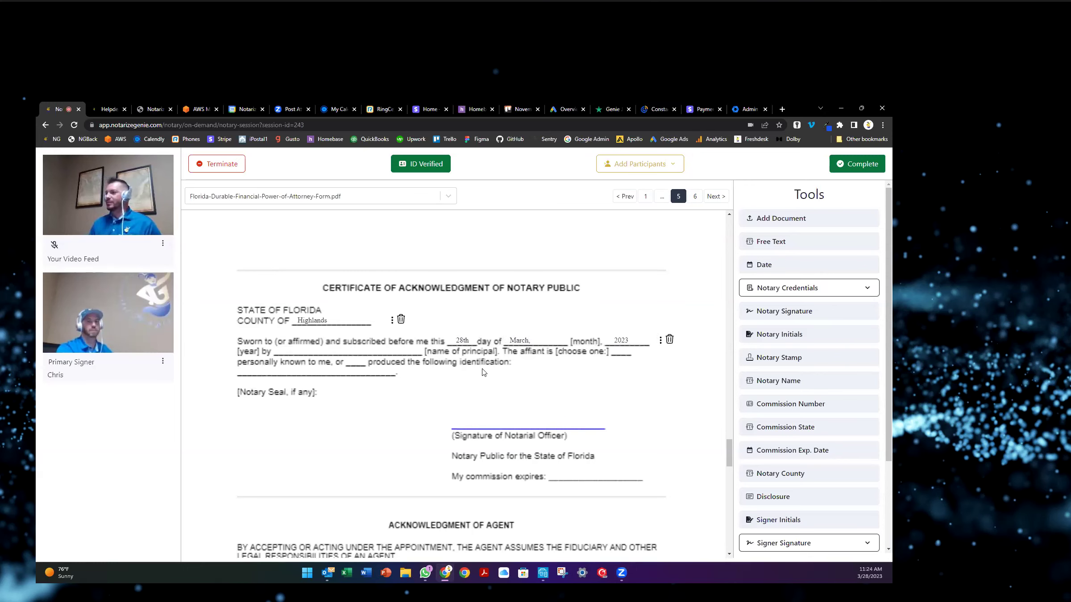
# - Type the principal's name into a text box on the principal name line
pyautogui.moveTo(776, 243); pyautogui.dragTo(303, 342)
pyautogui.click(303, 342)
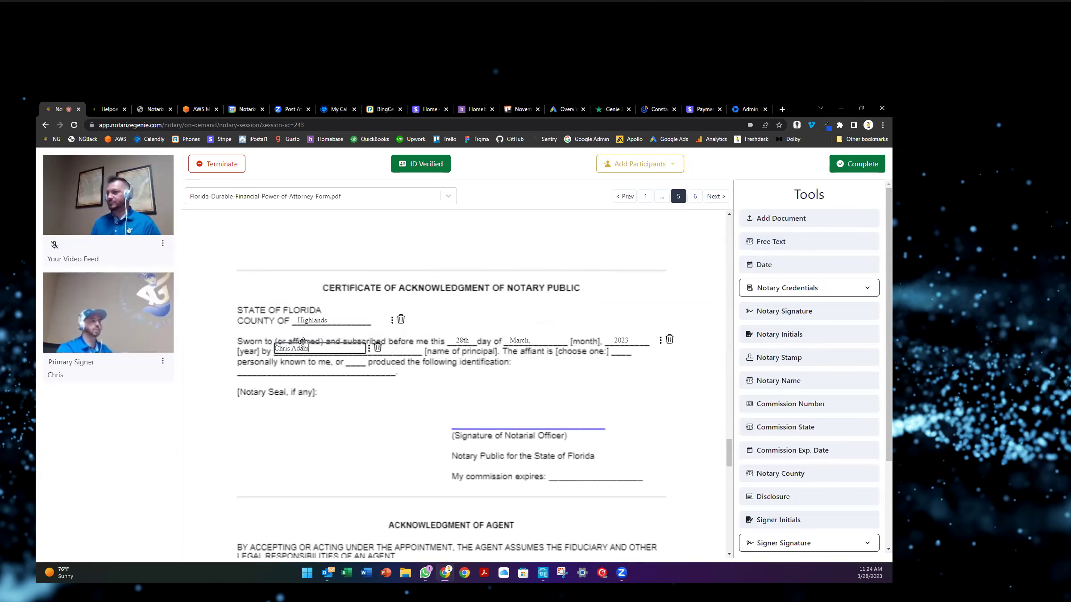
pyautogui.click(514, 368)
# - Add a checkbox at the [choose one:] blank and tick it
pyautogui.scroll(-3, 809, 510)
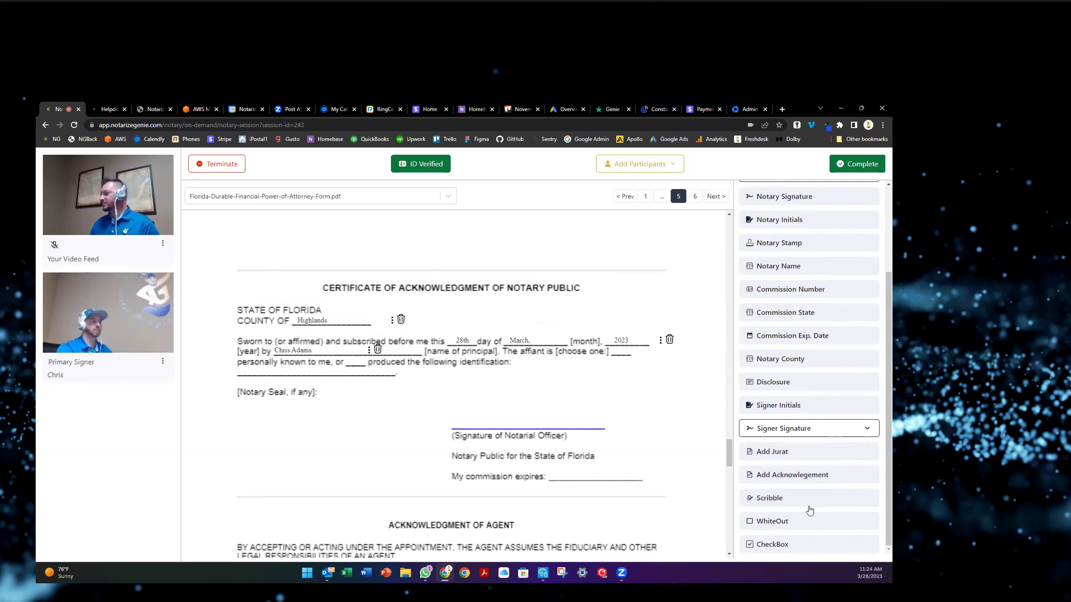
pyautogui.moveTo(797, 555); pyautogui.dragTo(620, 351)
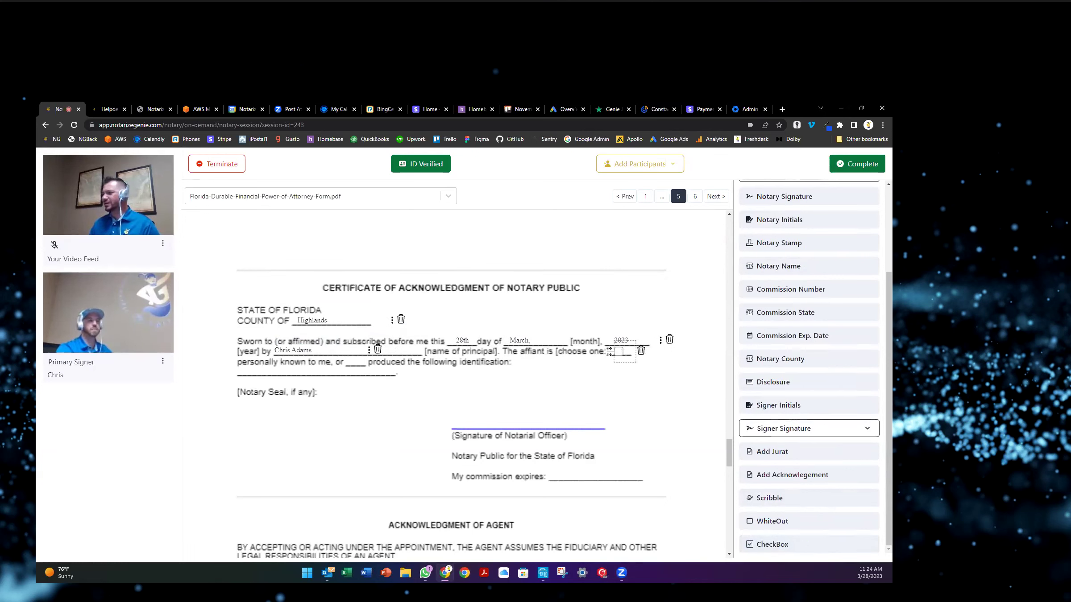
pyautogui.click(620, 352)
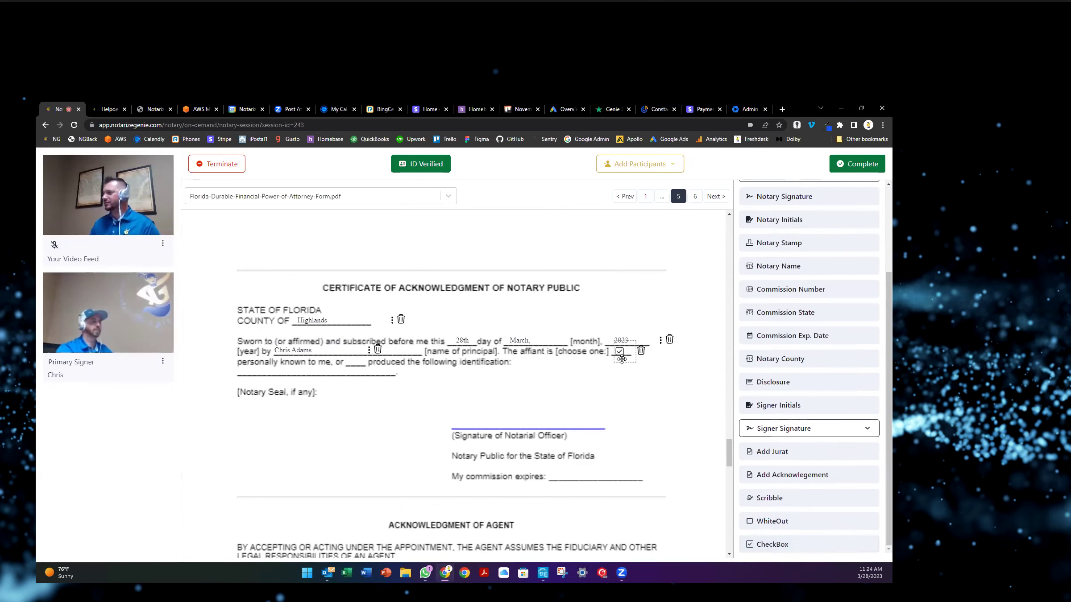
# - Add a text box reading N/A on the identification line and shift it left
pyautogui.scroll(3, 760, 328)
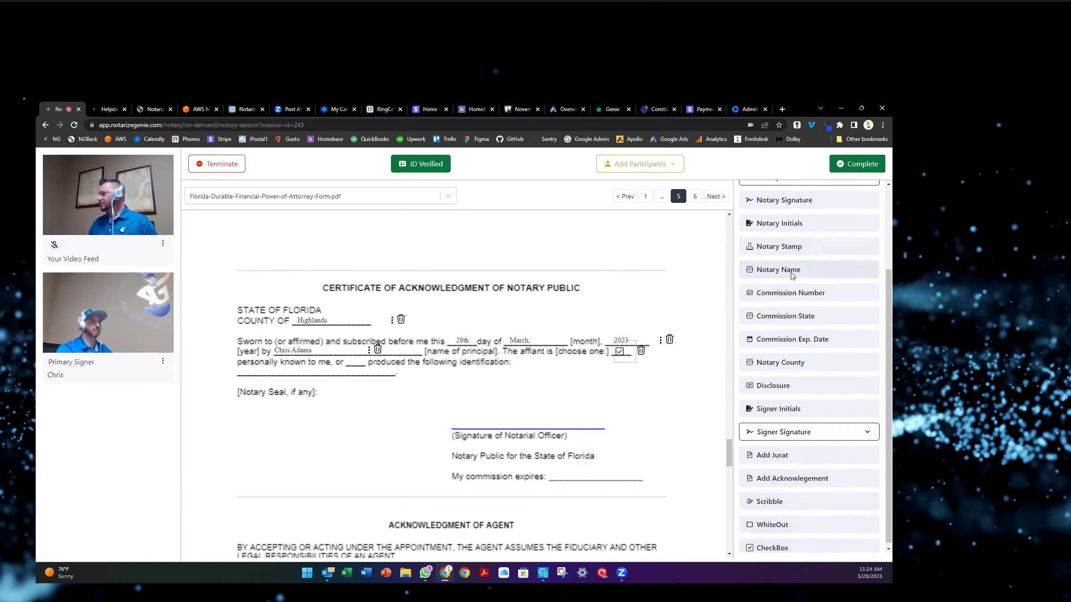
pyautogui.moveTo(776, 242); pyautogui.dragTo(295, 373)
pyautogui.click(330, 372)
pyautogui.hotkey('ctrl', 'a')
pyautogui.write('NB/A')
pyautogui.hotkey('ctrl', 'a')
pyautogui.write('N')
pyautogui.moveTo(330, 372); pyautogui.dragTo(309, 372)
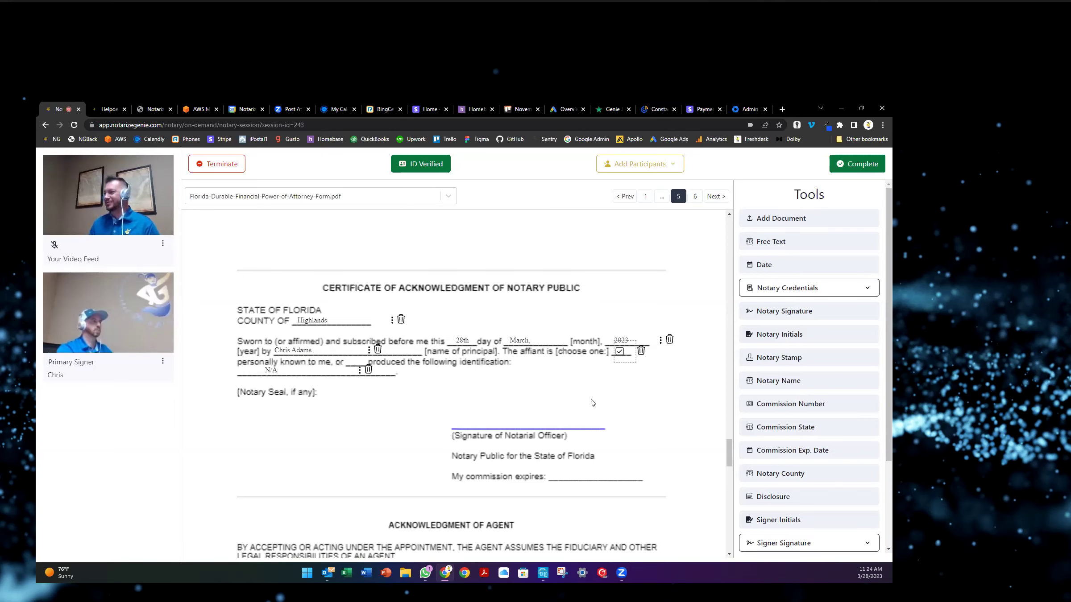
# - Place the notary signature on the officer's line and the 05-31-2024 commission expiry date
pyautogui.click(831, 316)
pyautogui.click(500, 418)
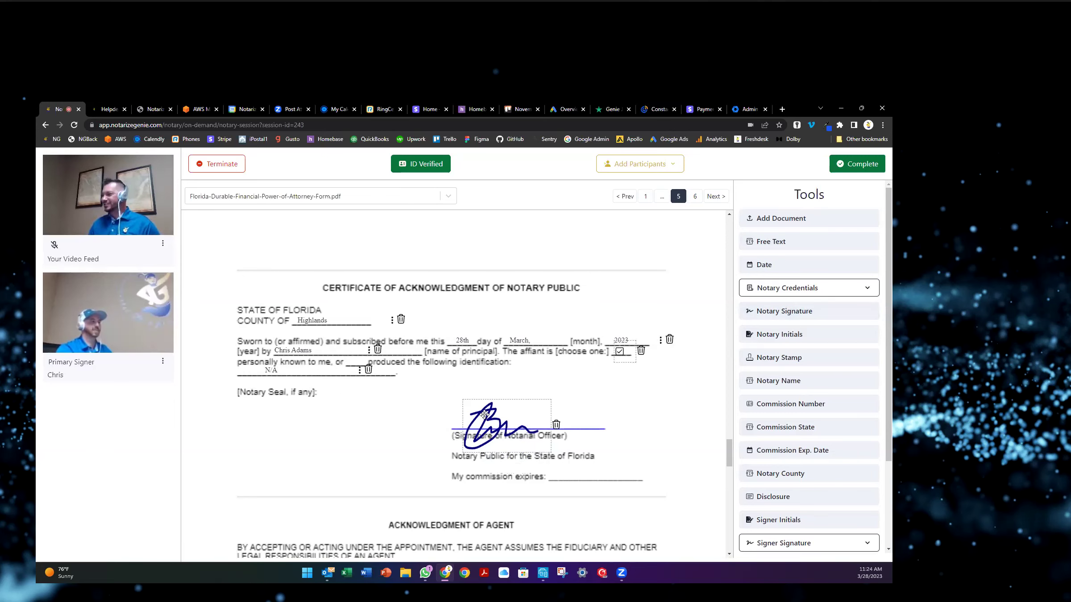
pyautogui.click(825, 450)
pyautogui.click(599, 472)
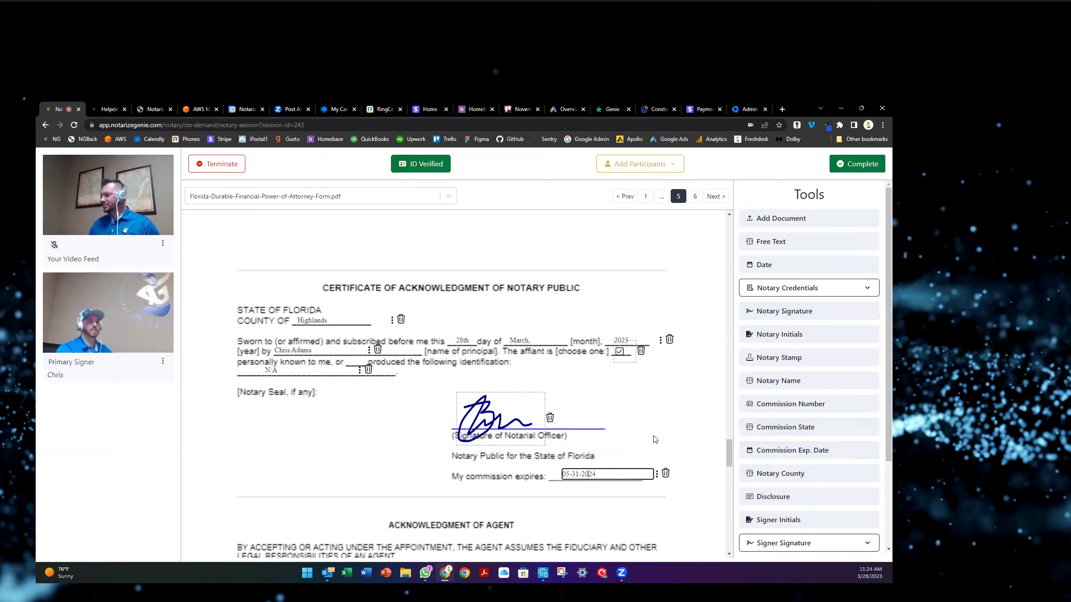
# - Add a resized Acknowledgement notary seal and the online-notarization disclosure below the certificate
pyautogui.click(808, 359)
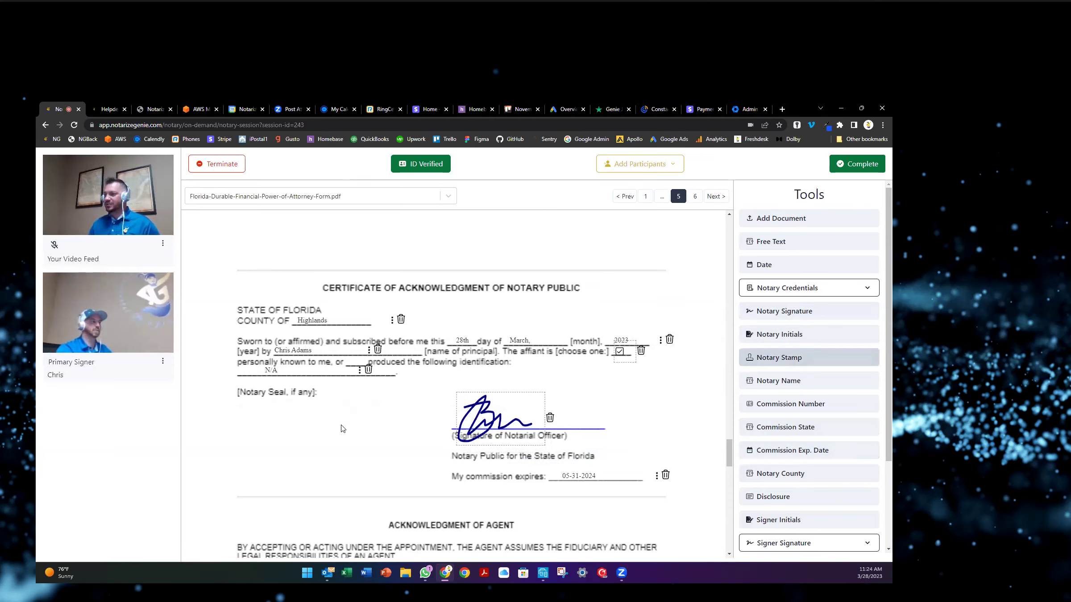
pyautogui.click(341, 425)
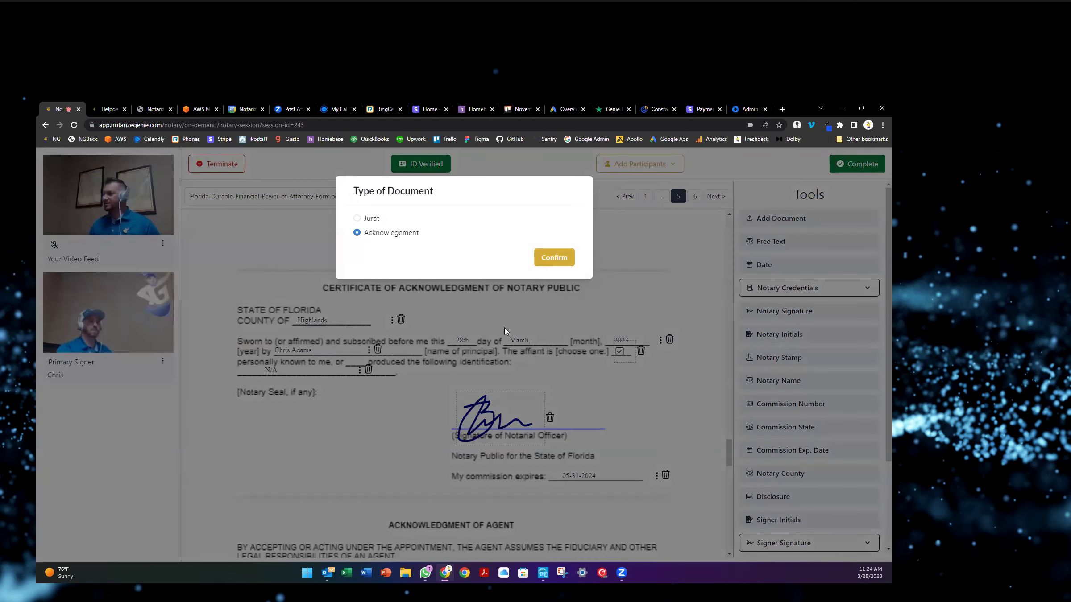
pyautogui.click(554, 257)
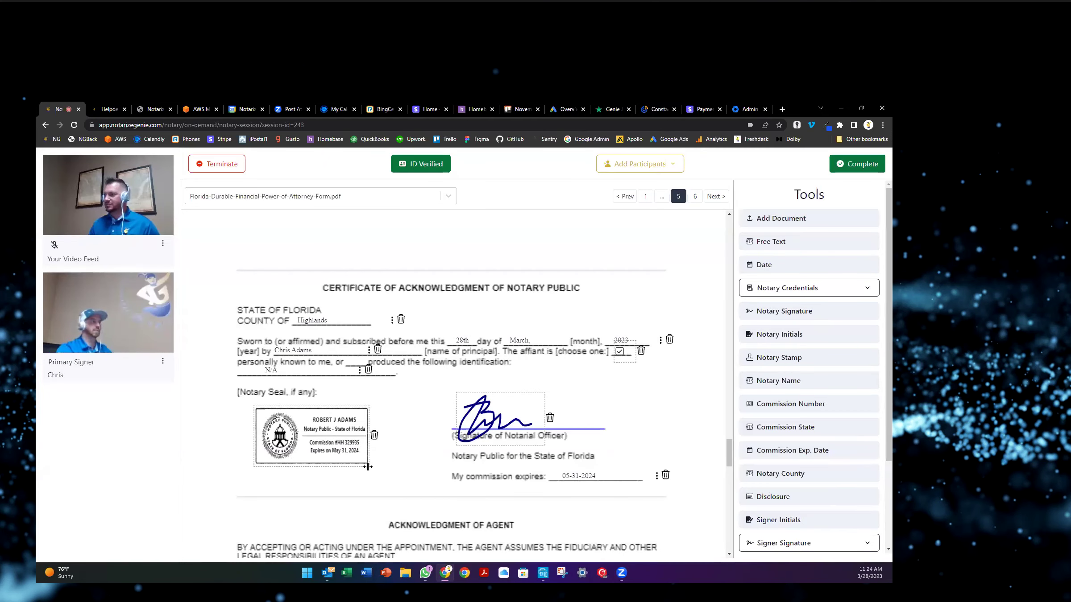
pyautogui.moveTo(368, 467); pyautogui.dragTo(383, 464)
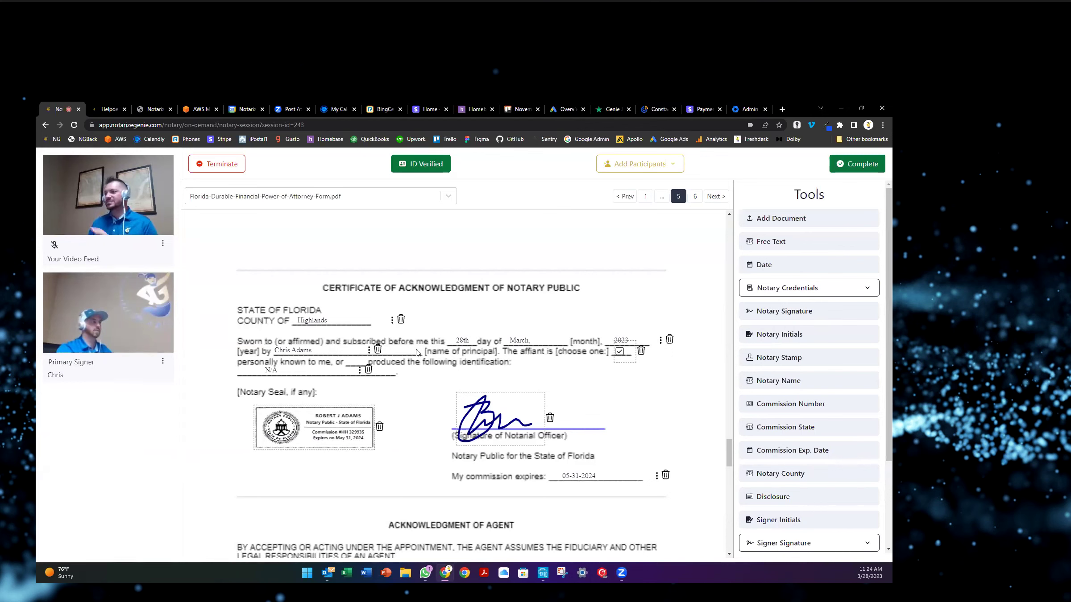
pyautogui.moveTo(785, 496)
pyautogui.mouseDown()
pyautogui.moveTo(615, 498)
pyautogui.moveTo(308, 474)
pyautogui.moveTo(356, 486)
pyautogui.moveTo(513, 479)
pyautogui.mouseUp()
# - Widen and nudge the disclosure box so its full sentence shows below the commission line
pyautogui.moveTo(410, 479); pyautogui.dragTo(400, 491)
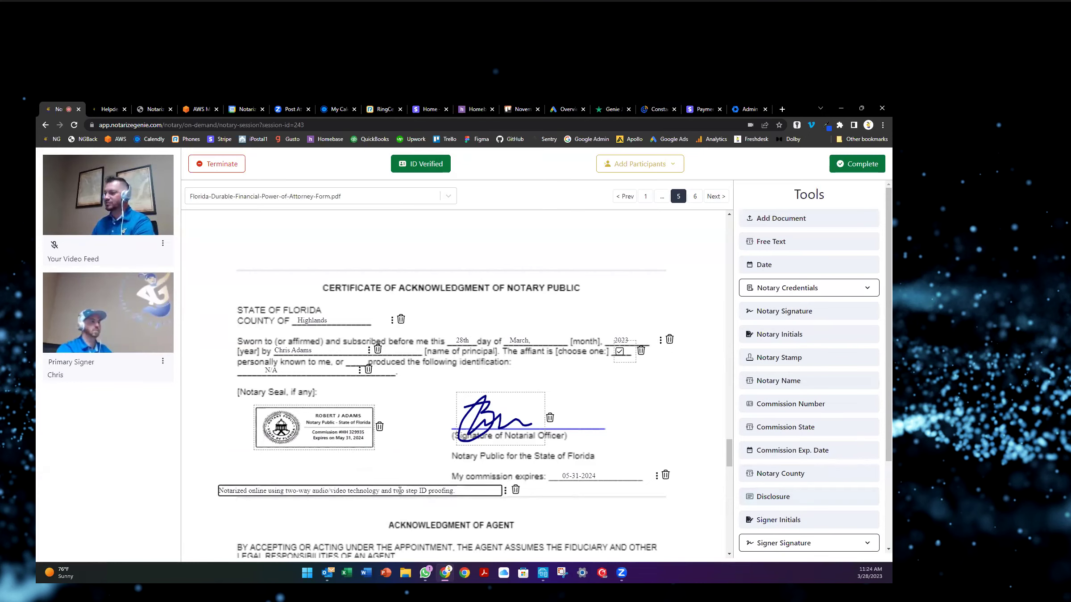
pyautogui.click(399, 464)
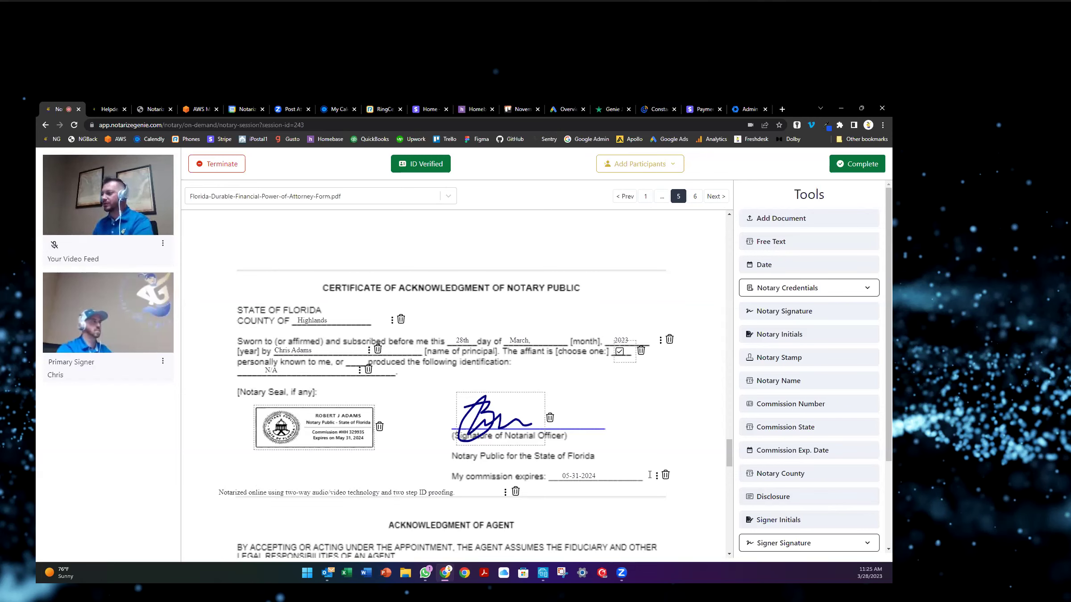
pyautogui.click(380, 492)
pyautogui.moveTo(381, 493); pyautogui.dragTo(372, 493)
pyautogui.click(395, 458)
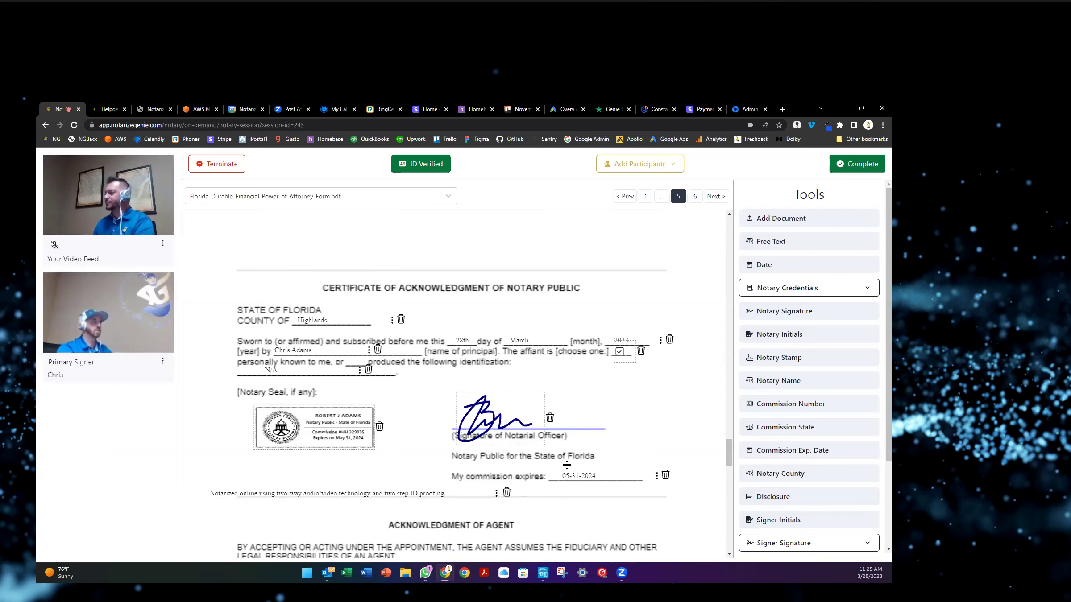
# - Scroll to Acknowledgment of Agent, collapse Notary Credentials and expand the signer's signature options
pyautogui.scroll(-3, 633, 422)
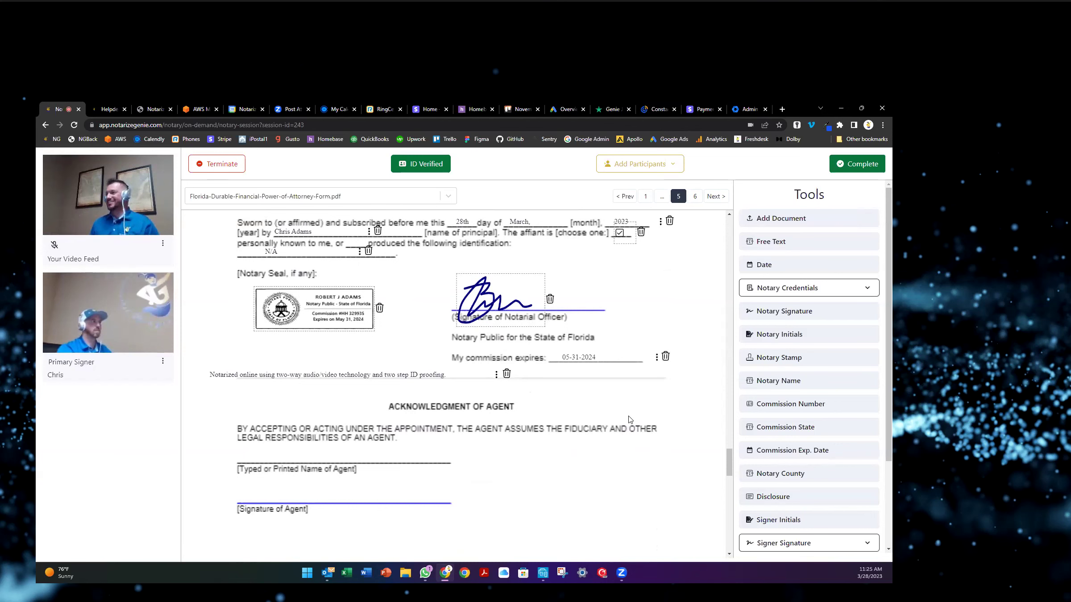
pyautogui.click(797, 288)
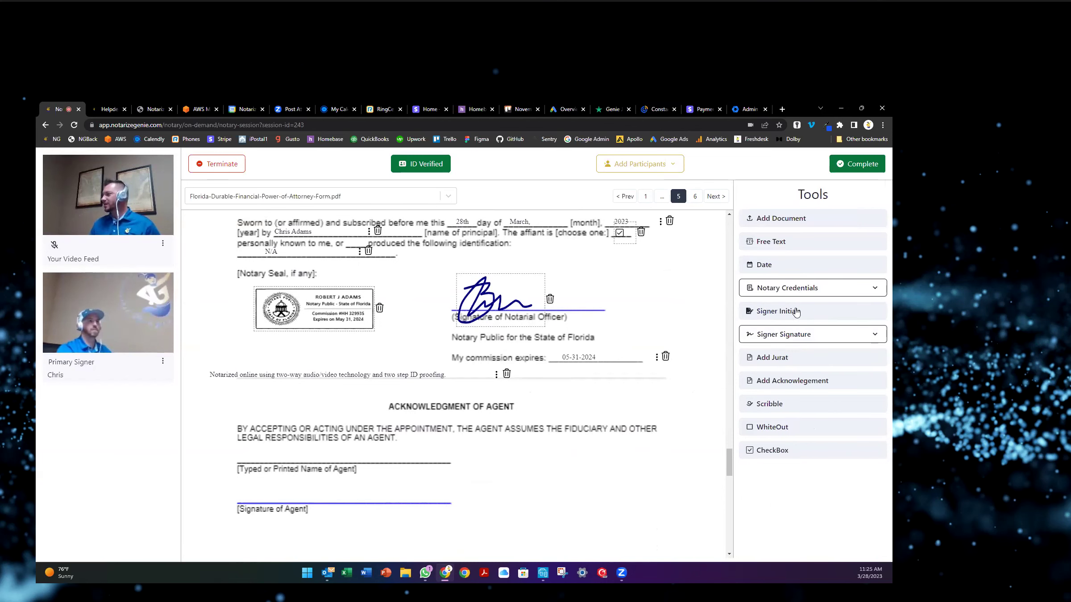
pyautogui.click(792, 335)
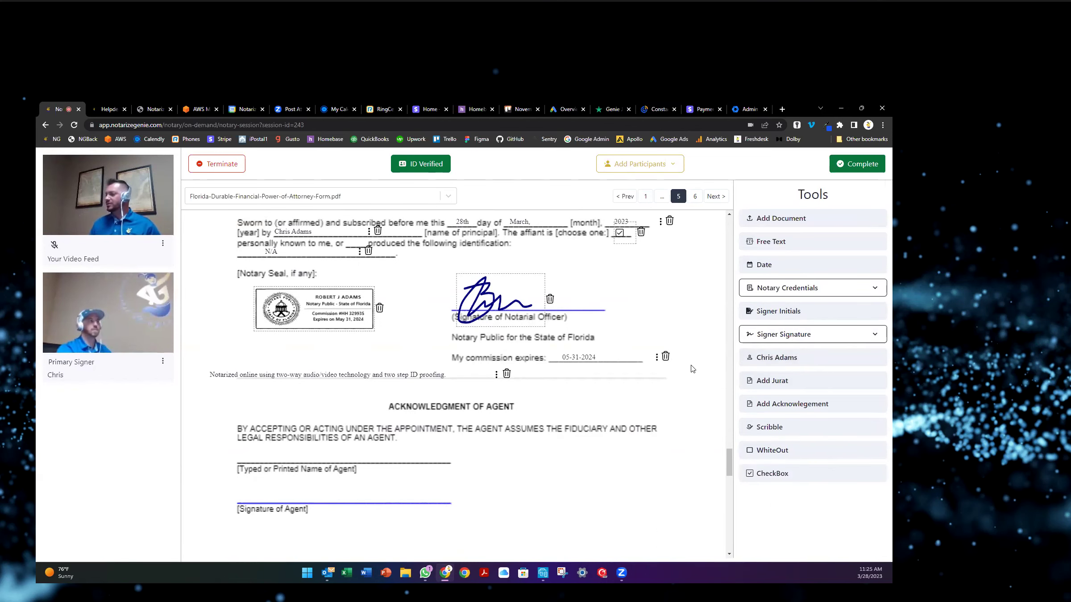
# - Place the signer's signature on the agent name line, then scroll up to Hurricane Relocation Receipts.pdf
pyautogui.scroll(-6, 725, 361)
pyautogui.scroll(3, 475, 364)
pyautogui.moveTo(802, 356)
pyautogui.mouseDown()
pyautogui.moveTo(406, 353)
pyautogui.moveTo(282, 340)
pyautogui.moveTo(302, 330)
pyautogui.mouseUp()
pyautogui.scroll(6, 562, 372)
pyautogui.scroll(-3, 562, 372)
pyautogui.scroll(-3, 562, 371)
pyautogui.moveTo(341, 335); pyautogui.dragTo(310, 335)
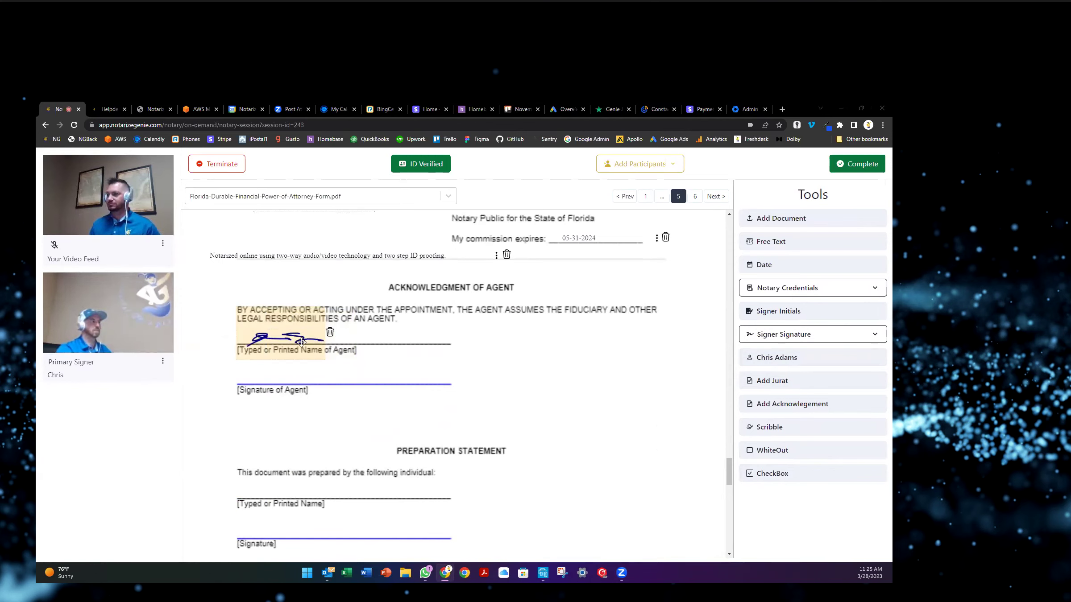
pyautogui.moveTo(302, 342); pyautogui.dragTo(300, 334)
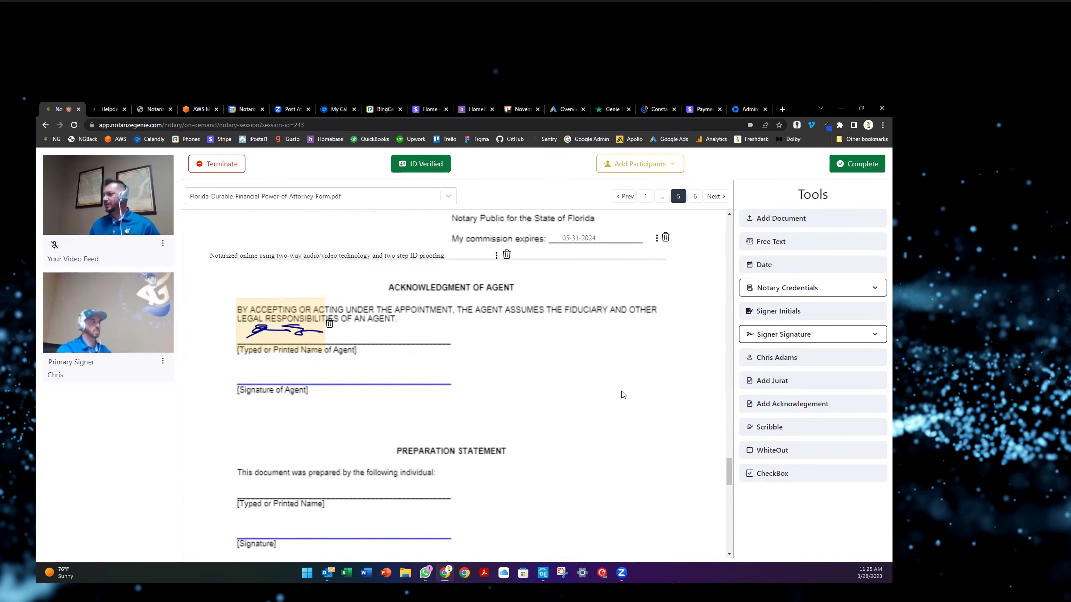
pyautogui.scroll(20, 623, 395)
pyautogui.scroll(15, 557, 378)
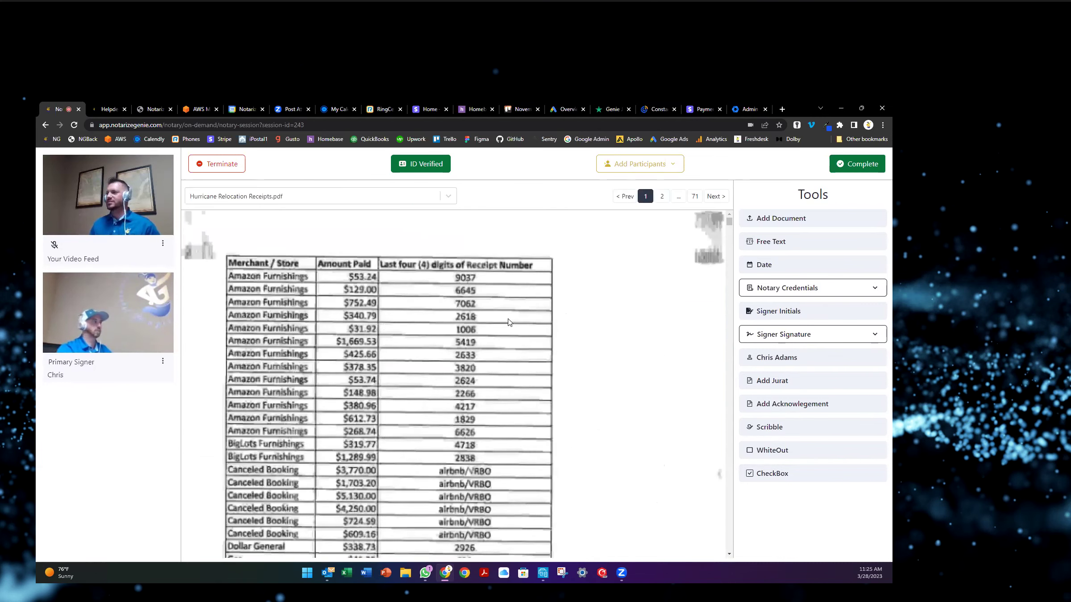
# - Scroll through Hurricane Relocation Receipts.pdf and jump to its last page, 71
pyautogui.scroll(-20, 513, 324)
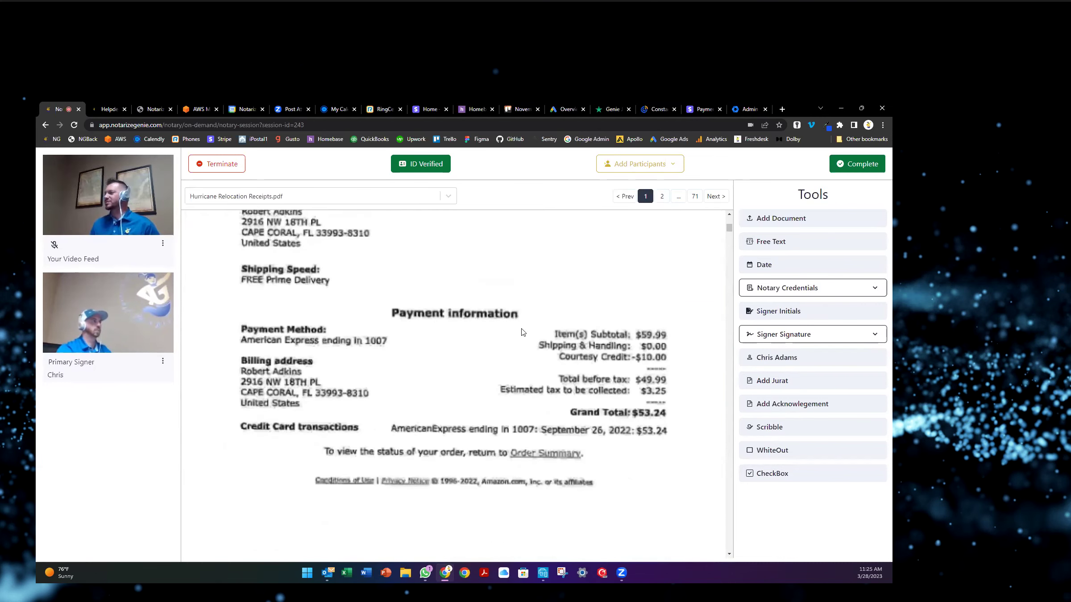
pyautogui.scroll(-20, 519, 329)
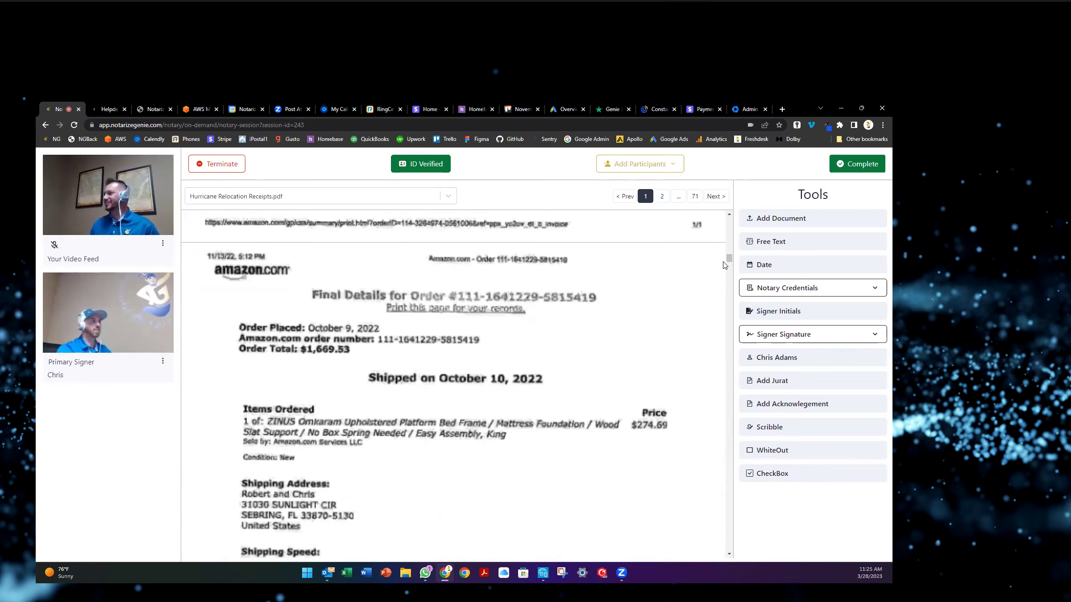
pyautogui.moveTo(729, 259); pyautogui.dragTo(718, 553)
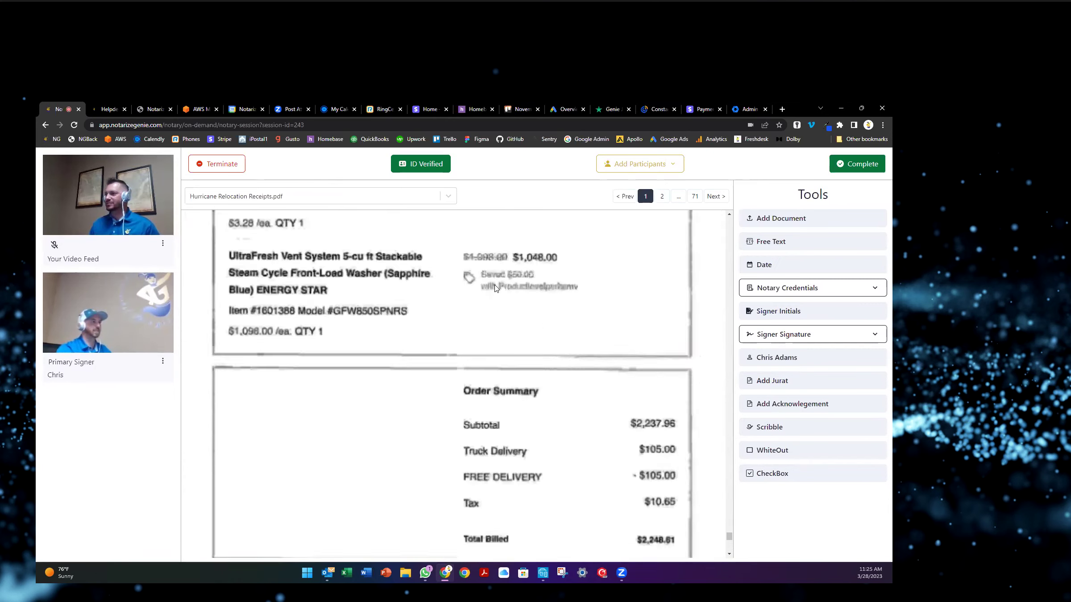
pyautogui.scroll(-2, 498, 289)
pyautogui.scroll(-10, 496, 285)
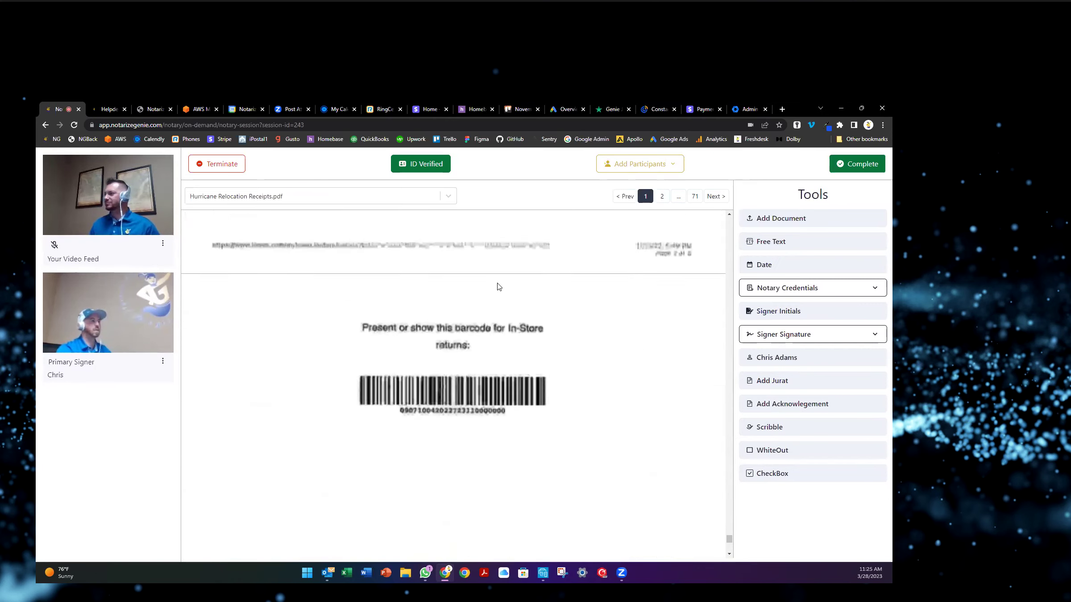
pyautogui.click(695, 196)
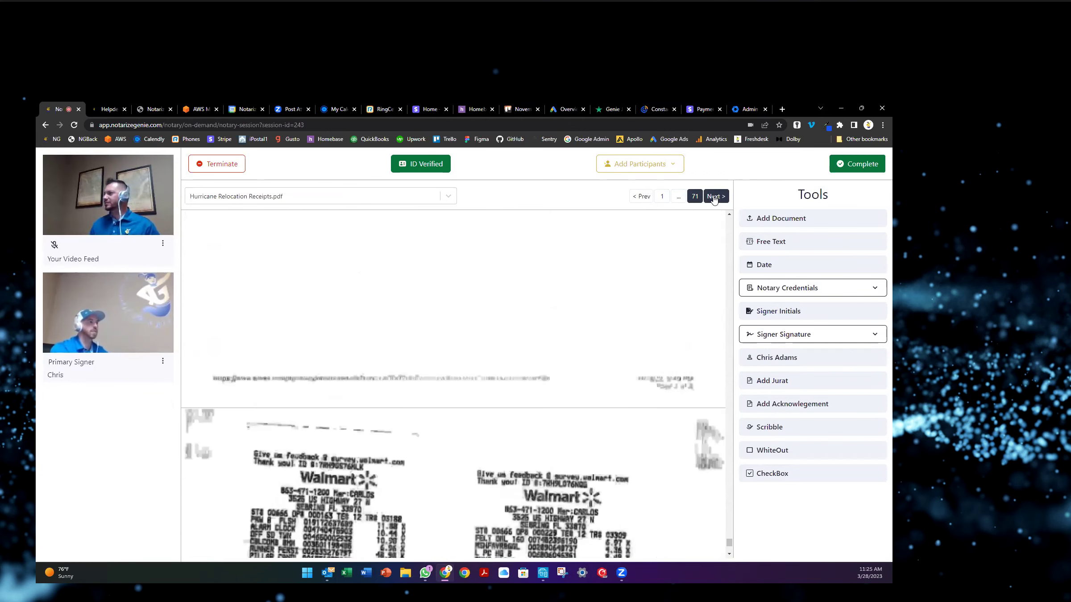
pyautogui.tripleClick(714, 197)
pyautogui.click(695, 196)
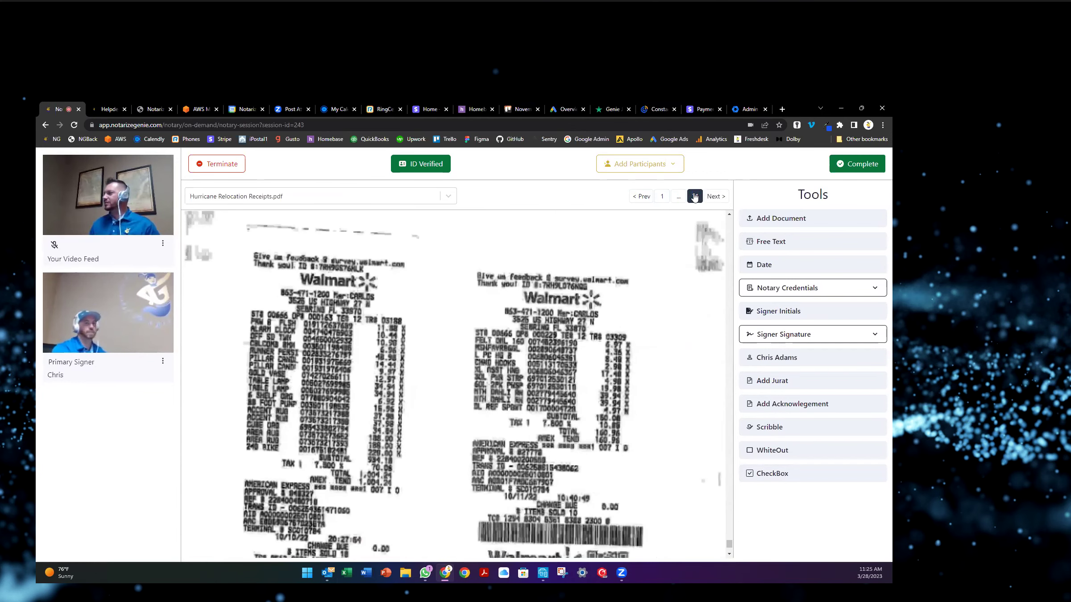
pyautogui.scroll(-8, 619, 262)
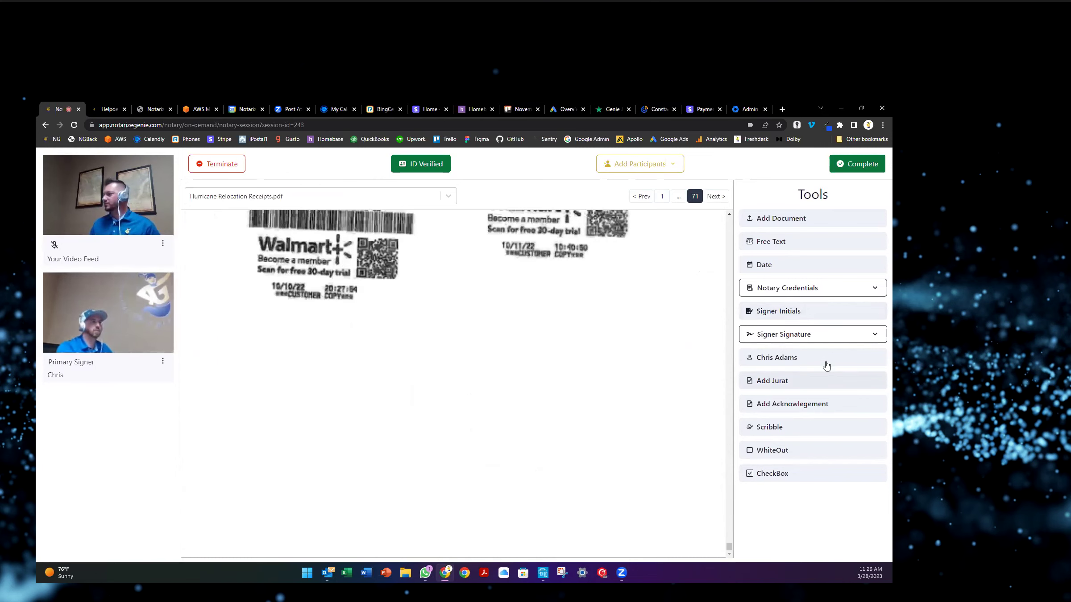
# - Sign page 71 with the signer's signature dated 3/28/2023 and attach an acknowledgement certificate
pyautogui.click(811, 359)
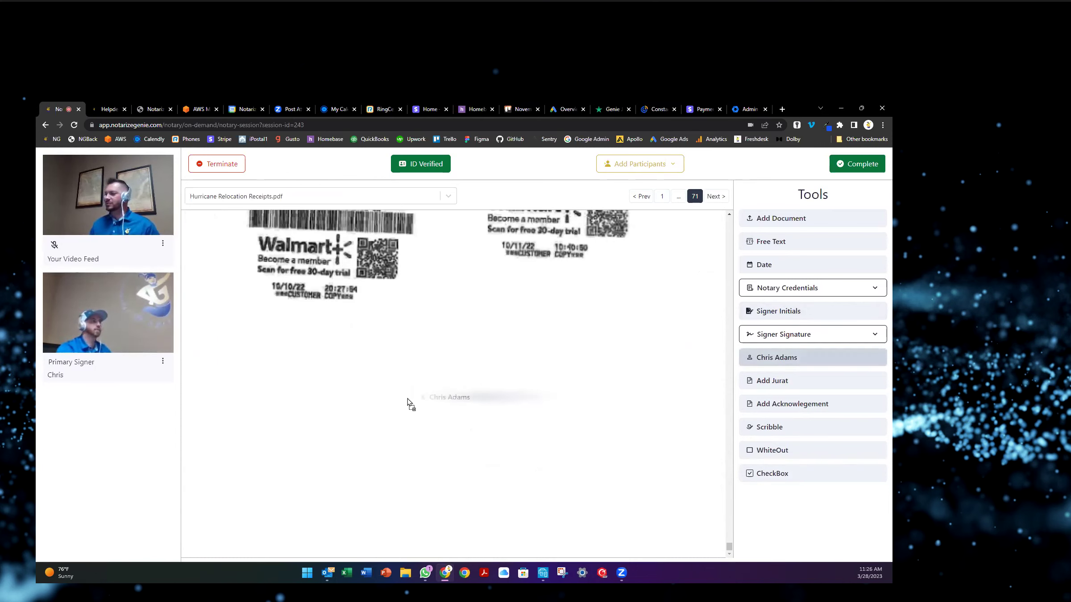
pyautogui.click(315, 350)
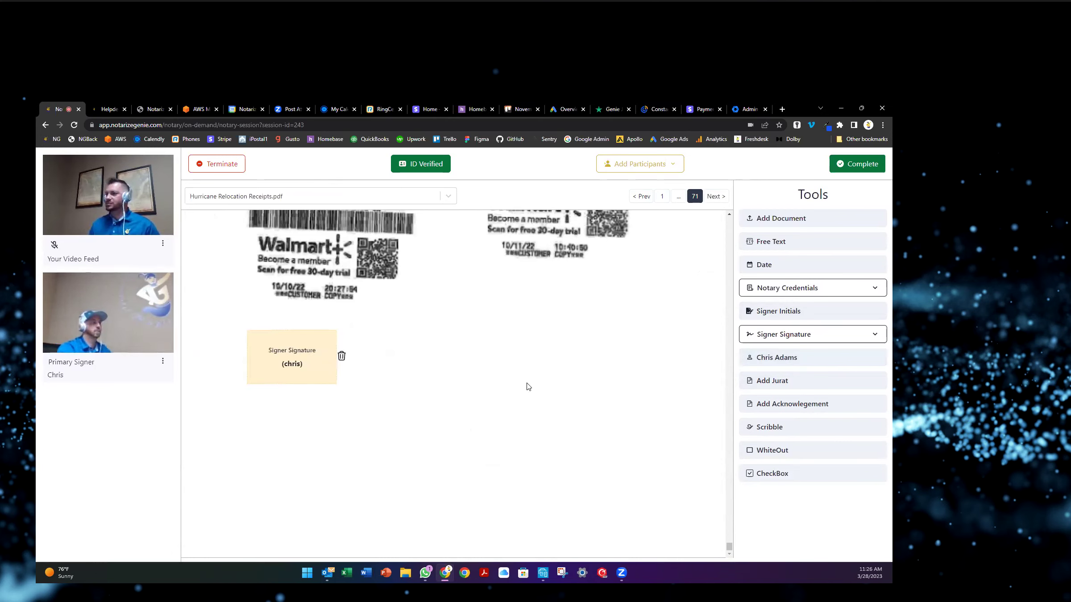
pyautogui.click(793, 264)
pyautogui.click(323, 397)
pyautogui.moveTo(334, 402); pyautogui.dragTo(282, 394)
pyautogui.click(442, 360)
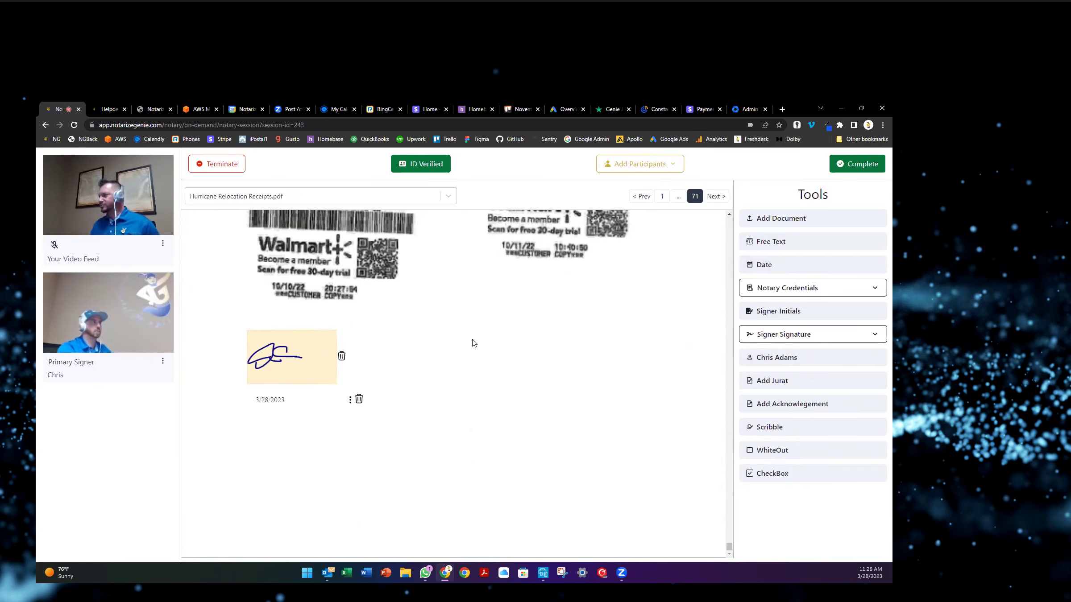
pyautogui.click(803, 412)
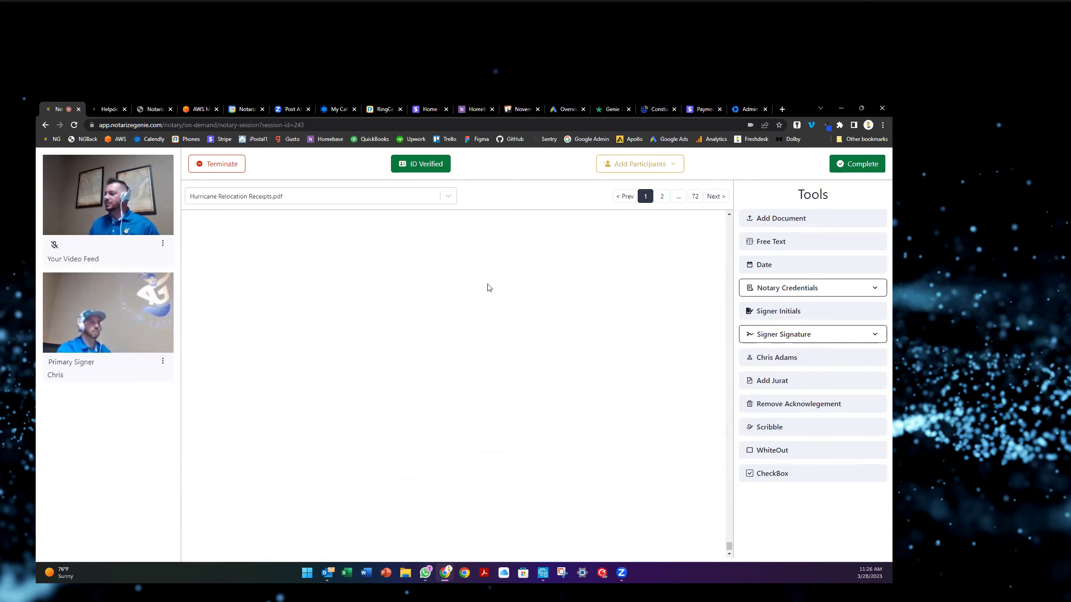
# - Scroll the receipts PDF to the blank Acknowledgment certificate on page 1 of 72
pyautogui.scroll(-5, 491, 289)
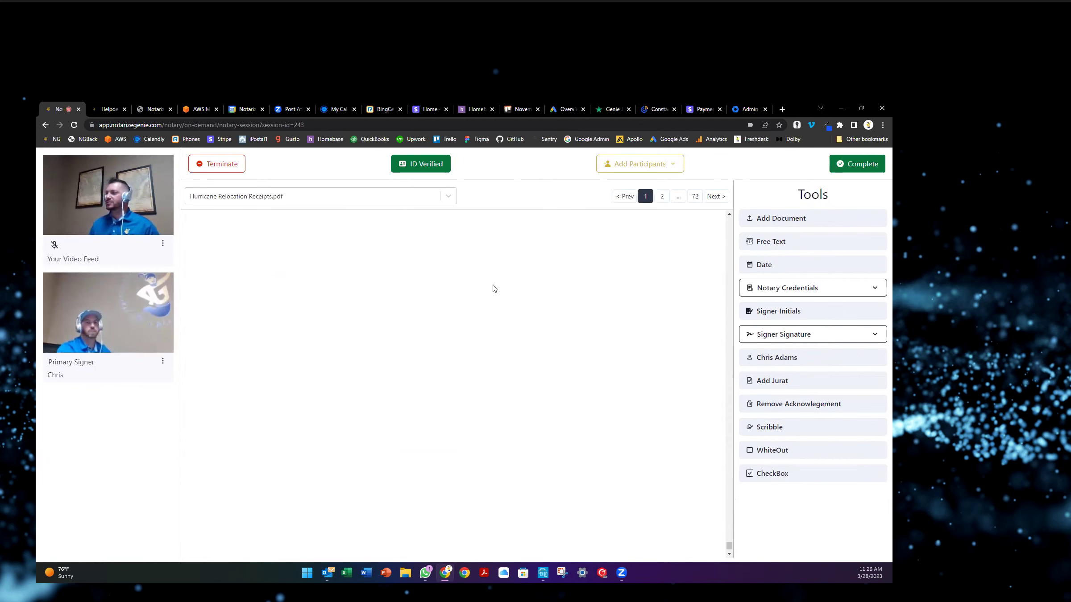
pyautogui.scroll(-10, 493, 289)
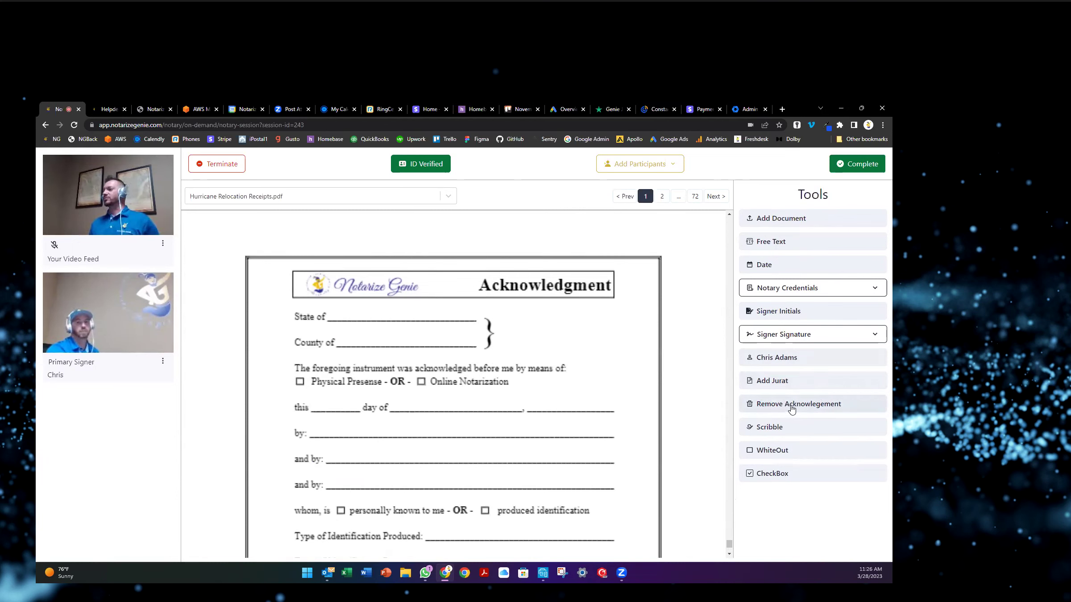
# - Place commission state Florida and county Highlands on their lines, plus a checkbox beside Online Notarization
pyautogui.click(786, 297)
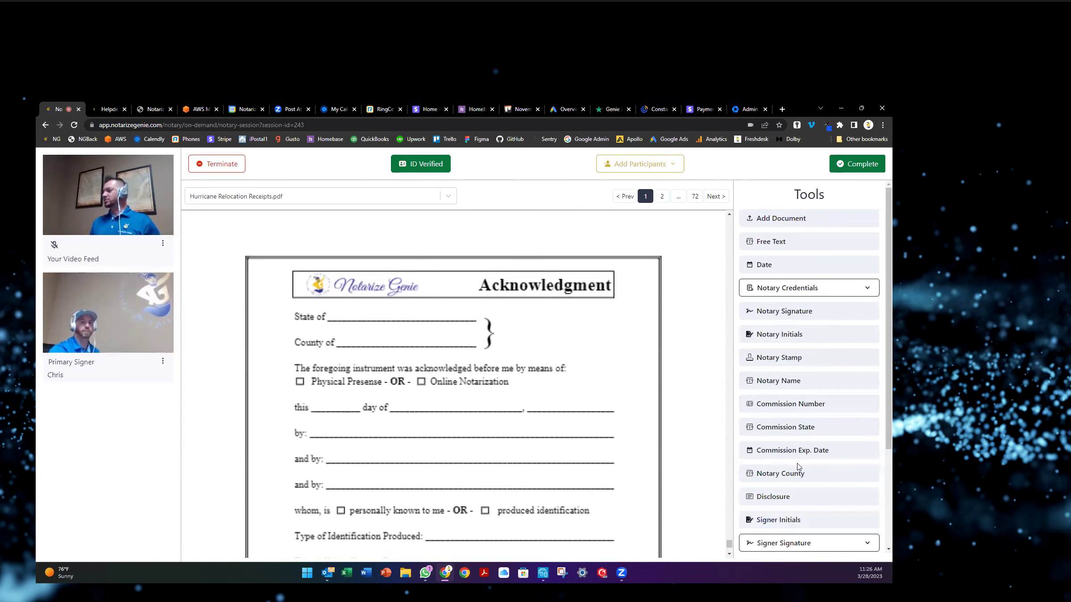
pyautogui.moveTo(813, 426); pyautogui.dragTo(381, 312)
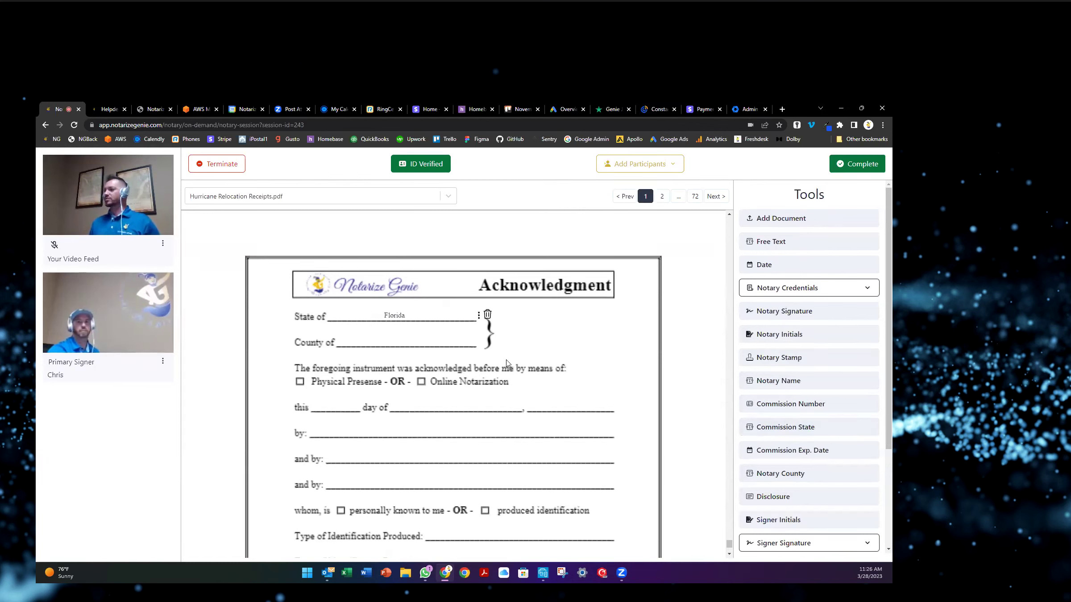
pyautogui.moveTo(790, 474); pyautogui.dragTo(409, 338)
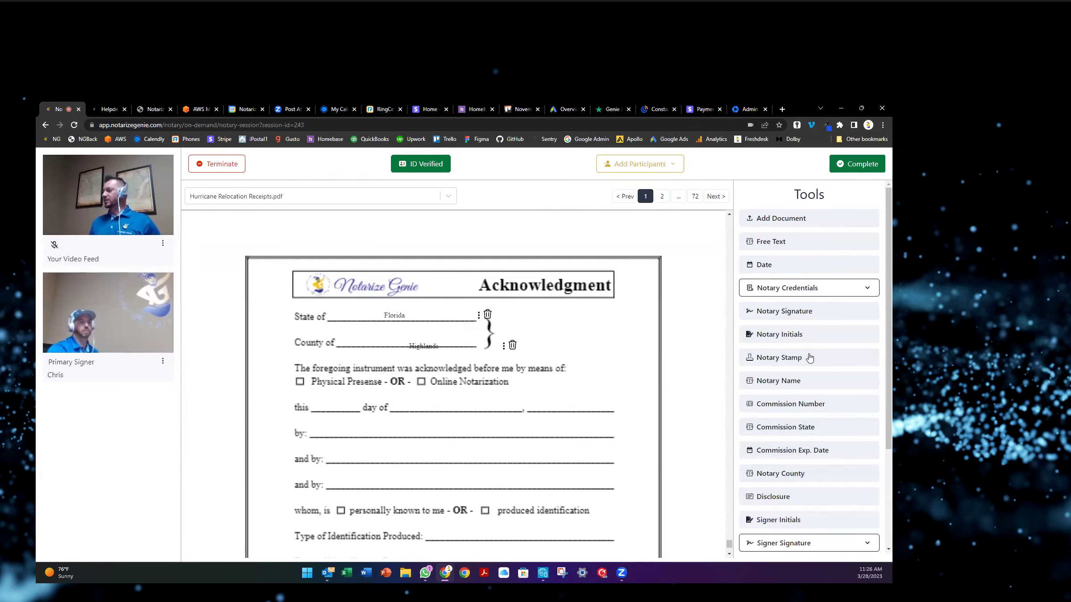
pyautogui.scroll(-3, 794, 447)
pyautogui.moveTo(778, 542); pyautogui.dragTo(419, 383)
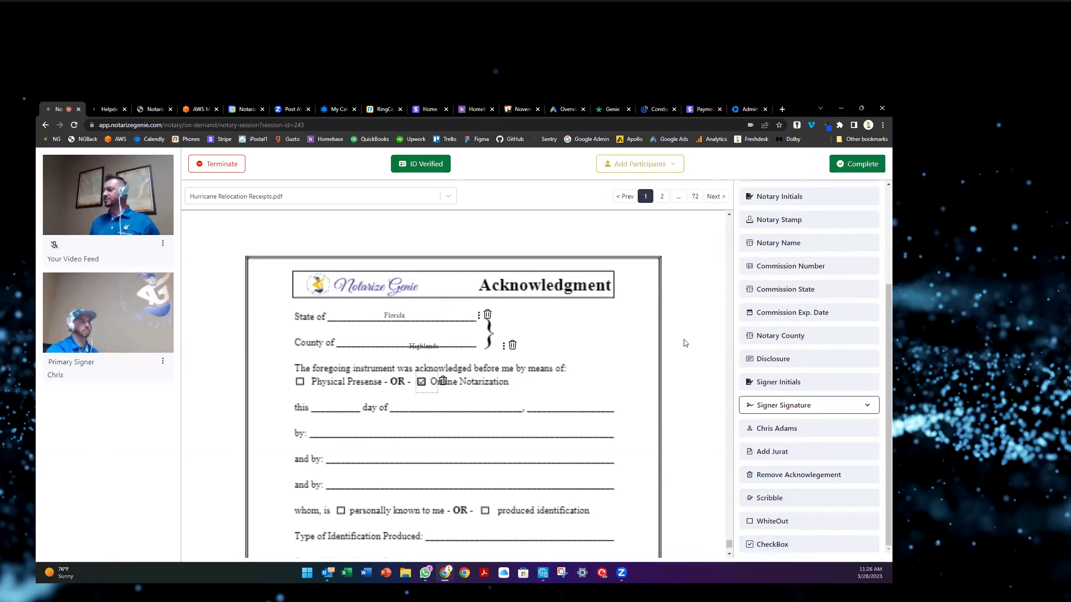
# - Add a date in '28th March, 23' format spanning the day, month and year blanks
pyautogui.scroll(3, 800, 300)
pyautogui.moveTo(788, 270); pyautogui.dragTo(346, 399)
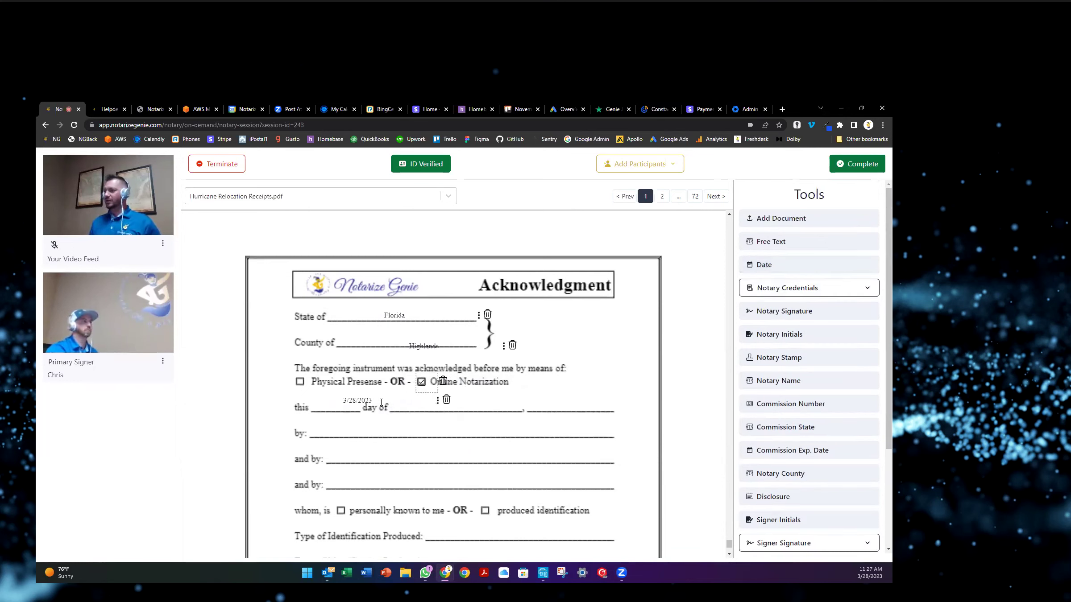
pyautogui.click(437, 401)
pyautogui.click(435, 433)
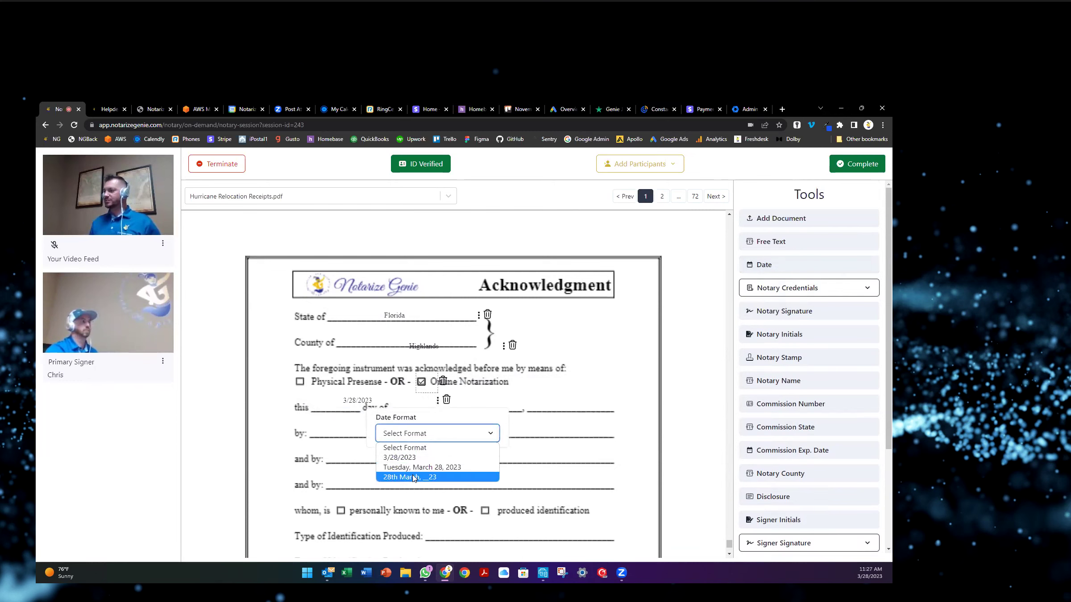
pyautogui.click(415, 478)
pyautogui.moveTo(359, 404); pyautogui.dragTo(342, 400)
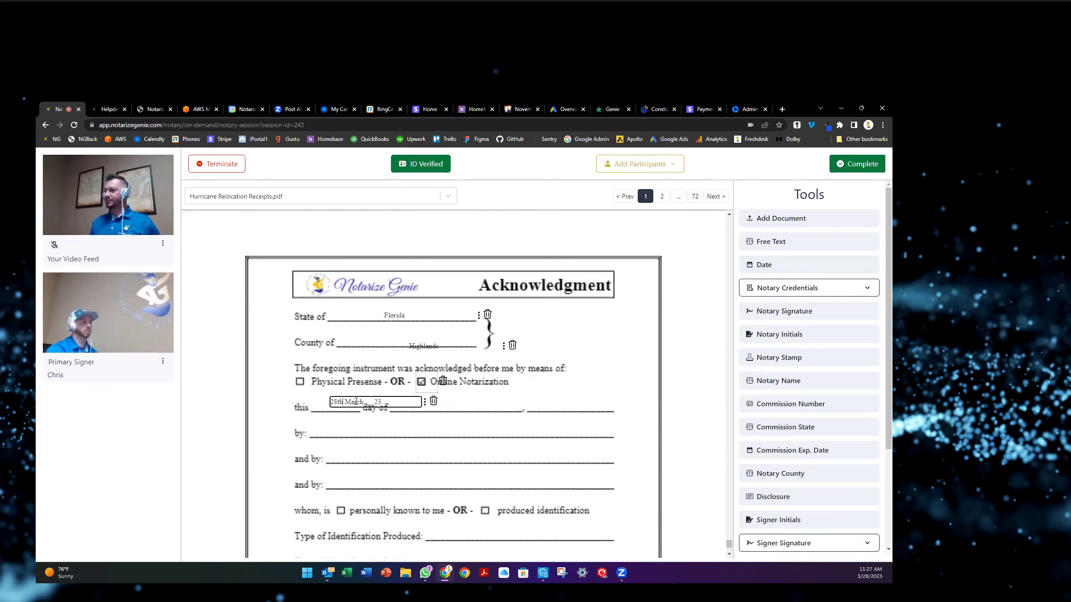
pyautogui.moveTo(422, 406); pyautogui.dragTo(592, 411)
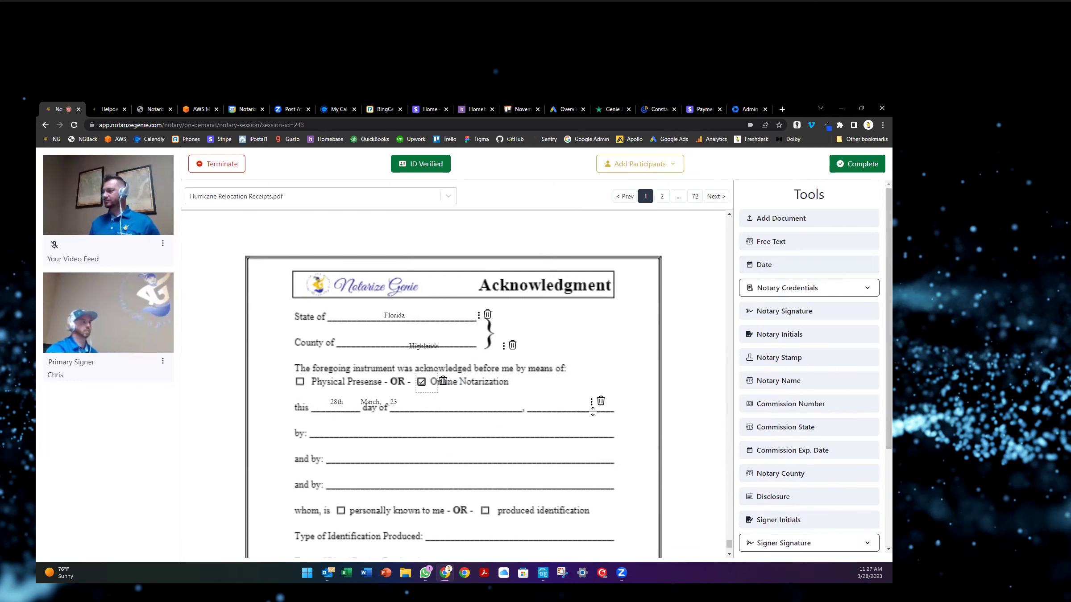
pyautogui.scroll(-7, 368, 399)
pyautogui.scroll(8, 357, 456)
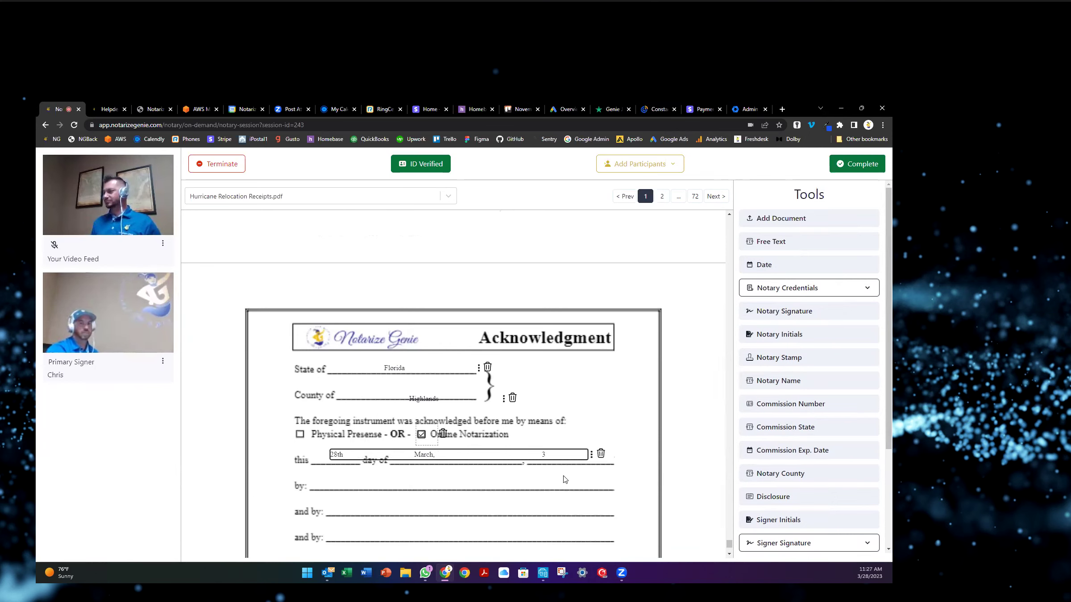
pyautogui.click(598, 416)
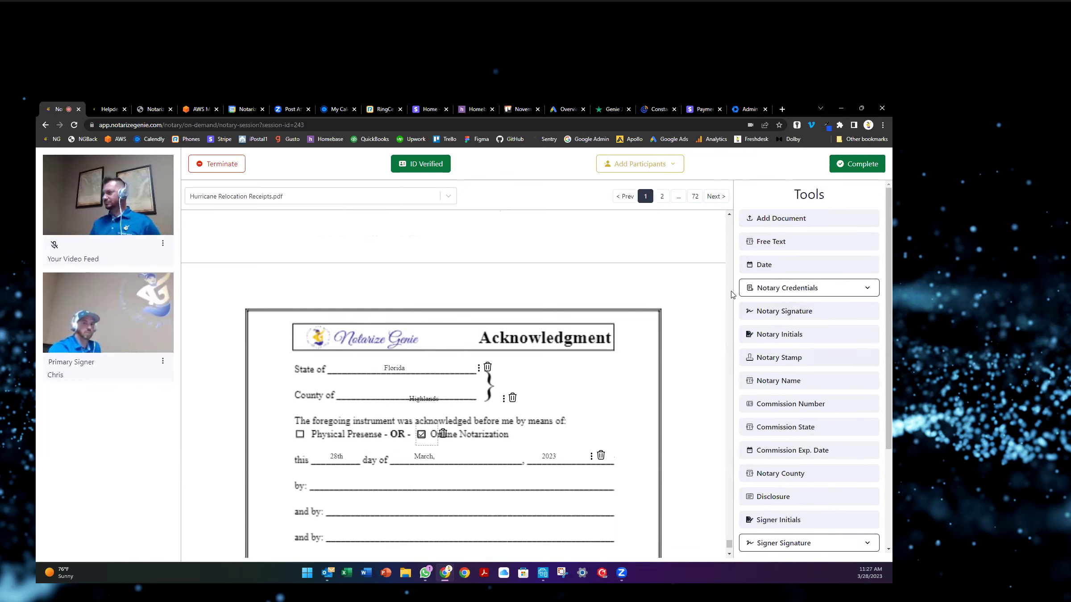
pyautogui.scroll(15, 732, 295)
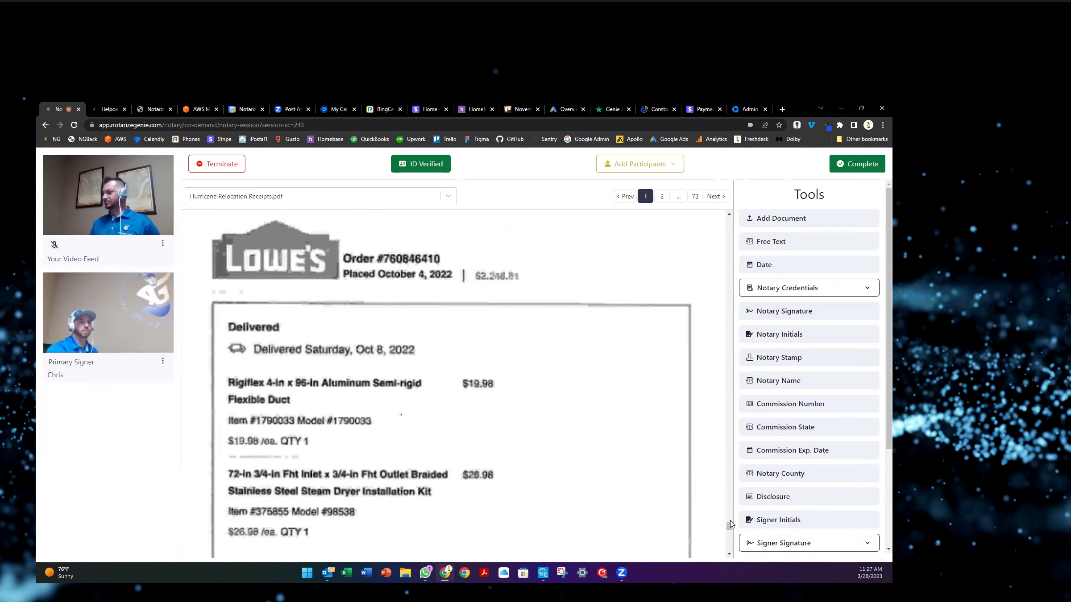
# - Place a whiteout patch on the first 'and by:' line of the Acknowledgment
pyautogui.moveTo(730, 526); pyautogui.dragTo(730, 545)
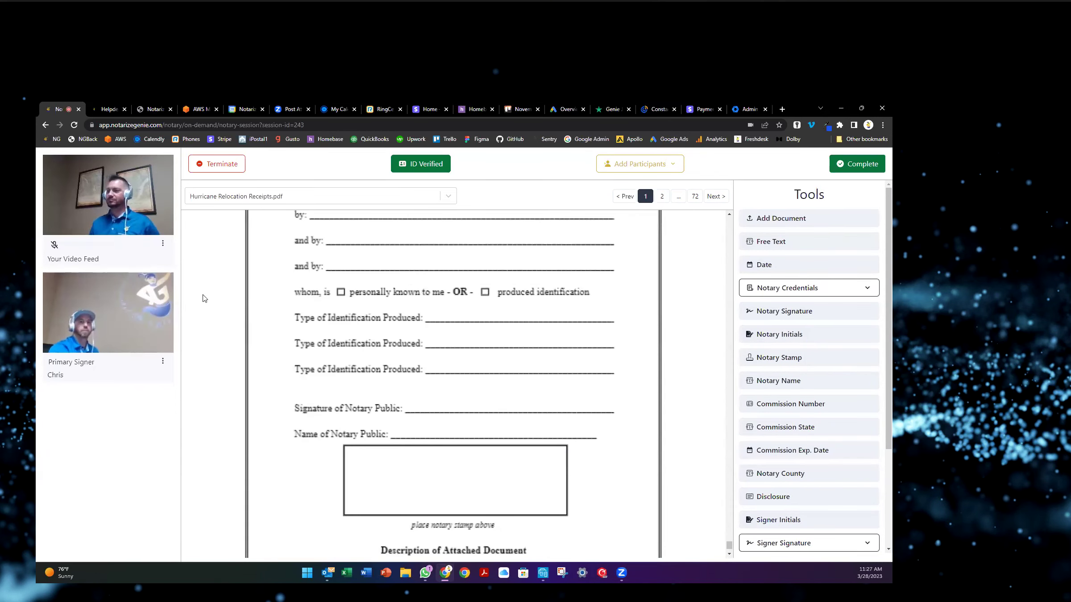
pyautogui.scroll(3, 435, 356)
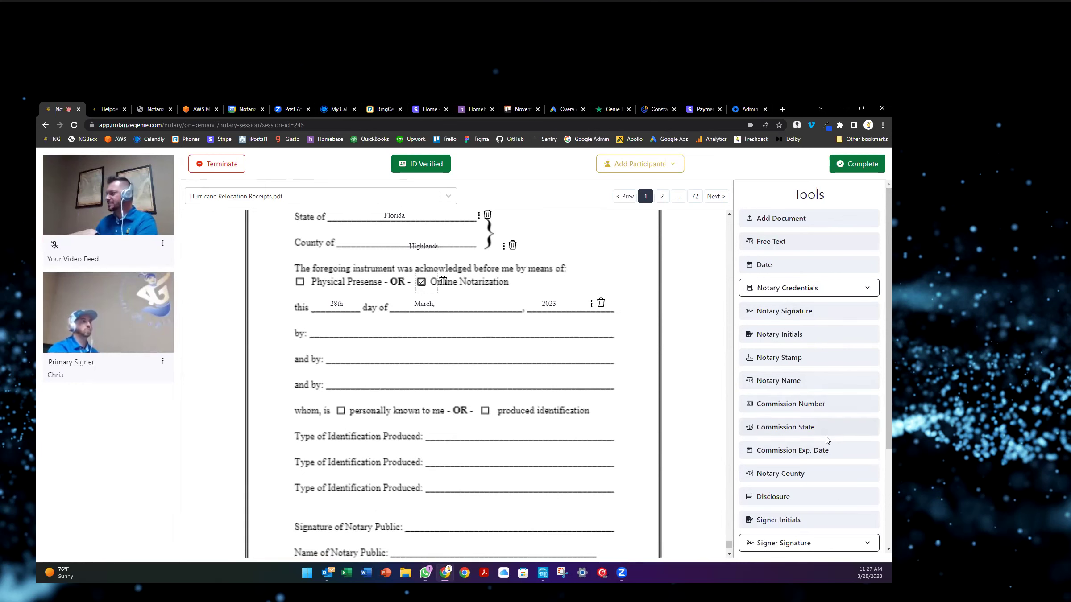
pyautogui.scroll(-3, 826, 440)
pyautogui.moveTo(783, 521); pyautogui.dragTo(415, 307)
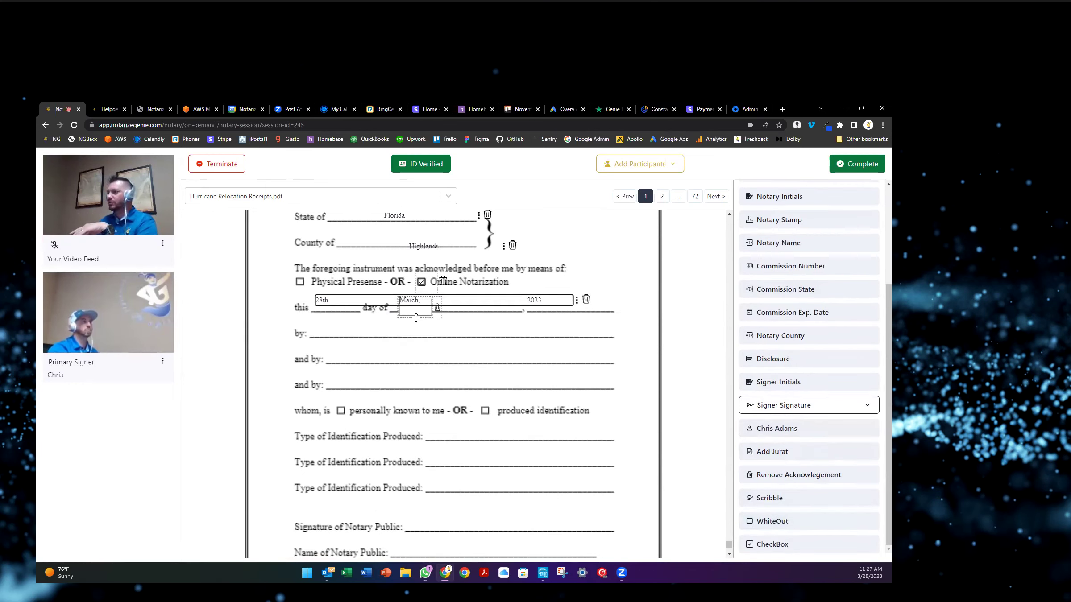
pyautogui.moveTo(415, 312); pyautogui.dragTo(318, 339)
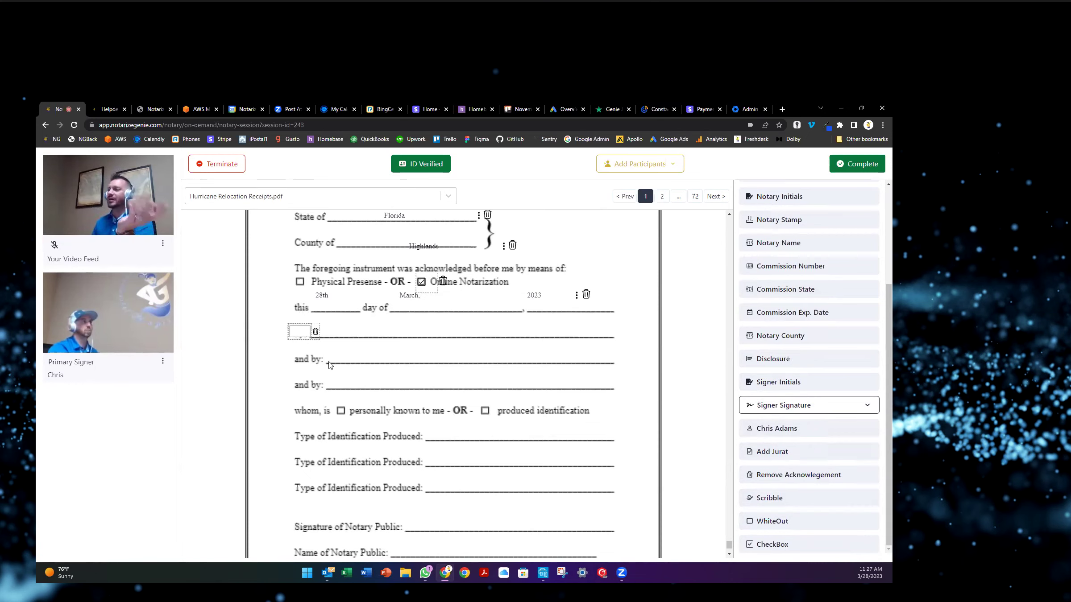
pyautogui.moveTo(298, 336); pyautogui.dragTo(311, 372)
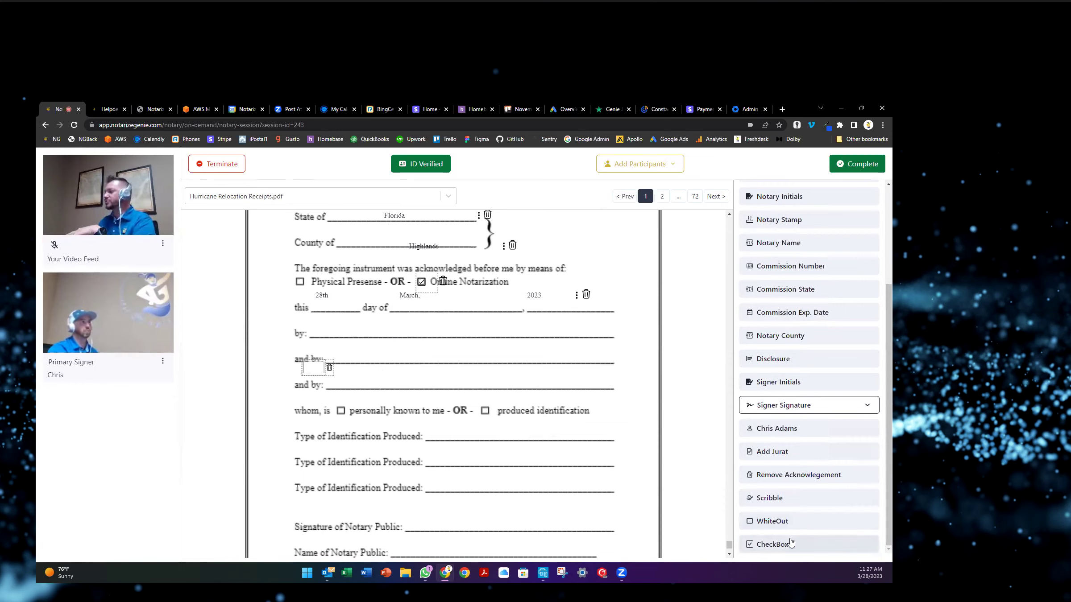
# - Draw and save a small blue scribble there, then collapse Notary Credentials
pyautogui.moveTo(798, 500)
pyautogui.mouseDown()
pyautogui.moveTo(549, 391)
pyautogui.moveTo(512, 417)
pyautogui.moveTo(409, 362)
pyautogui.moveTo(421, 350)
pyautogui.mouseUp()
pyautogui.click(418, 325)
pyautogui.moveTo(384, 240)
pyautogui.mouseDown()
pyautogui.moveTo(509, 263)
pyautogui.moveTo(504, 271)
pyautogui.moveTo(531, 236)
pyautogui.mouseUp()
pyautogui.click(498, 358)
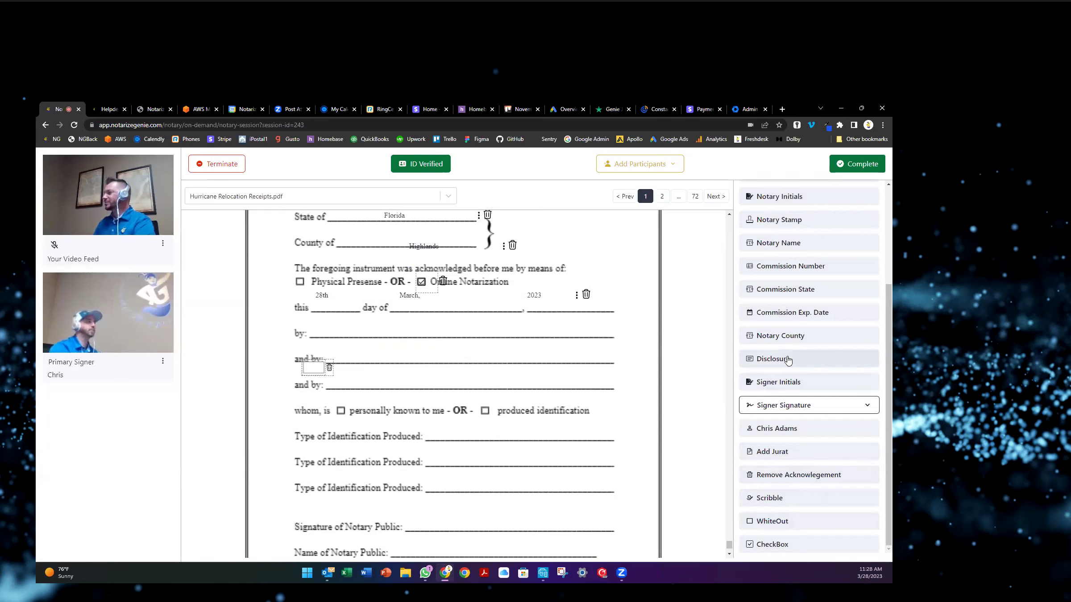
pyautogui.scroll(3, 811, 353)
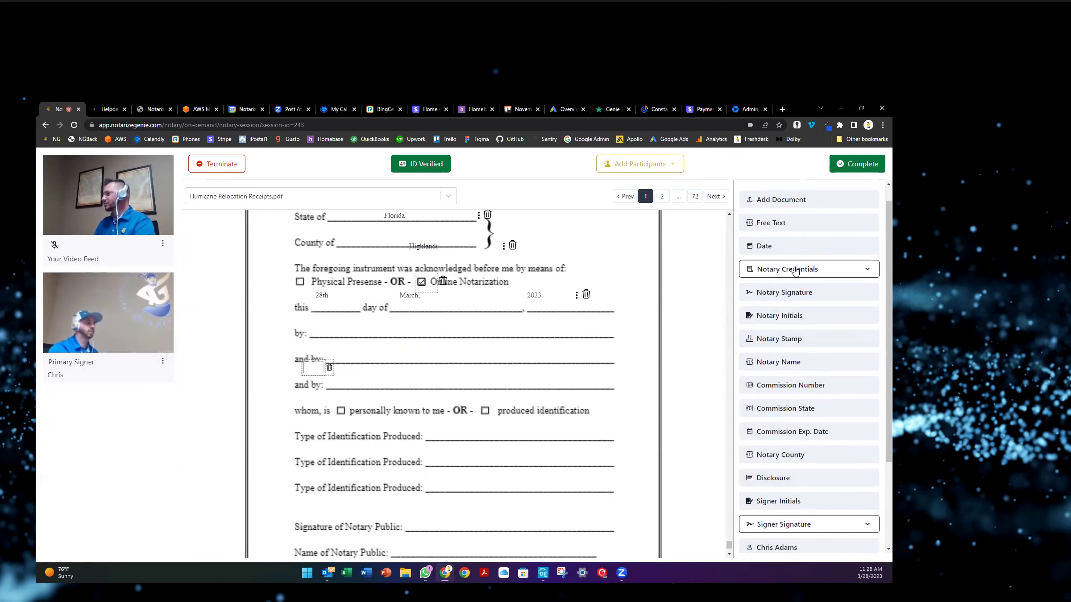
pyautogui.click(795, 270)
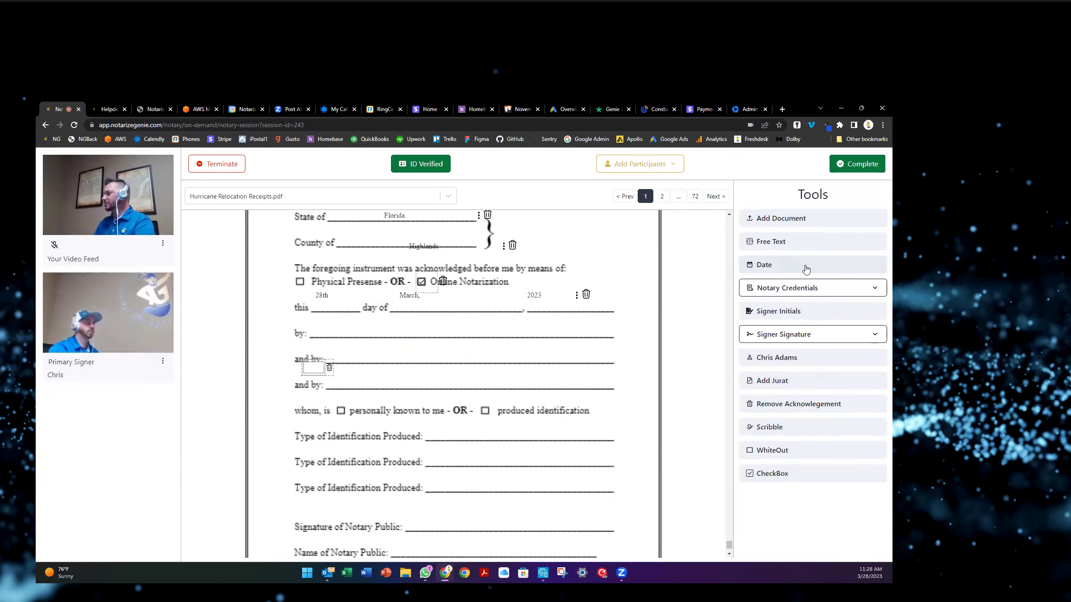
pyautogui.click(804, 225)
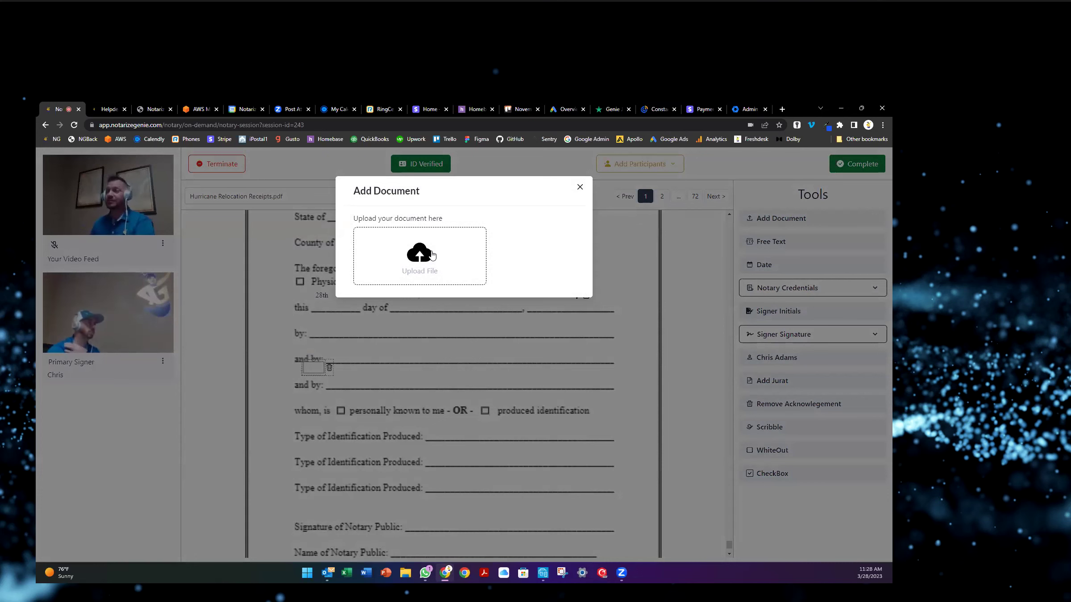
pyautogui.click(414, 252)
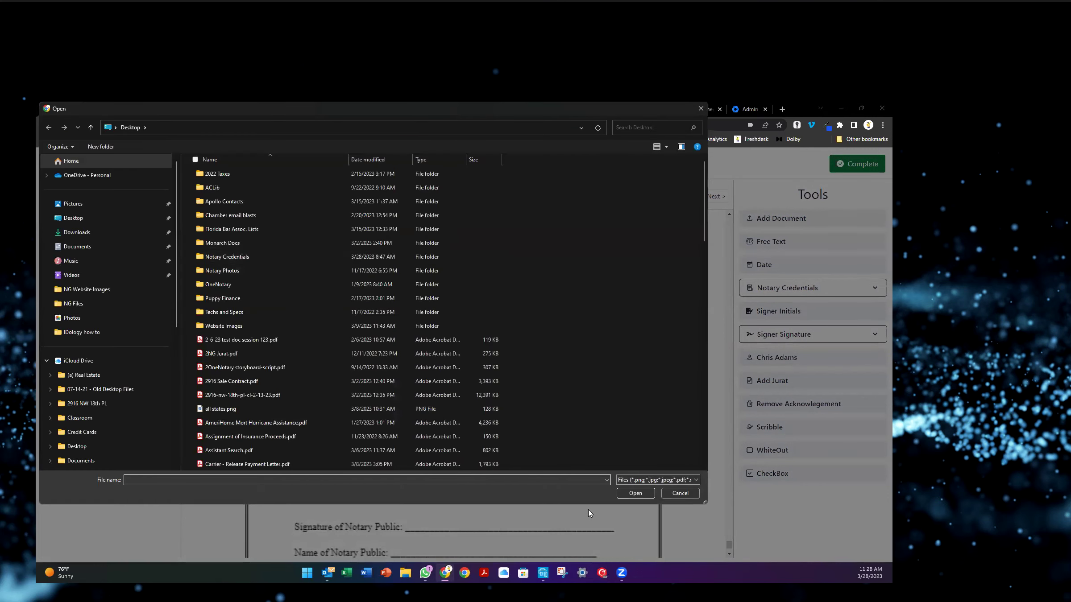
pyautogui.click(680, 493)
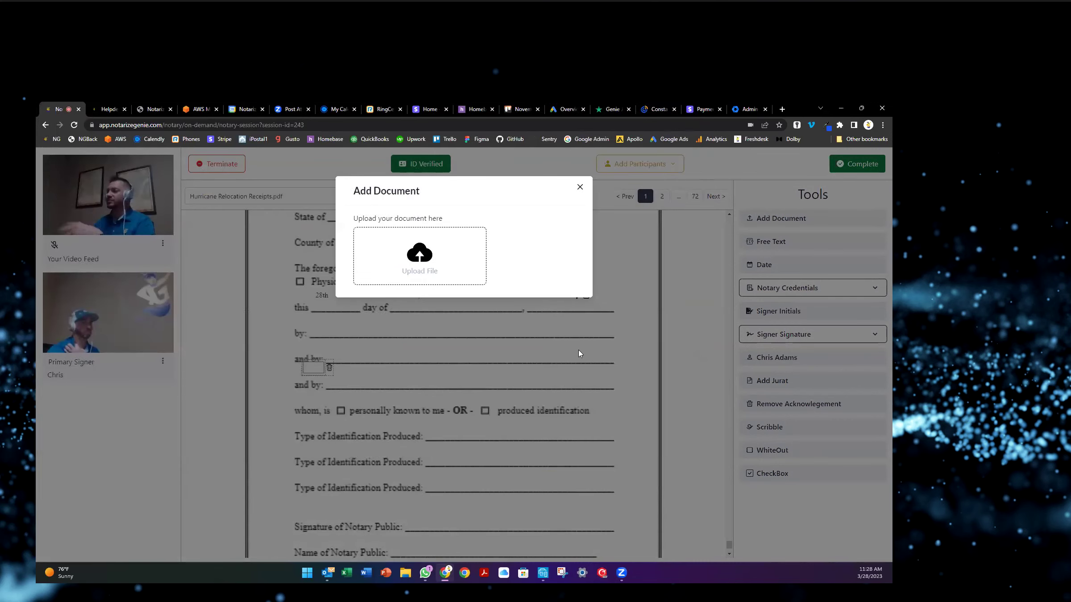
pyautogui.click(579, 188)
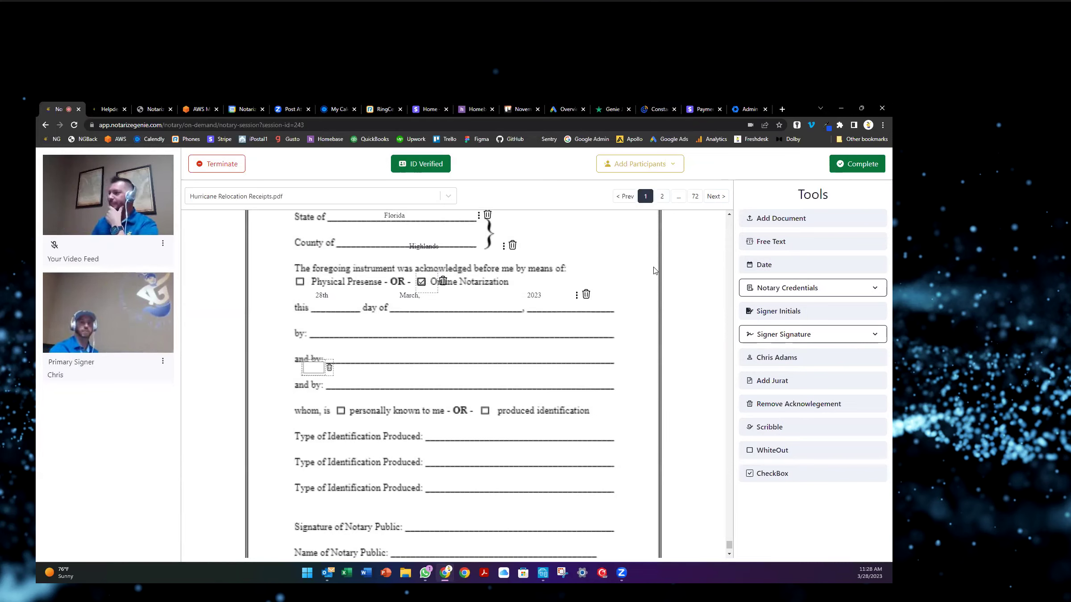
pyautogui.click(857, 168)
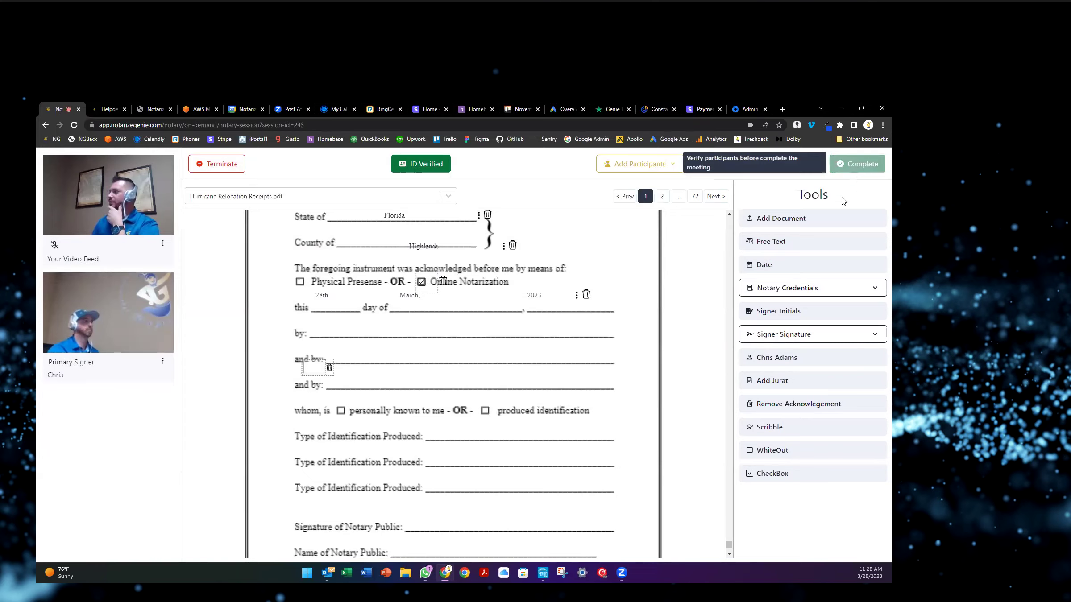
# - Complete the meeting and submit the survey with document type Other and 'lsdhkjahk;ahs' as its description
pyautogui.click(478, 304)
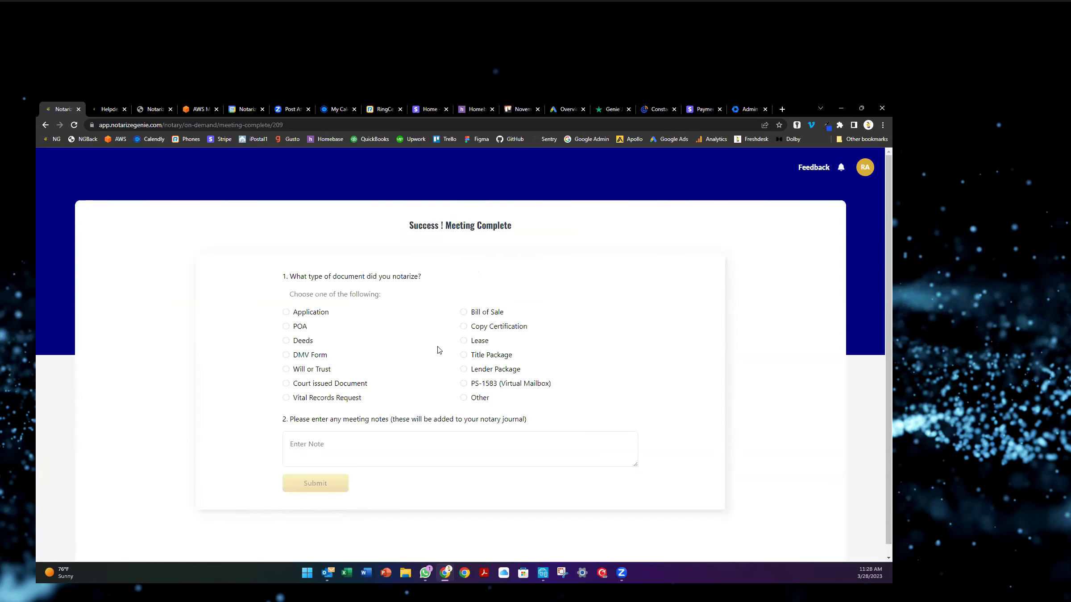
pyautogui.click(300, 327)
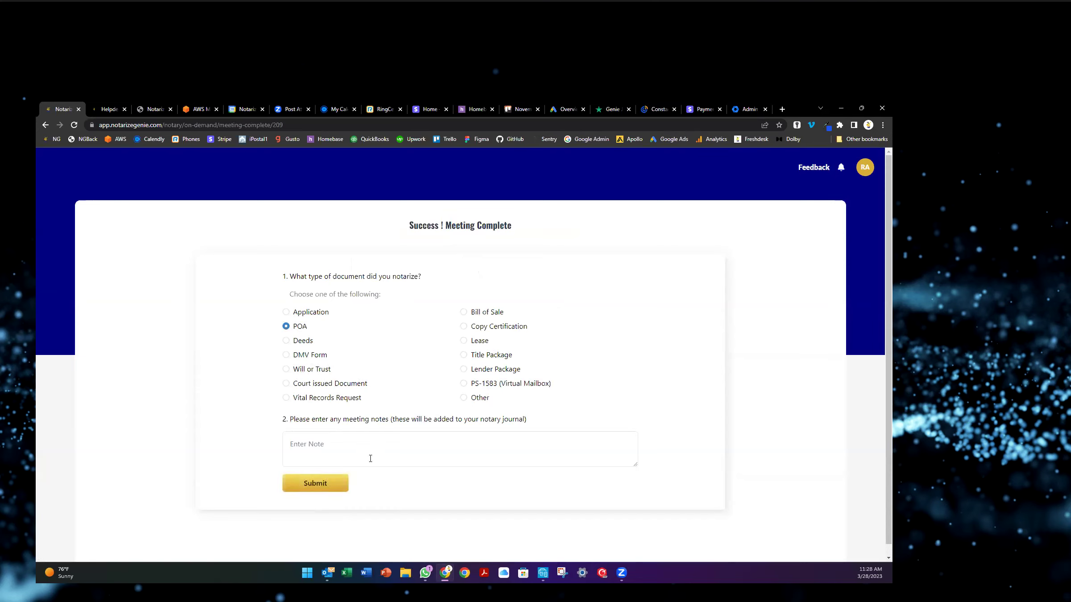
pyautogui.click(474, 402)
pyautogui.click(394, 426)
pyautogui.write('lsdhkjahk;ahs')
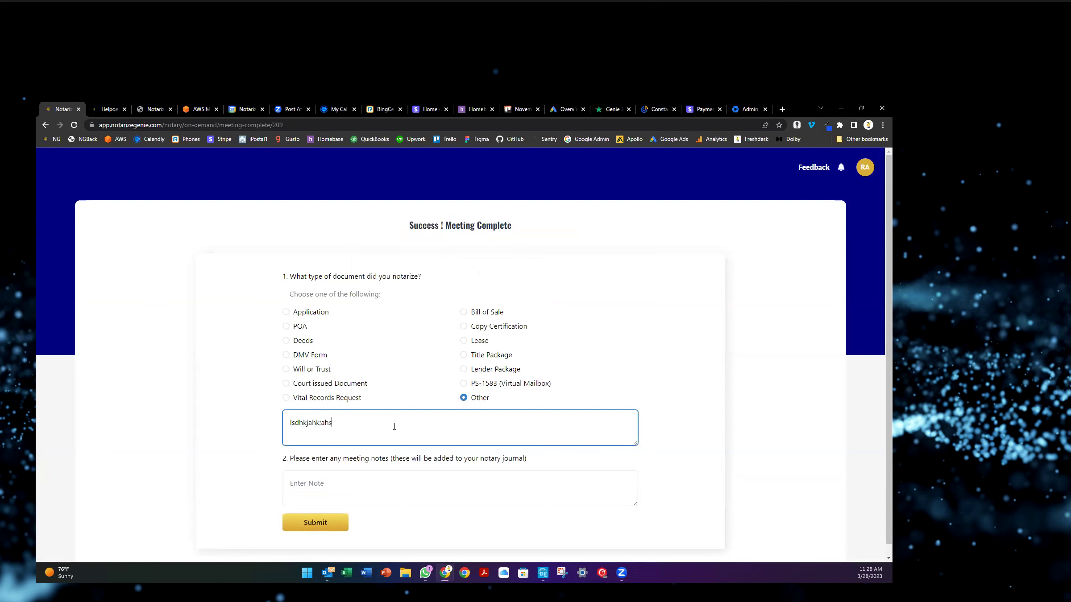
pyautogui.scroll(-1, 389, 455)
pyautogui.click(315, 522)
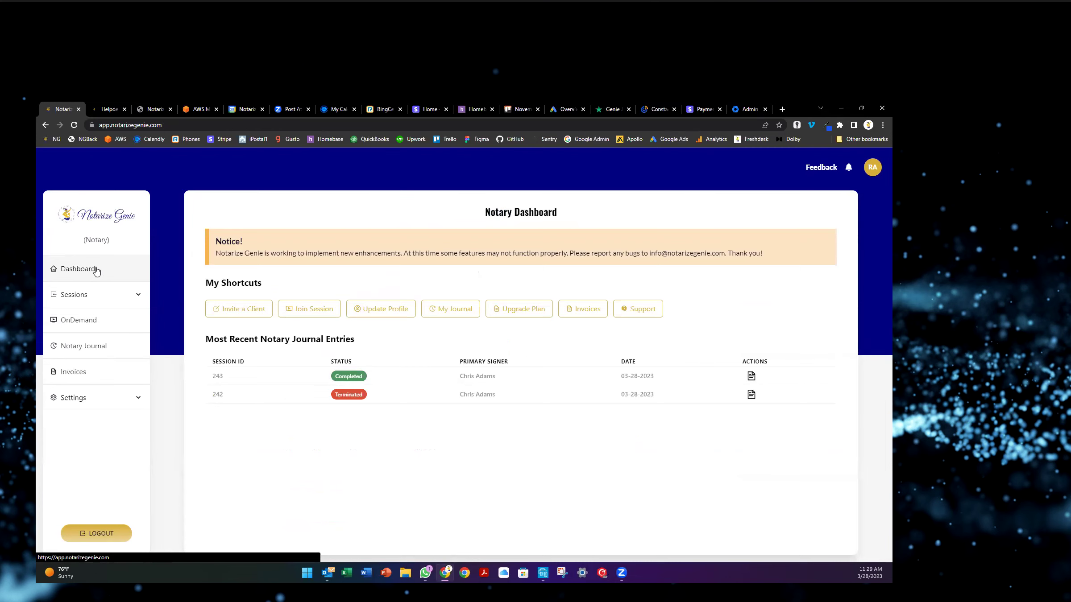
# - Open session 243's details and scroll down to its two signed documents and audit logs
pyautogui.click(751, 377)
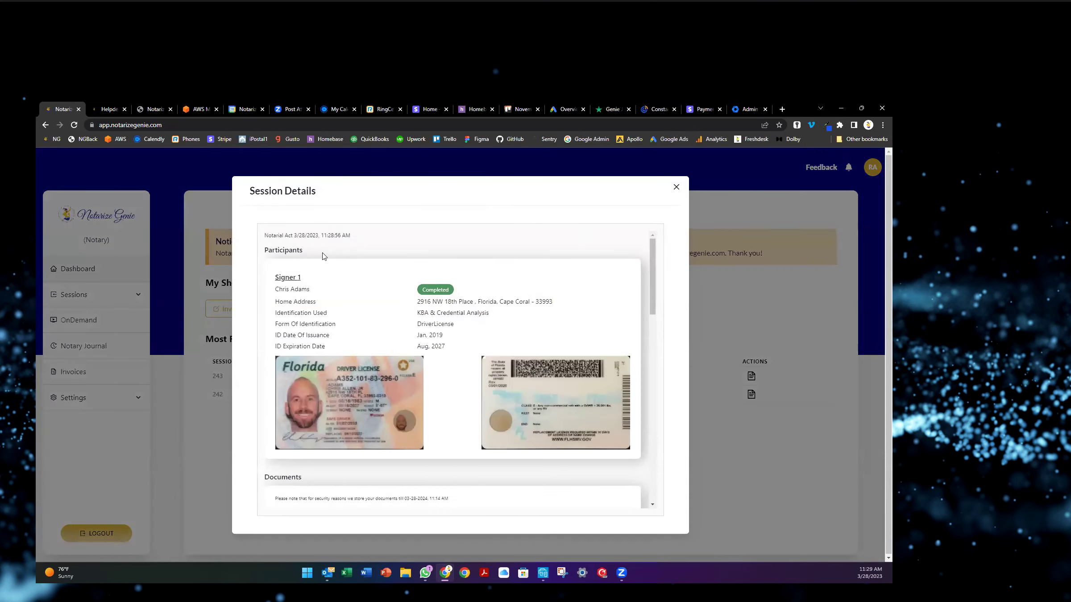
pyautogui.moveTo(277, 234); pyautogui.dragTo(387, 240)
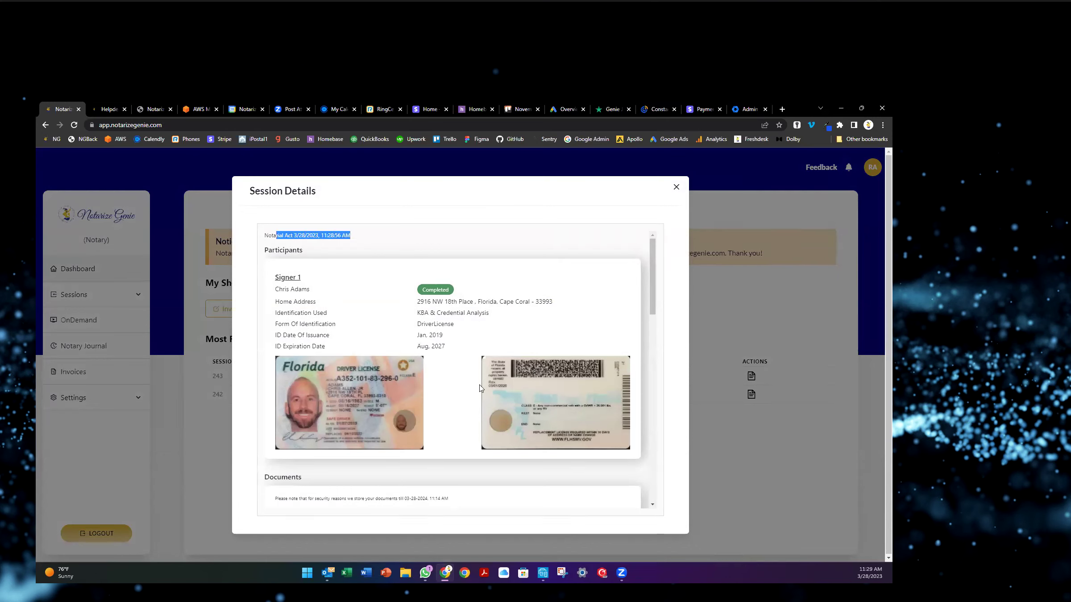
pyautogui.scroll(-3, 656, 290)
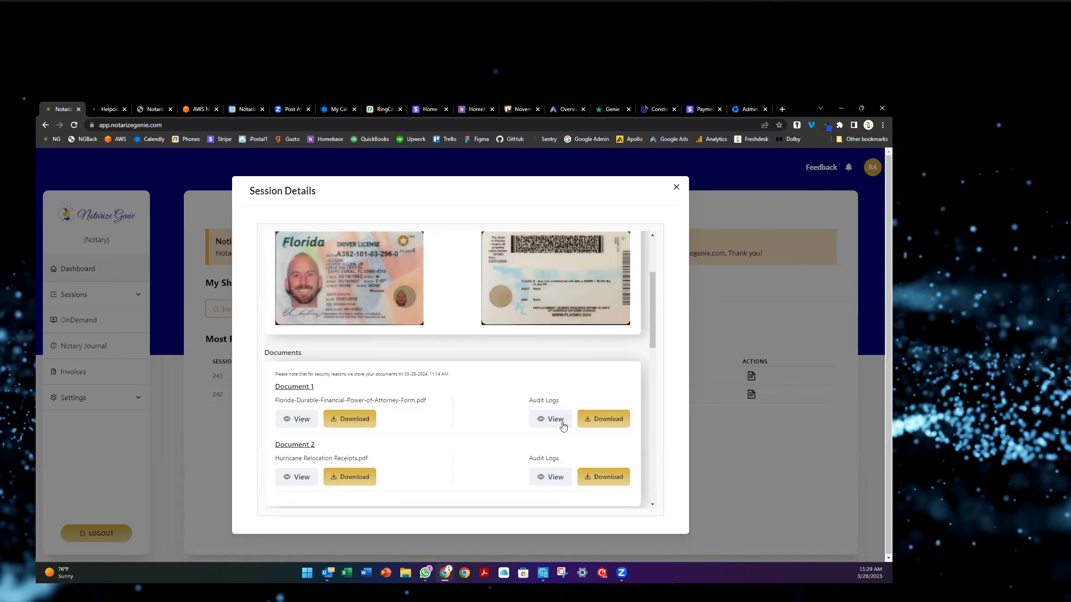
pyautogui.click(298, 418)
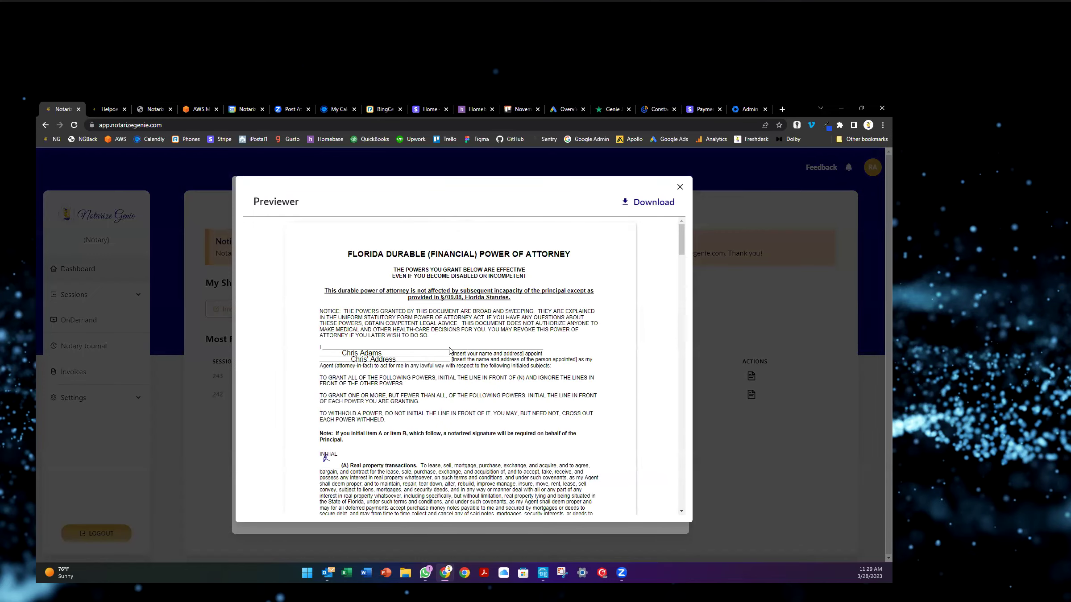
pyautogui.scroll(-2, 449, 351)
pyautogui.scroll(-20, 463, 350)
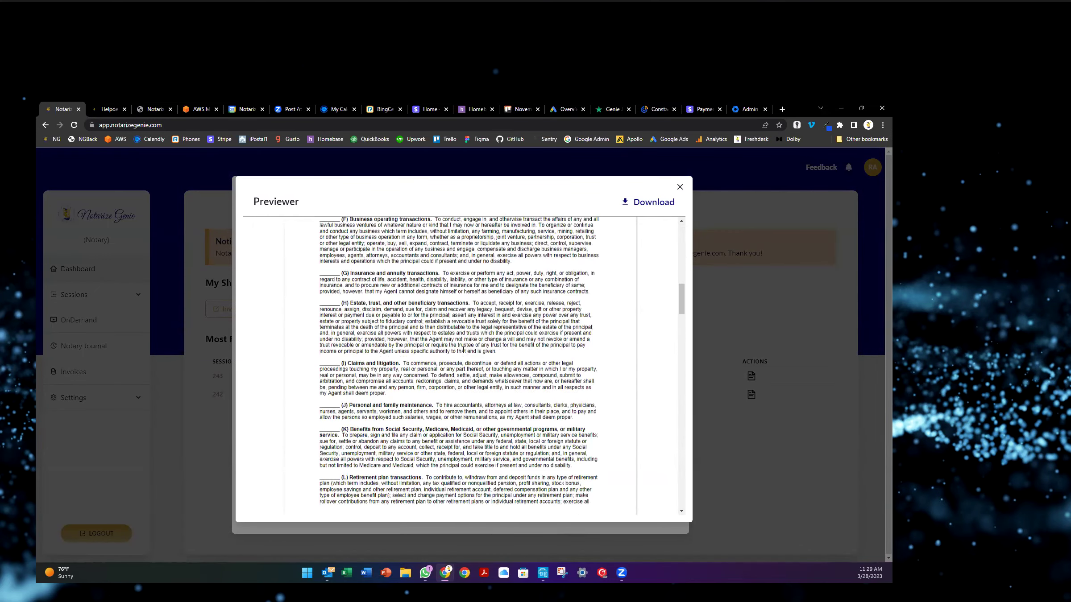
pyautogui.scroll(-8, 502, 361)
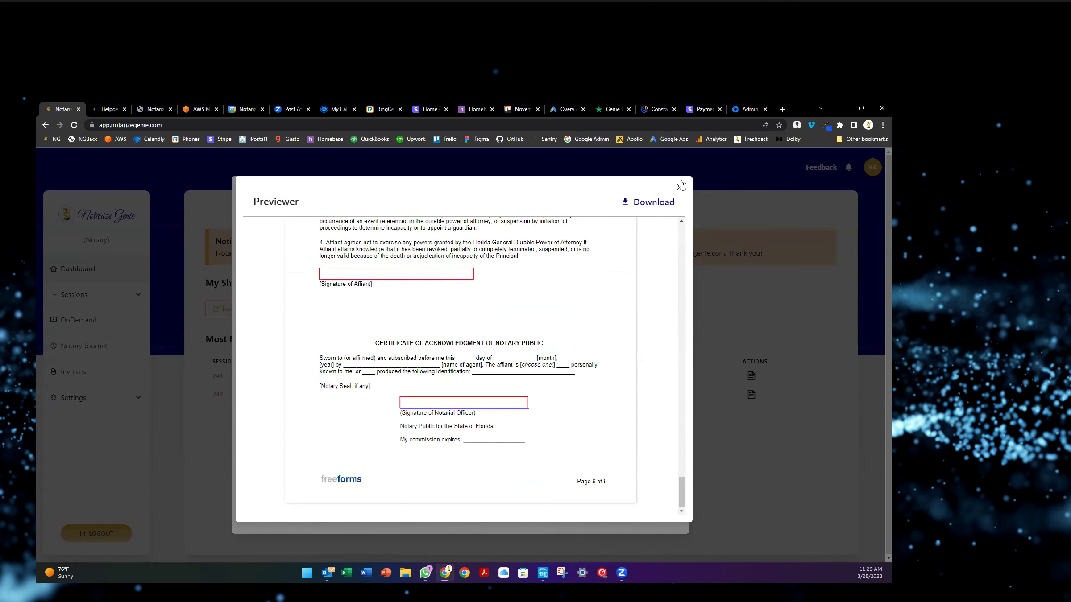
pyautogui.click(679, 187)
pyautogui.click(552, 420)
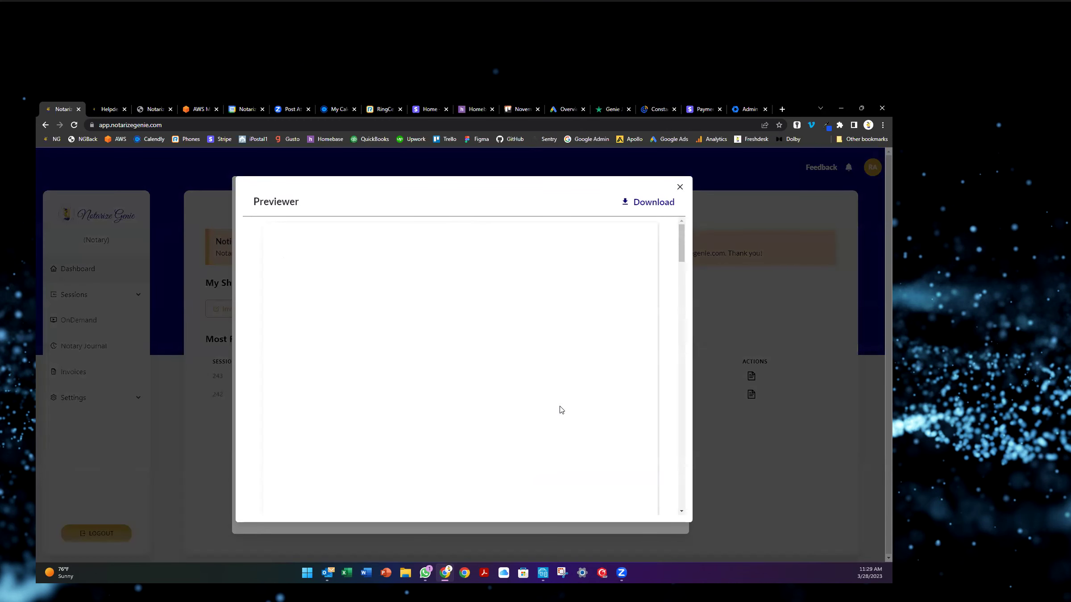
pyautogui.moveTo(316, 268); pyautogui.dragTo(454, 292)
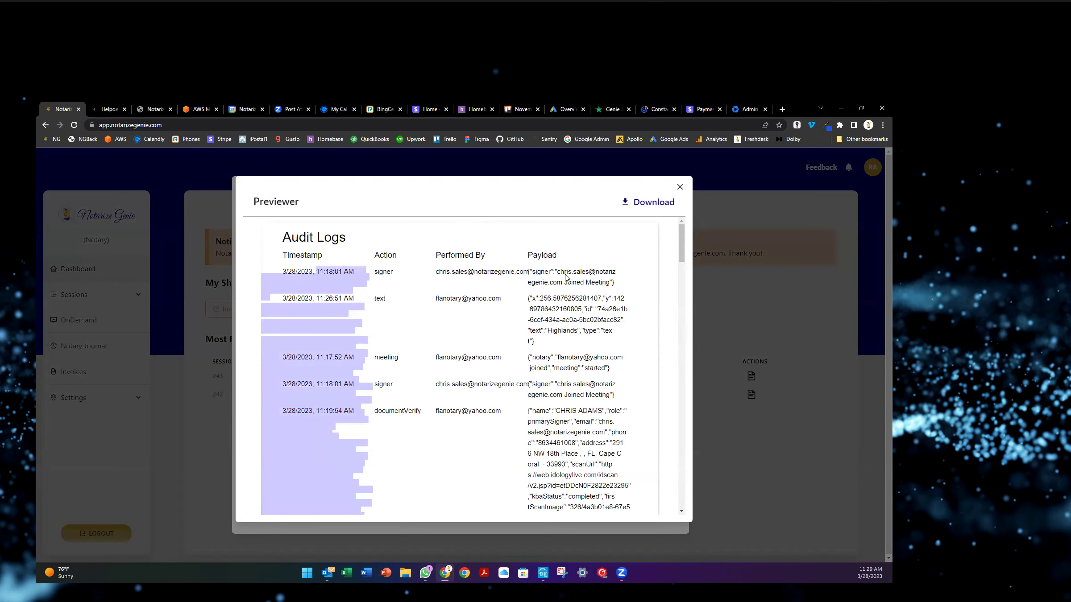
pyautogui.click(465, 299)
pyautogui.scroll(-3, 652, 268)
pyautogui.moveTo(680, 261); pyautogui.dragTo(655, 484)
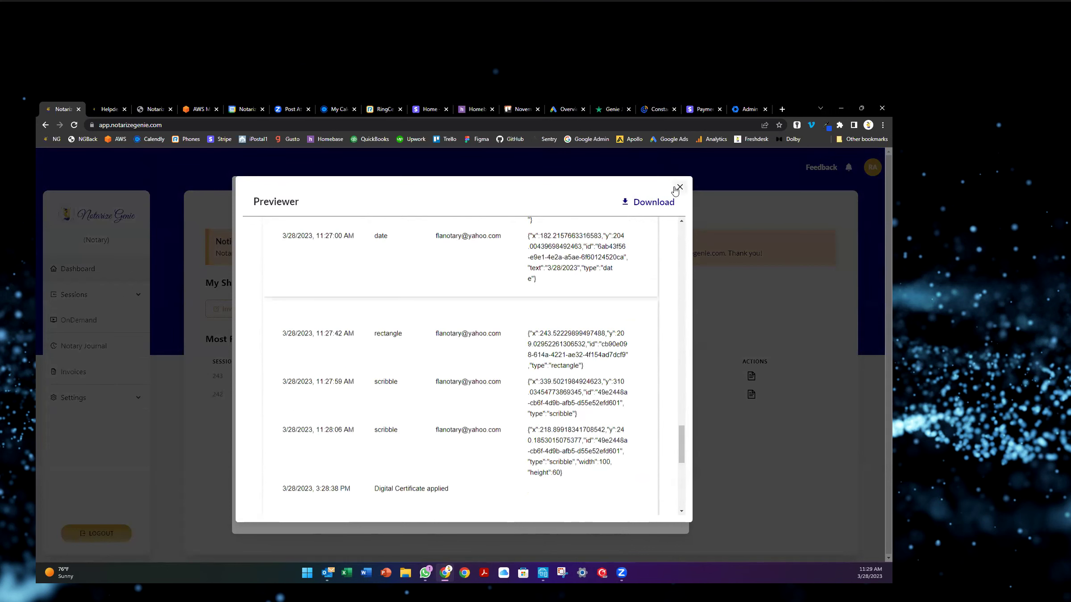
pyautogui.press('Escape')
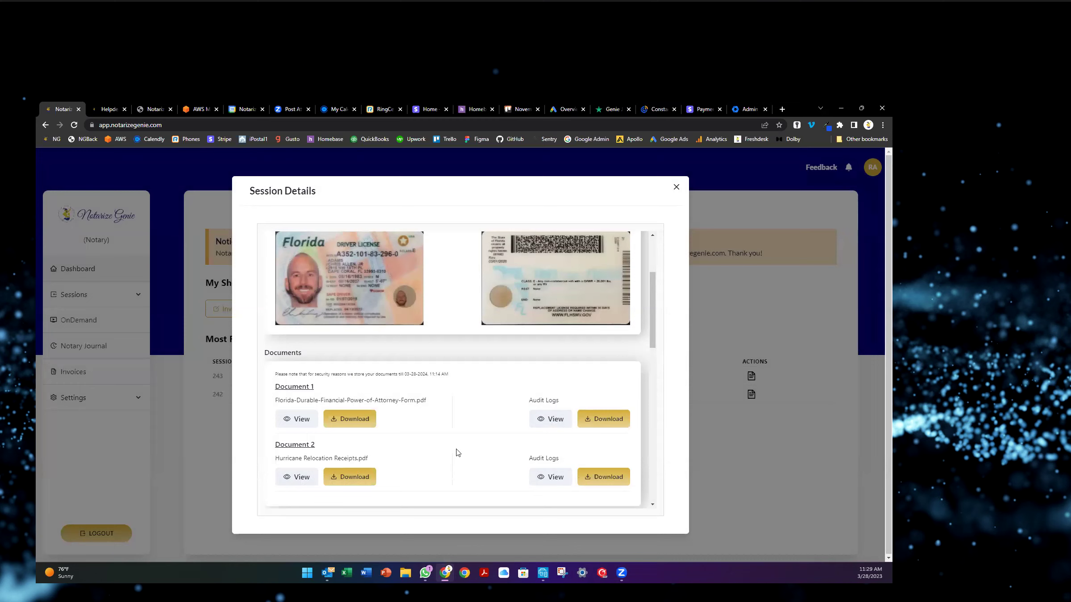
pyautogui.moveTo(397, 369); pyautogui.dragTo(455, 381)
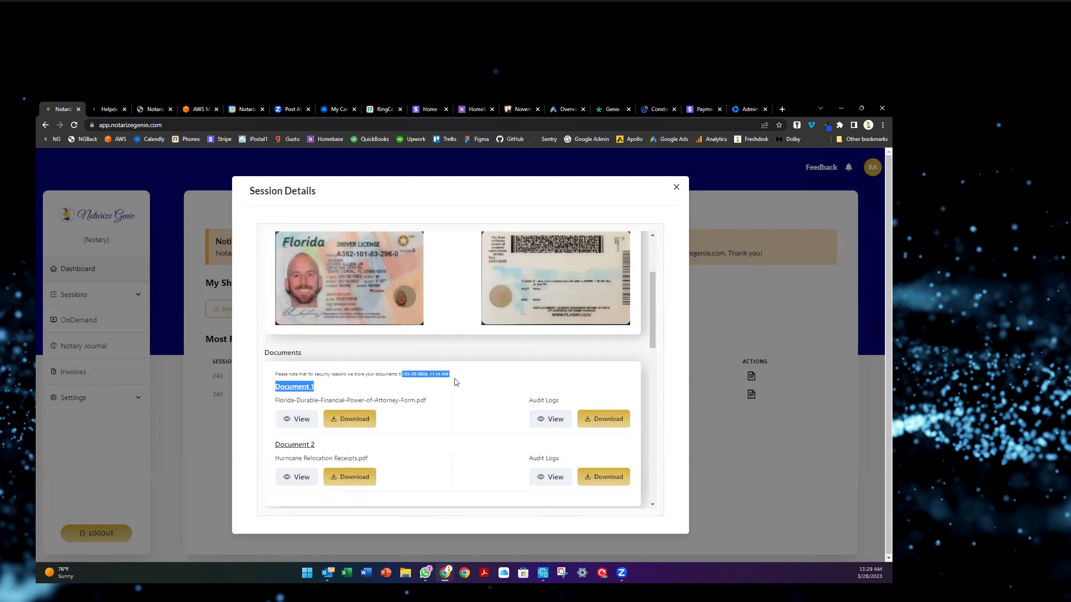
pyautogui.click(455, 382)
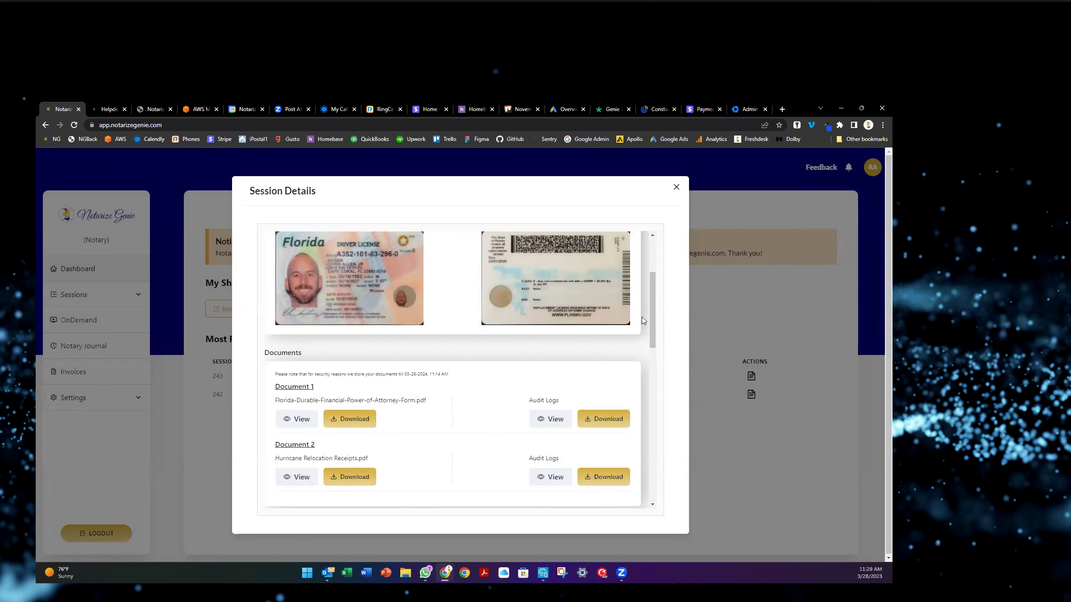
pyautogui.click(545, 422)
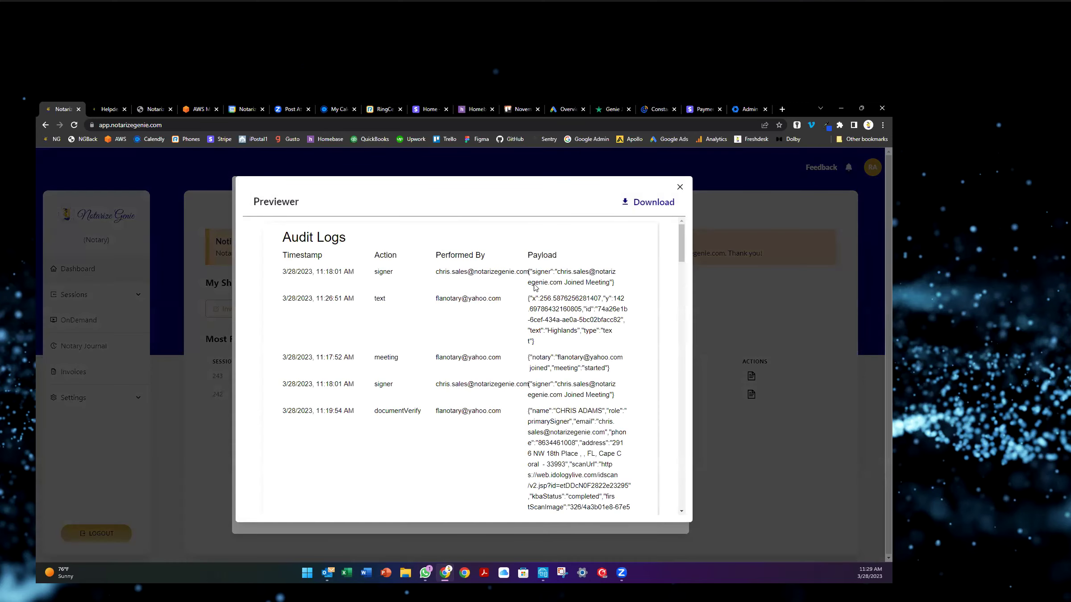
pyautogui.scroll(-20, 534, 285)
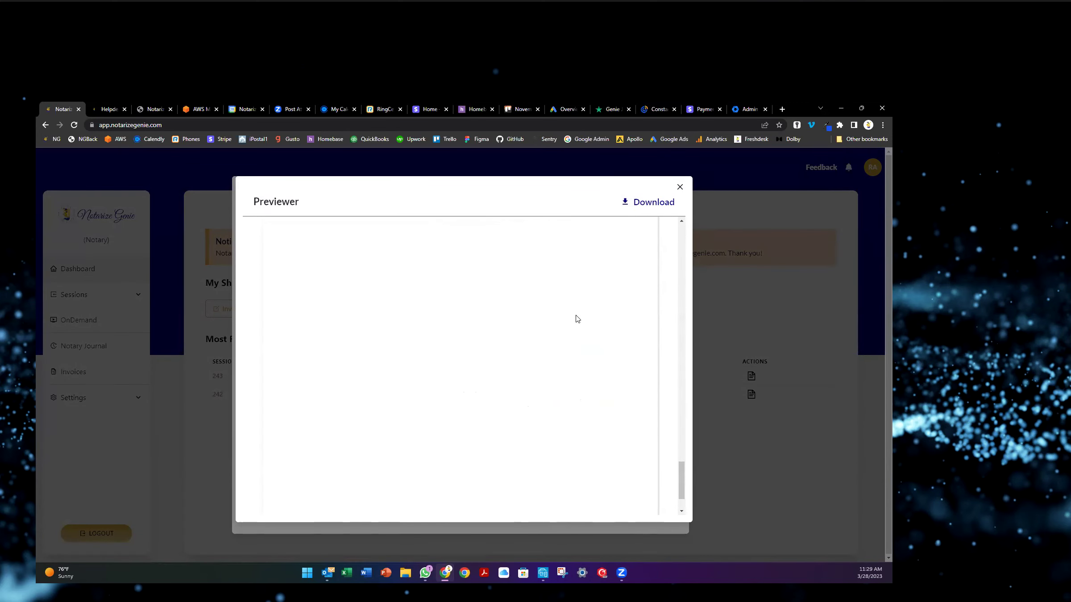
pyautogui.scroll(5, 580, 317)
pyautogui.scroll(15, 593, 332)
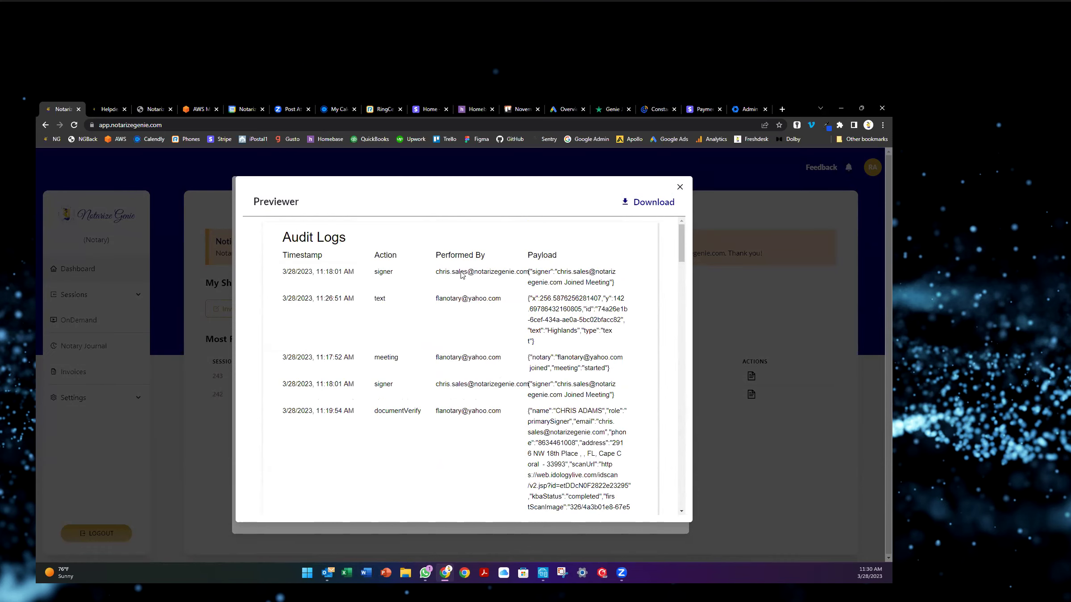
pyautogui.click(680, 187)
pyautogui.scroll(-3, 597, 367)
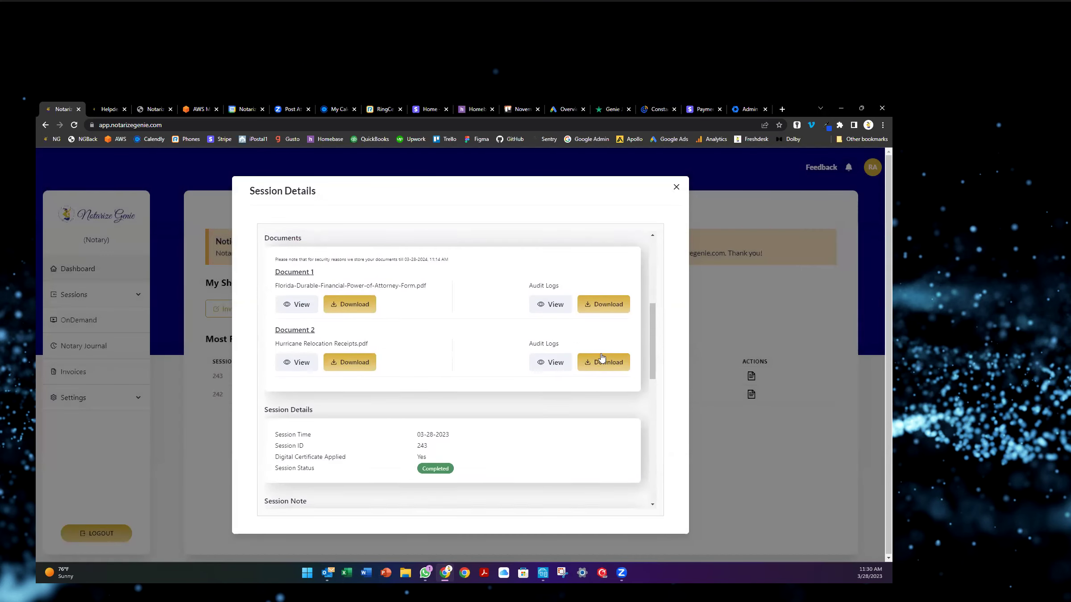
pyautogui.scroll(-3, 416, 399)
pyautogui.moveTo(303, 311); pyautogui.dragTo(435, 331)
pyautogui.click(382, 333)
pyautogui.doubleClick(424, 334)
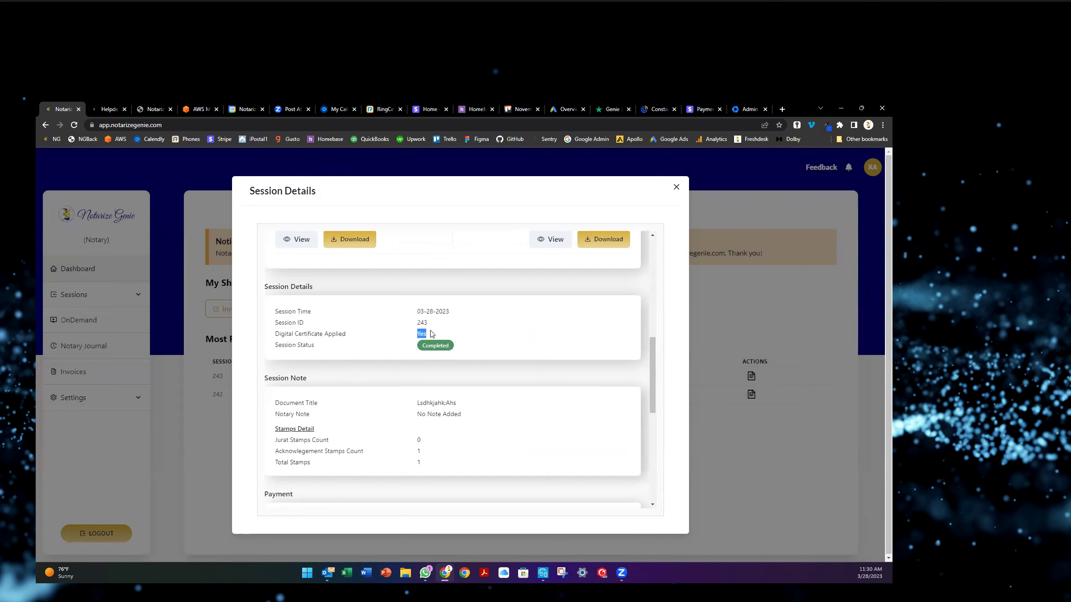
pyautogui.moveTo(327, 352); pyautogui.dragTo(521, 354)
pyautogui.tripleClick(424, 404)
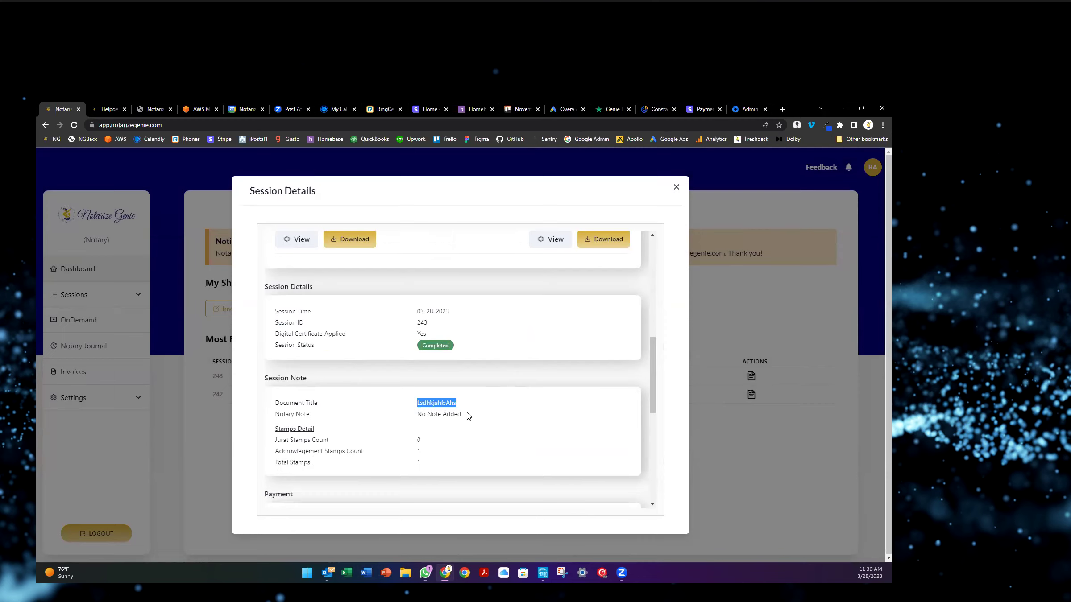
pyautogui.moveTo(419, 404); pyautogui.dragTo(461, 418)
pyautogui.click(447, 439)
pyautogui.moveTo(358, 450); pyautogui.dragTo(427, 453)
pyautogui.click(427, 468)
pyautogui.scroll(-3, 529, 430)
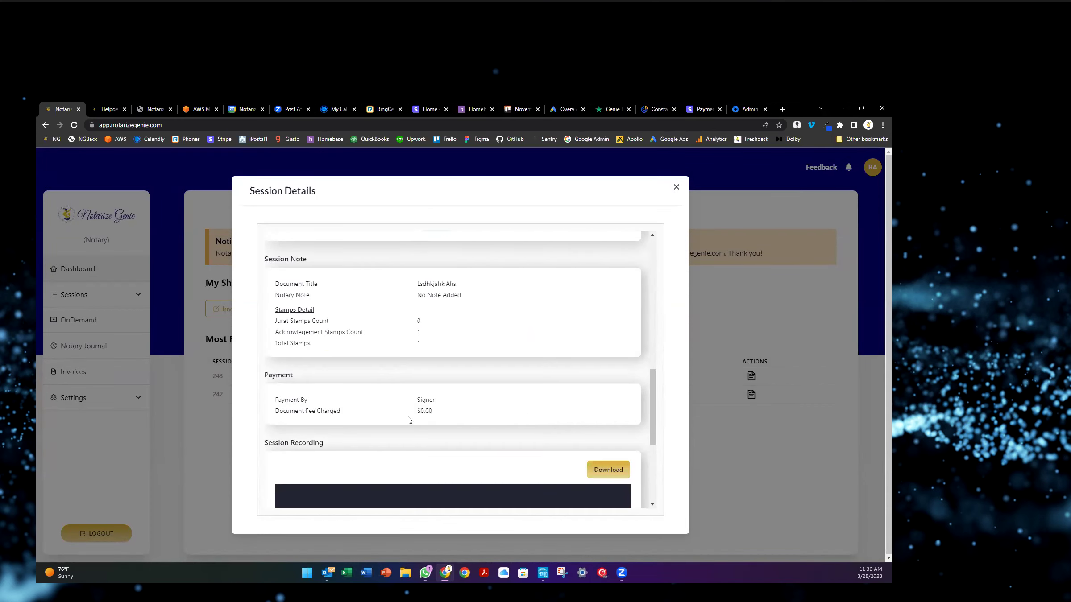
pyautogui.moveTo(365, 418); pyautogui.dragTo(450, 412)
pyautogui.scroll(-5, 511, 403)
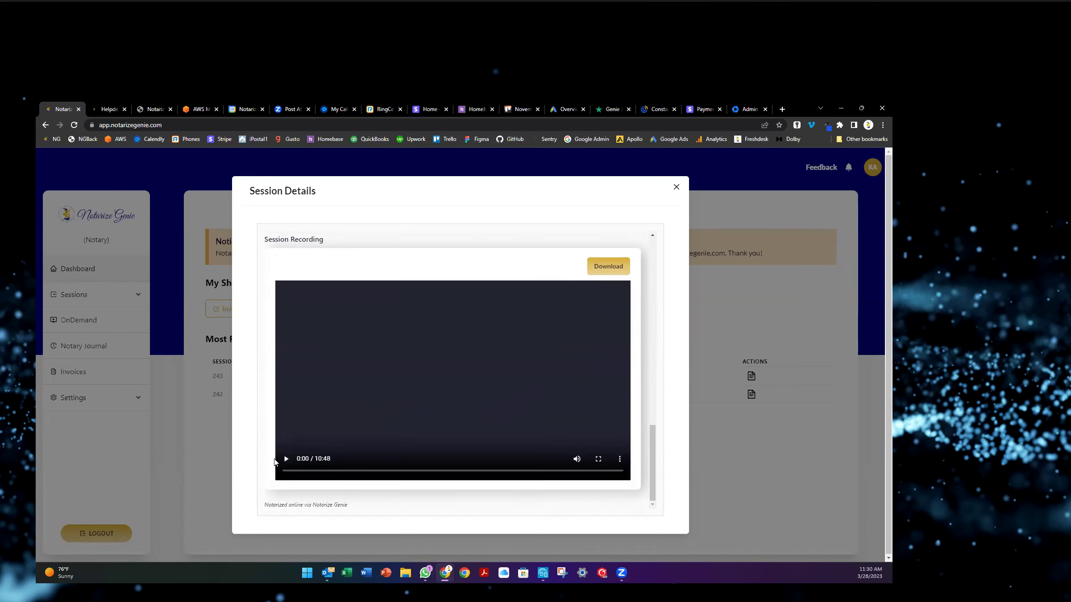
# - Play the session recording and download it as recording.mp4
pyautogui.click(365, 470)
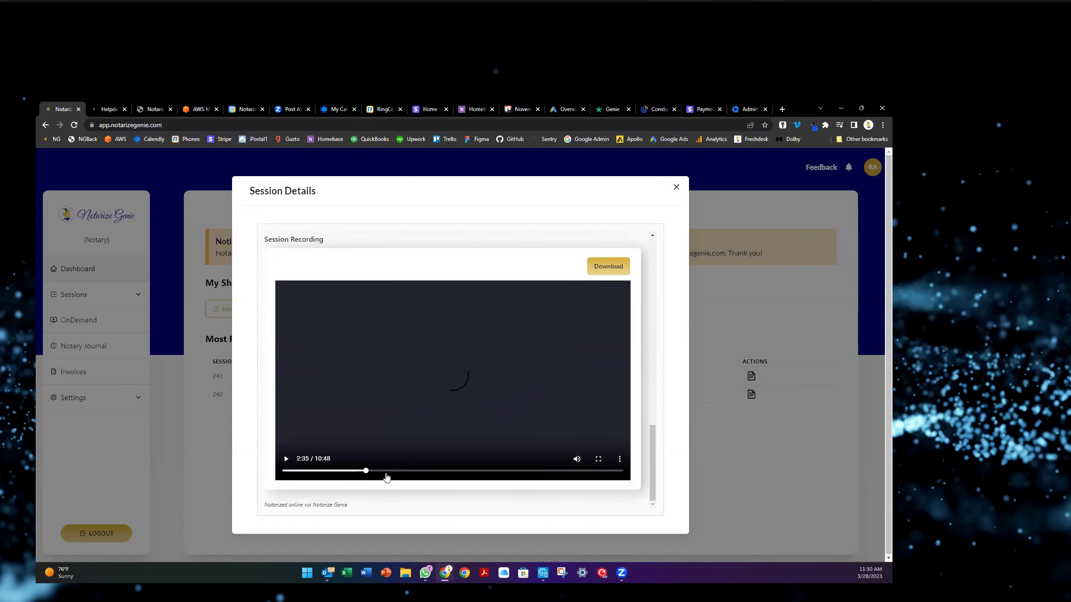
pyautogui.click(399, 471)
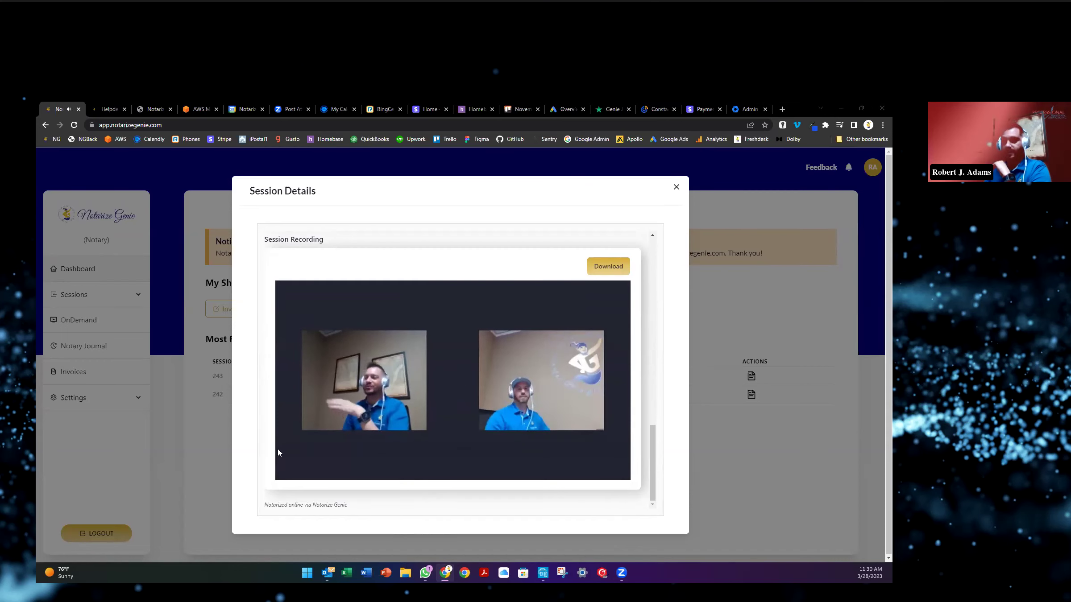
pyautogui.click(606, 267)
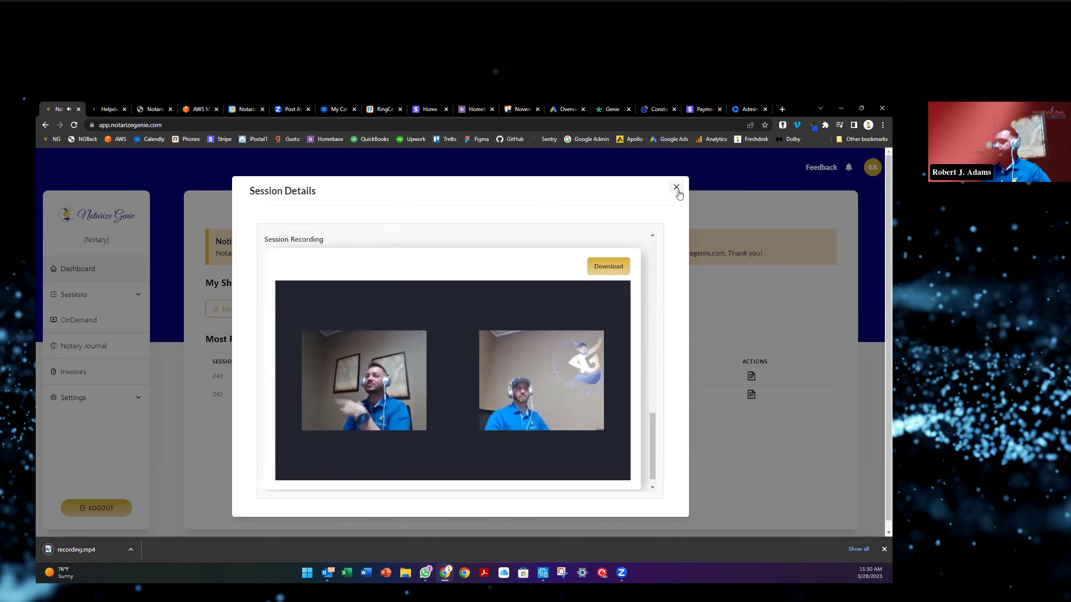
# - Close the Session Details and the downloads notice, returning to the Notary Dashboard
pyautogui.scroll(15, 683, 187)
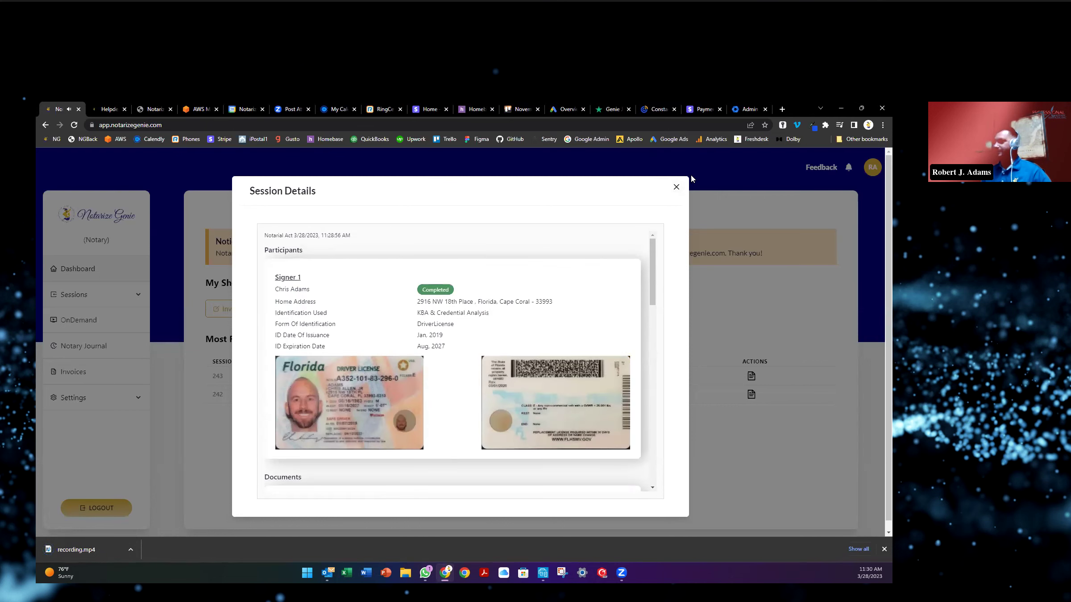
pyautogui.click(676, 188)
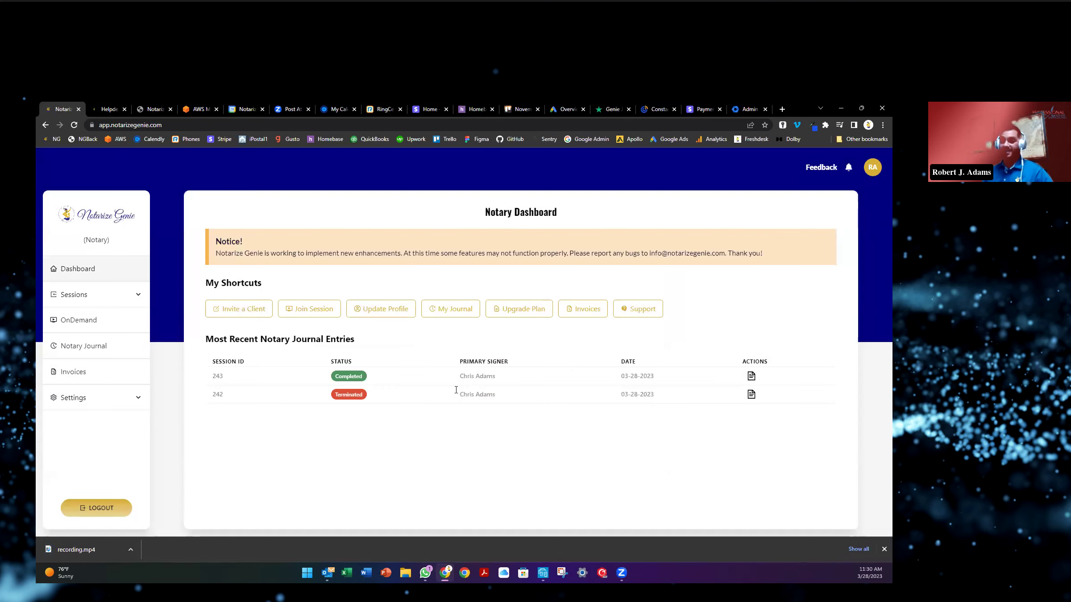
pyautogui.click(883, 549)
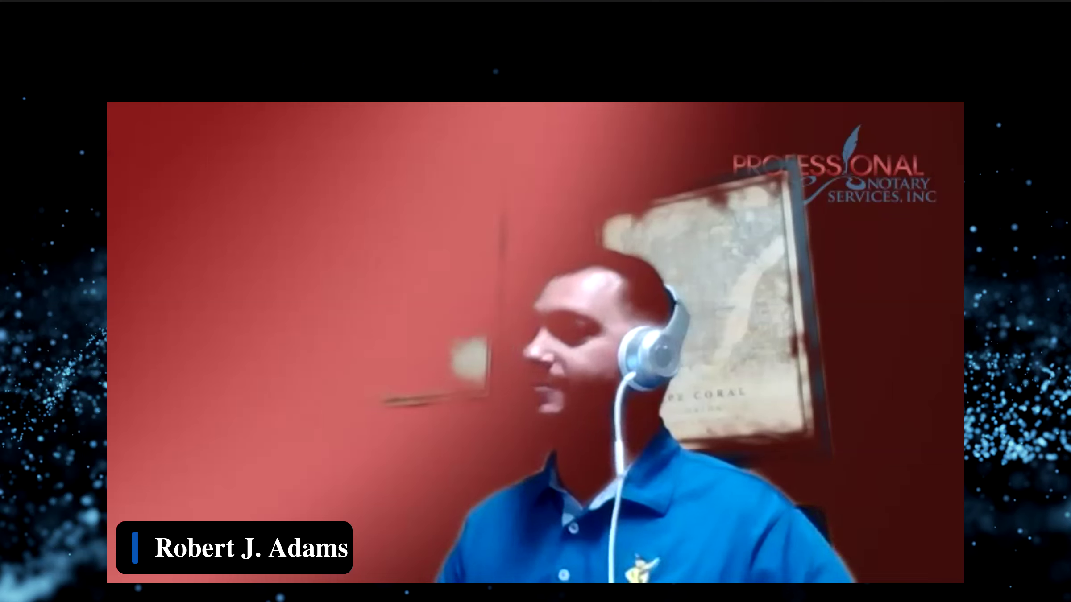